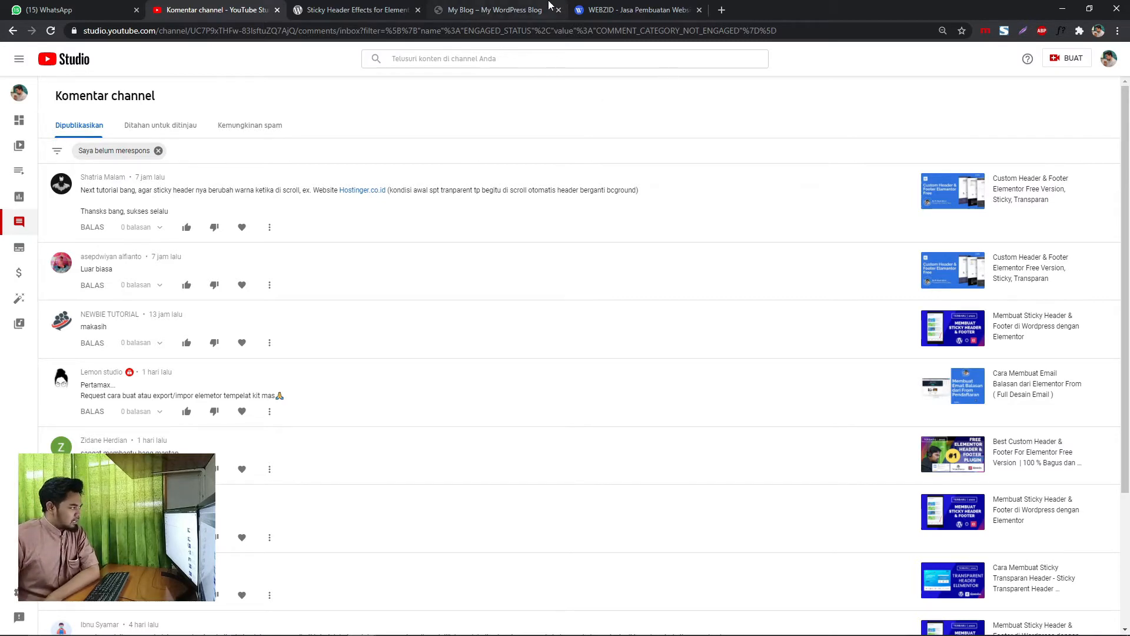
Open the Hostinger.co.id link in the viewer's comment, examine how its header behaves on scroll, and close the page.
click(346, 191)
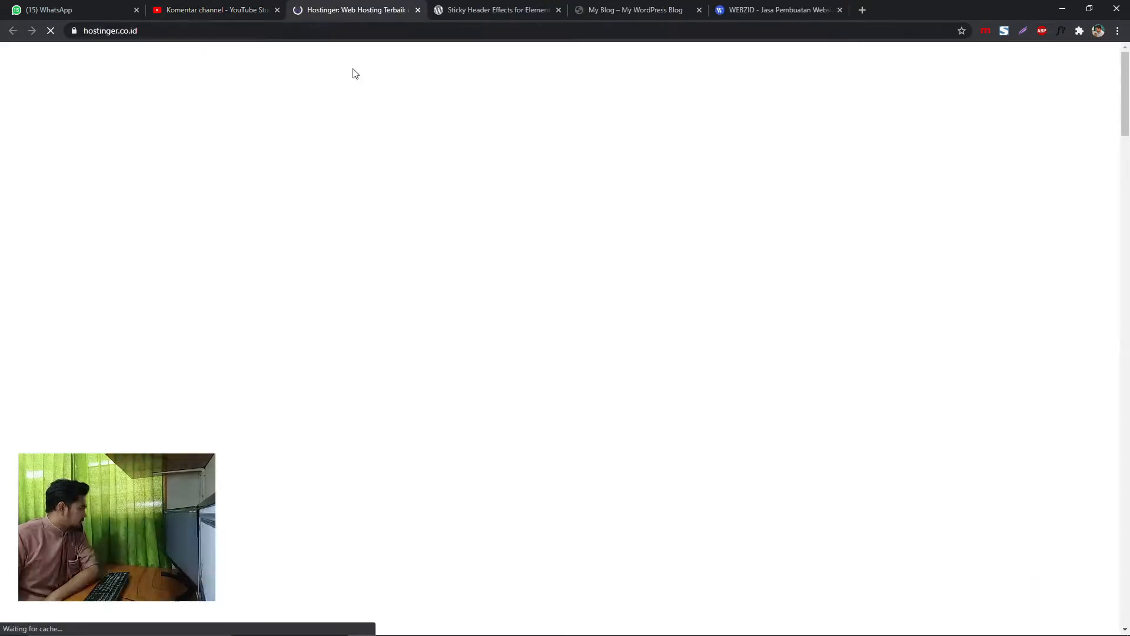
scroll(458, 116, down, 5)
scroll(450, 135, up, 5)
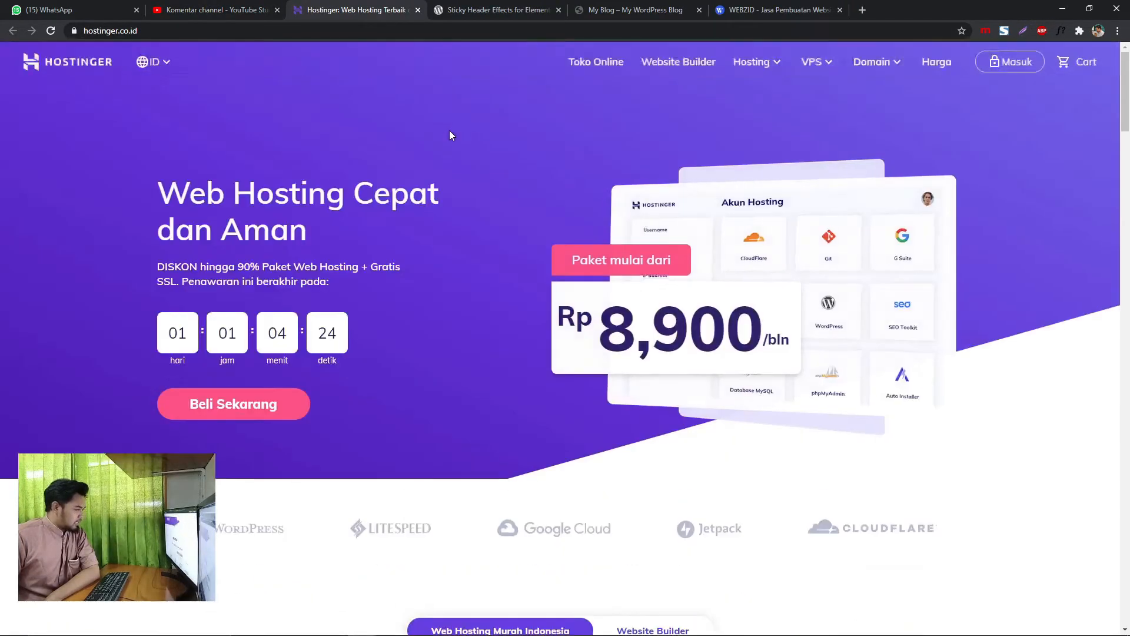
scroll(450, 129, down, 5)
scroll(450, 130, up, 5)
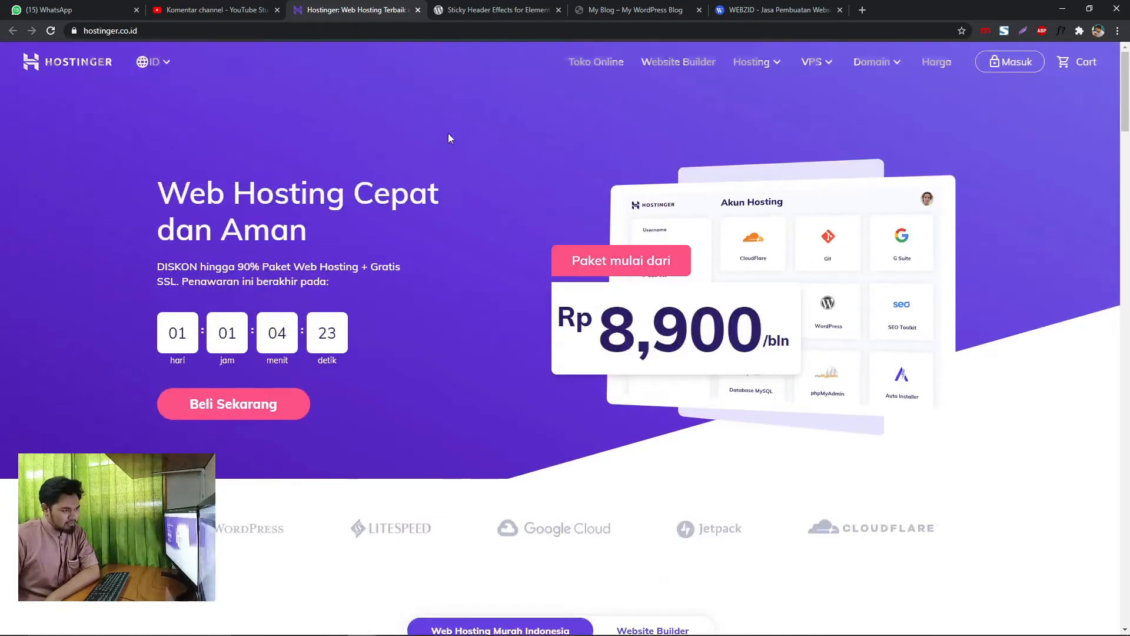
click(418, 10)
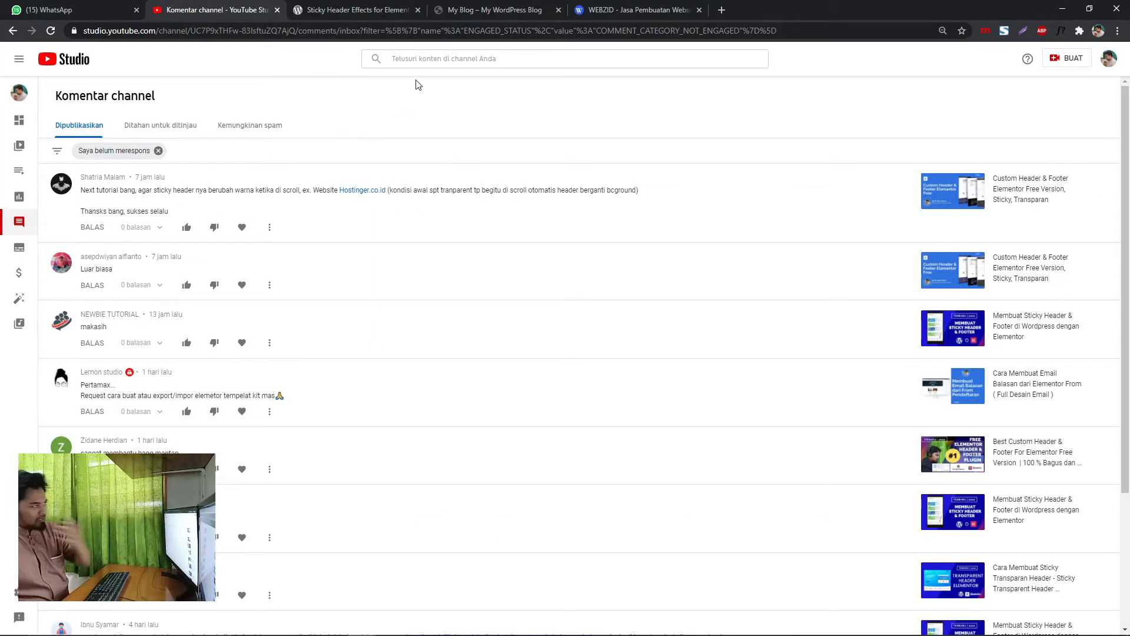
Examine how the header of the melancongku.com home page behaves while the page scrolls.
click(495, 10)
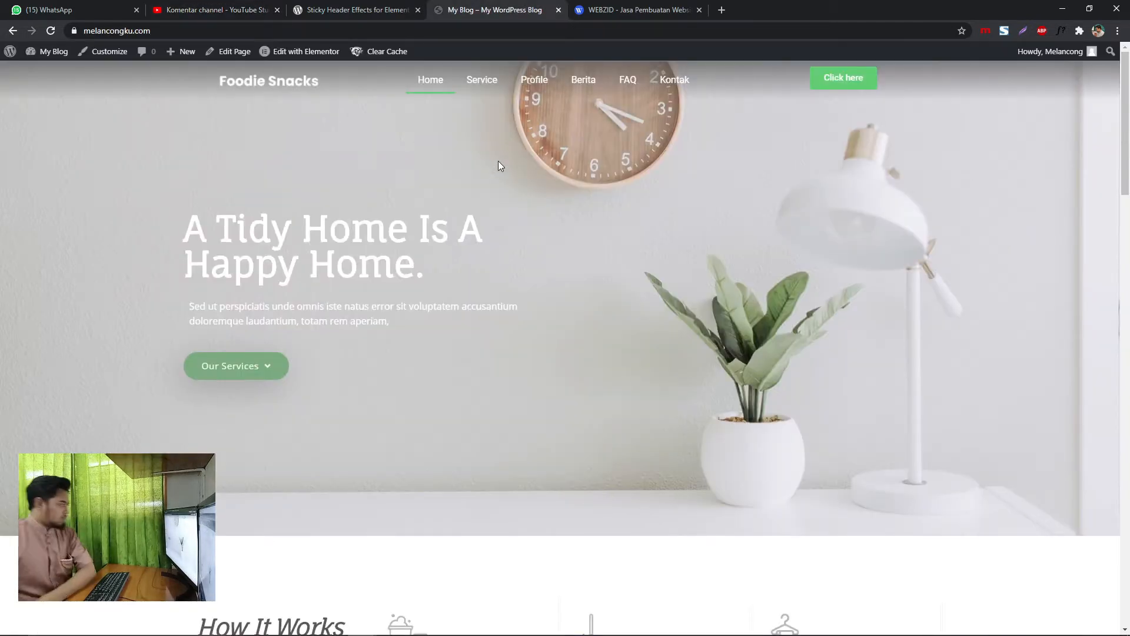
scroll(496, 159, down, 5)
scroll(483, 168, up, 5)
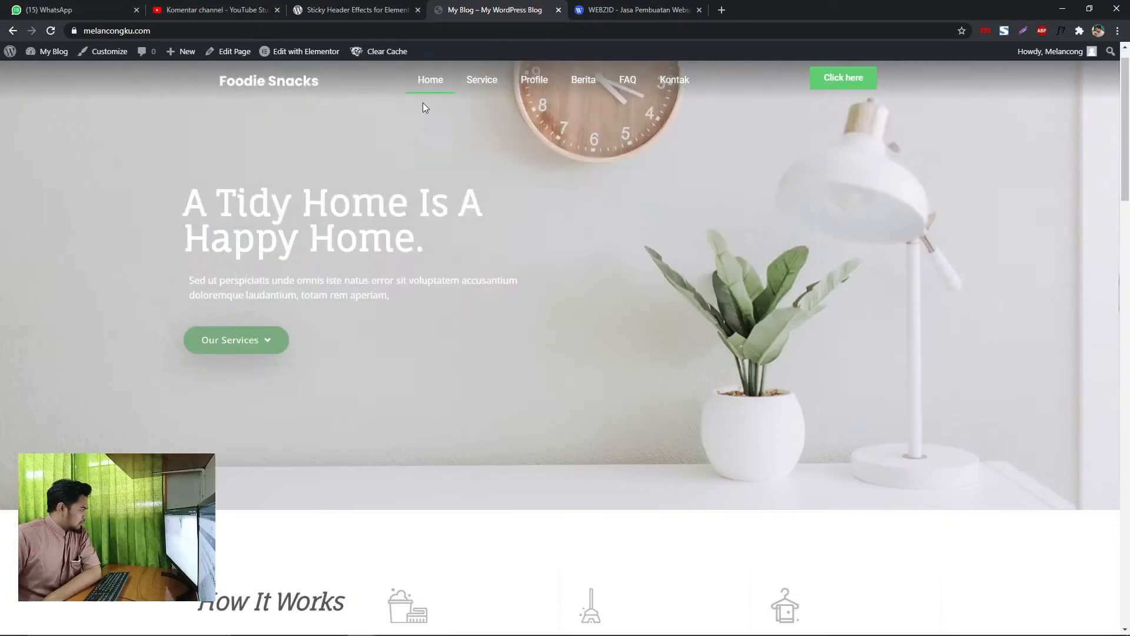
scroll(423, 102, down, 3)
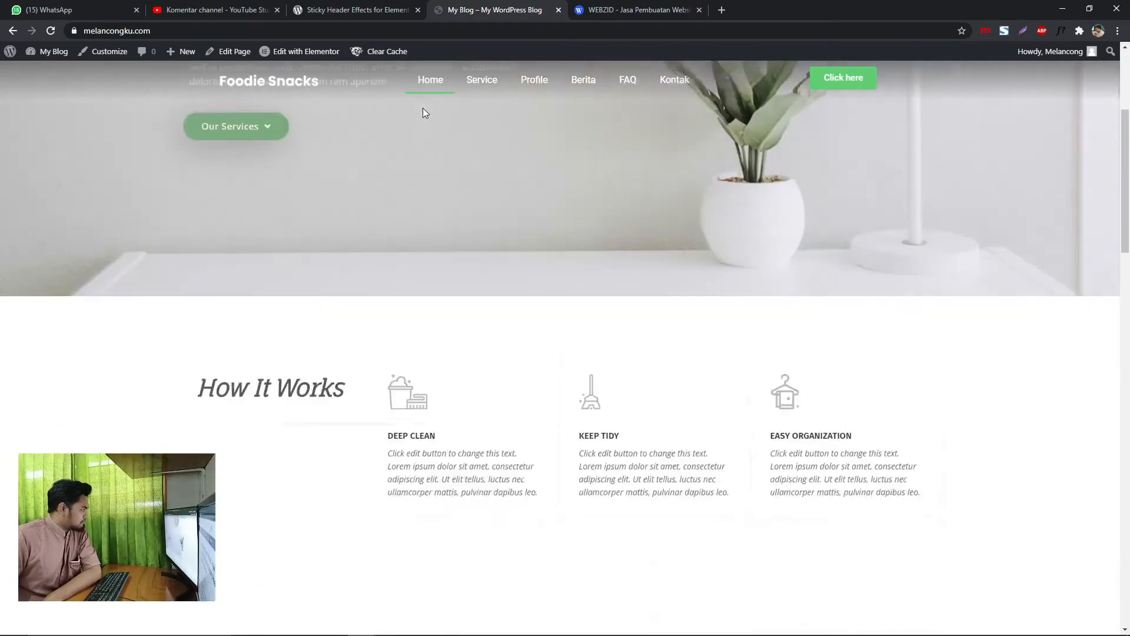
scroll(423, 108, up, 4)
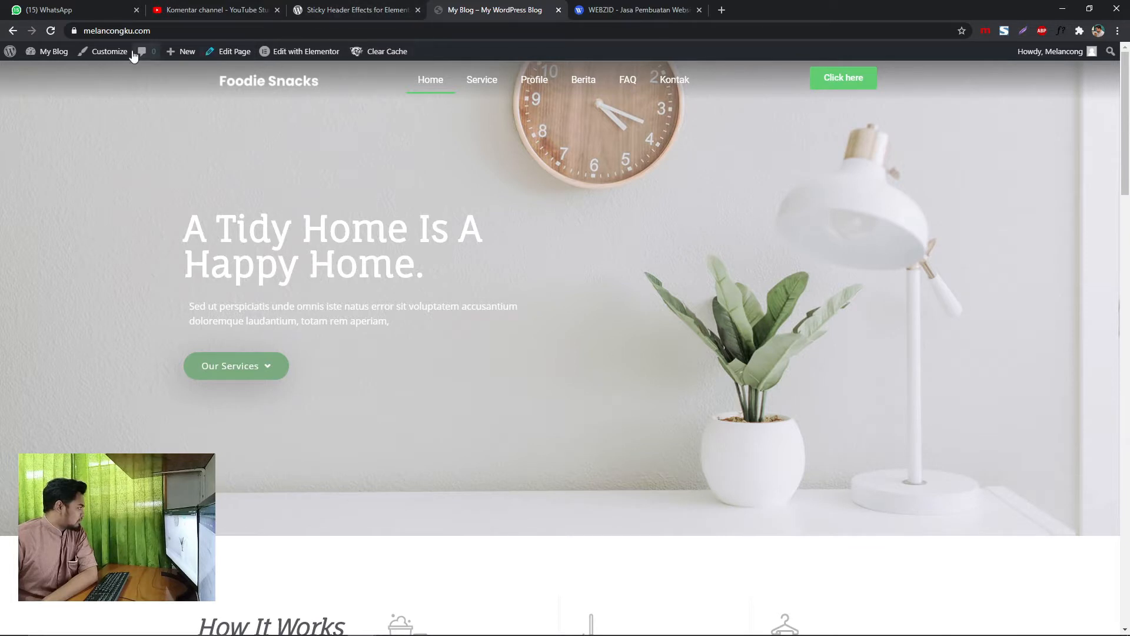
Open the site's WordPress dashboard in a new browser tab.
right_click(34, 71)
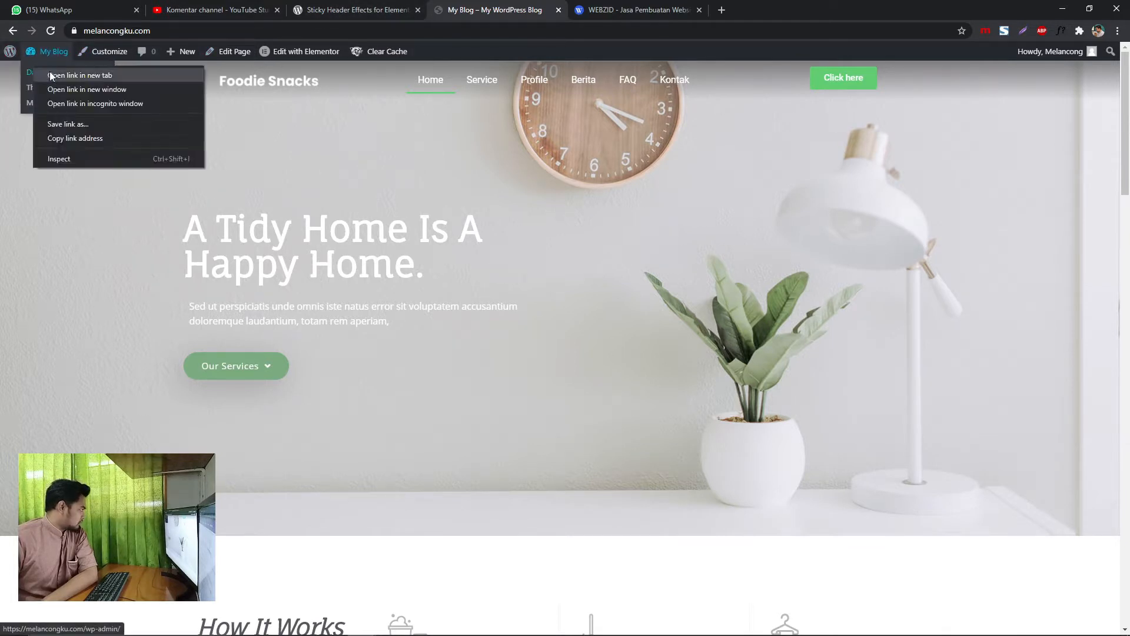
click(56, 79)
click(633, 10)
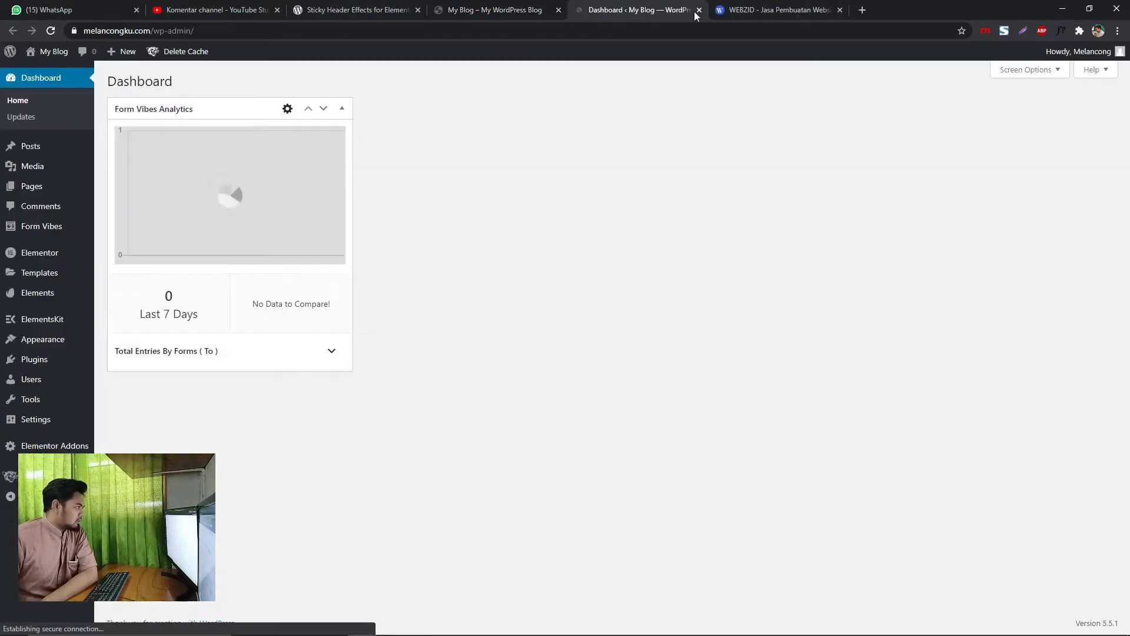
Open the home page in the Elementor editor in a new browser tab.
click(448, 7)
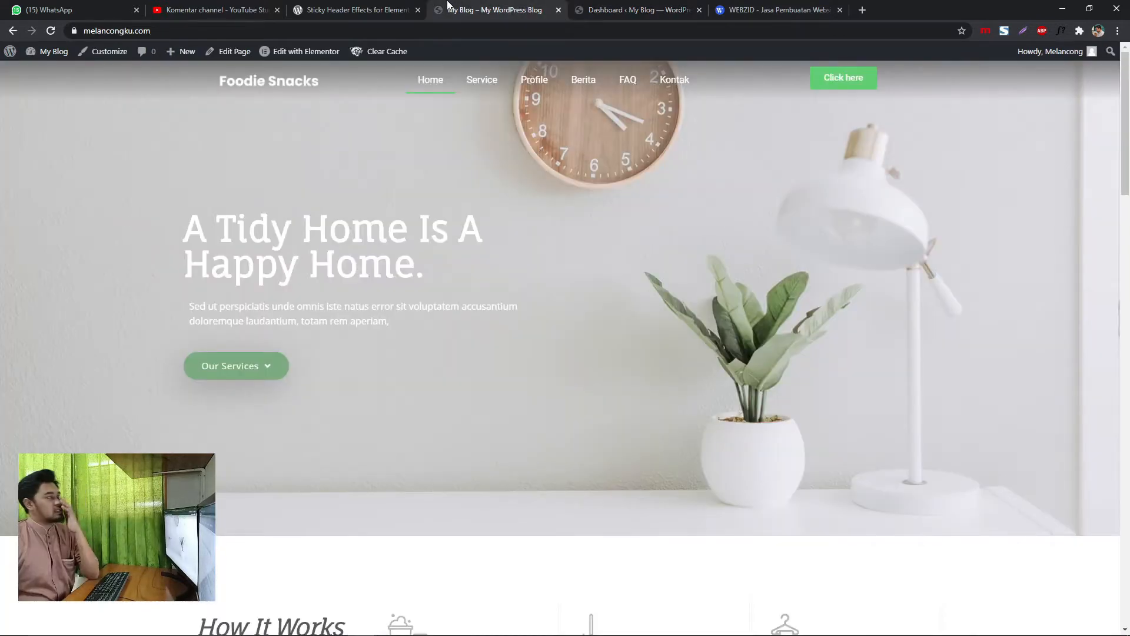
right_click(296, 52)
click(311, 58)
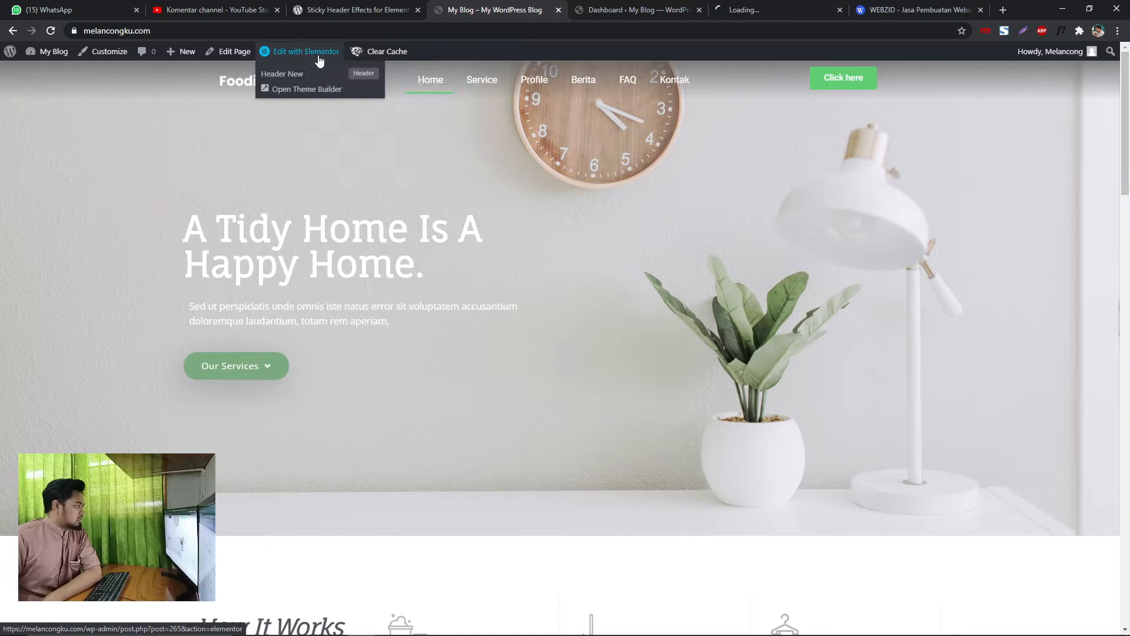
click(800, 7)
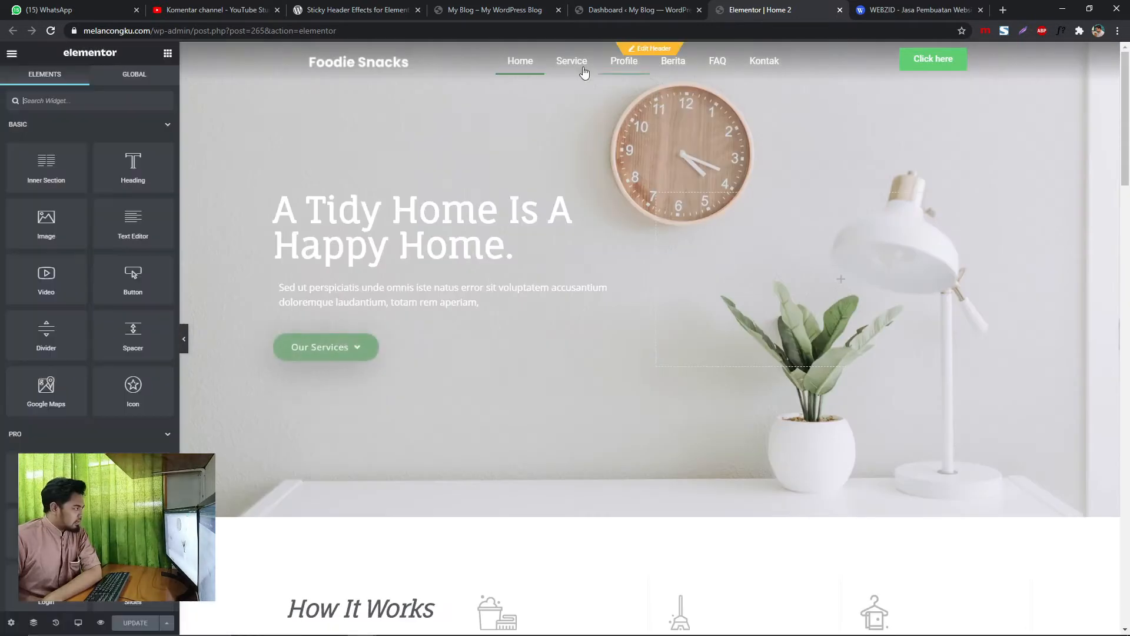
Open the header template for editing and set its section's height to Min Height with a minimum of 90 px.
click(652, 52)
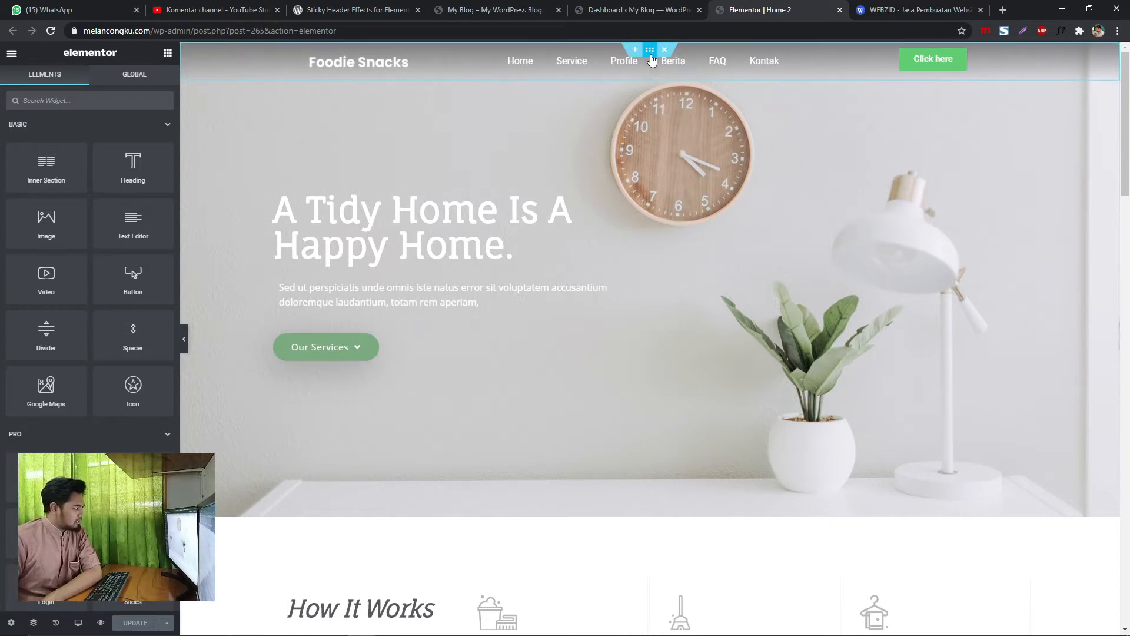
click(650, 52)
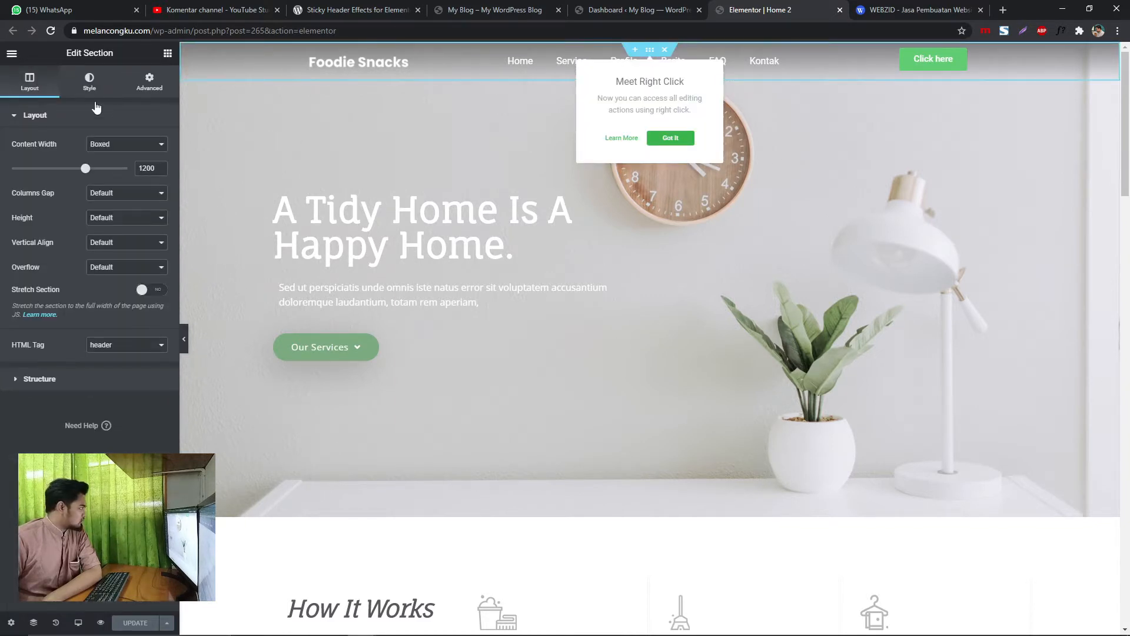
click(125, 217)
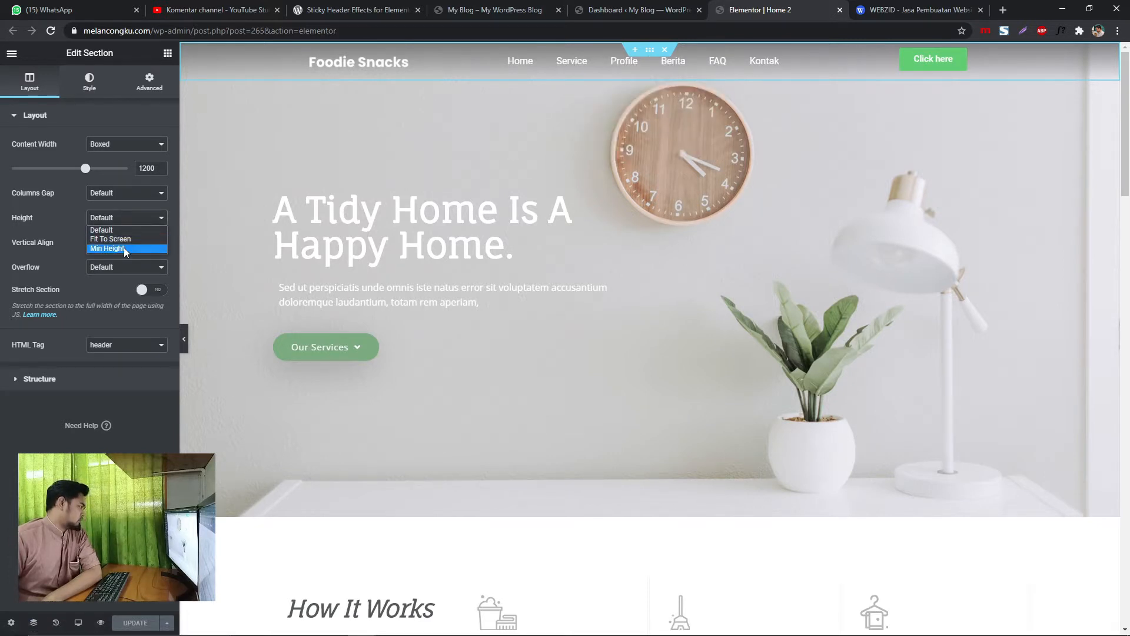
click(125, 248)
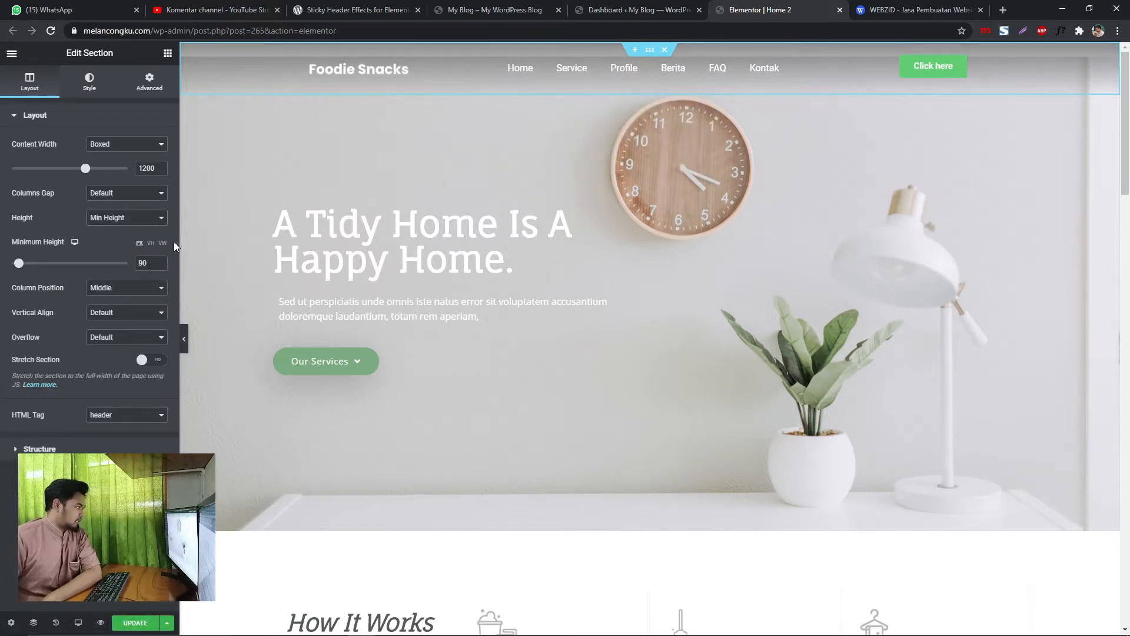
Set the header section's bottom margin to -90 px so that the hero section sits underneath it.
click(149, 87)
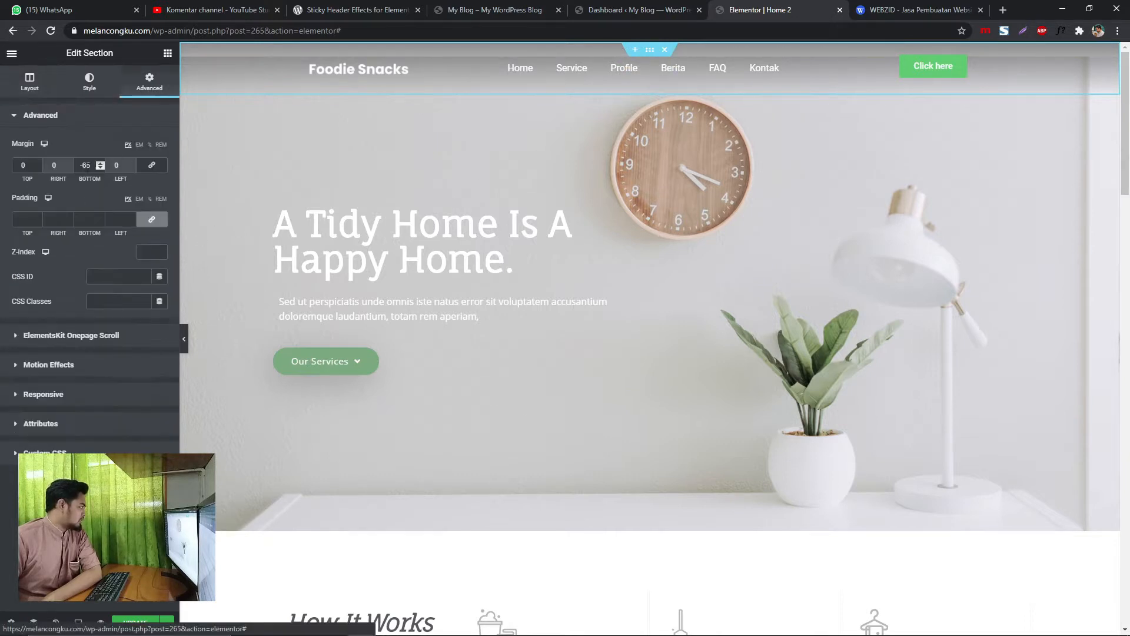
click(100, 163)
click(101, 169)
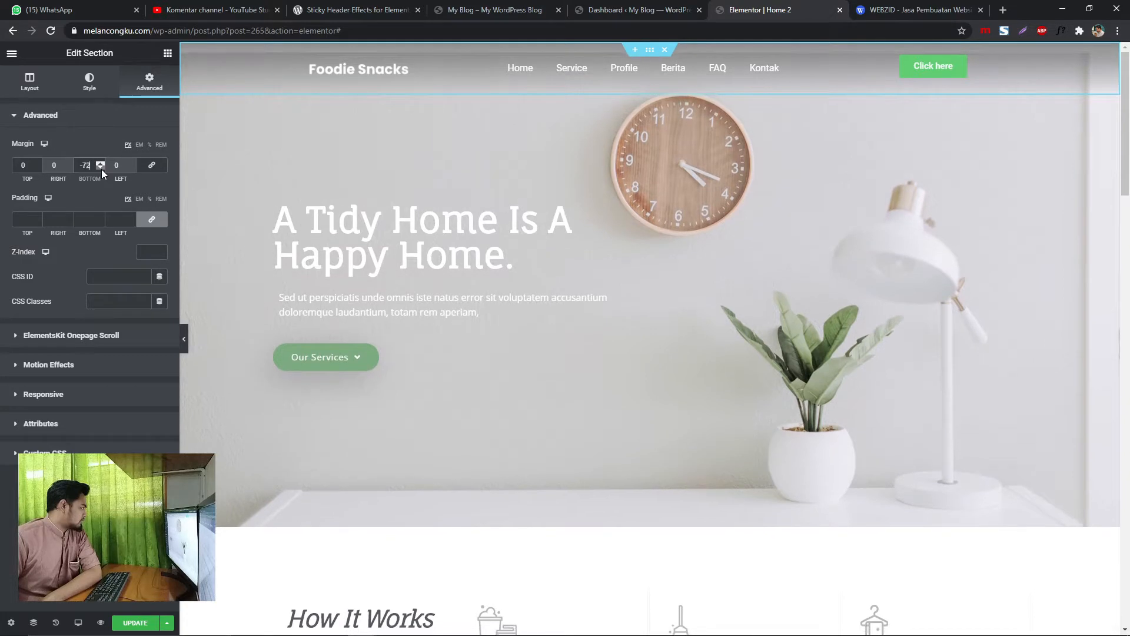
click(101, 168)
click(101, 168)
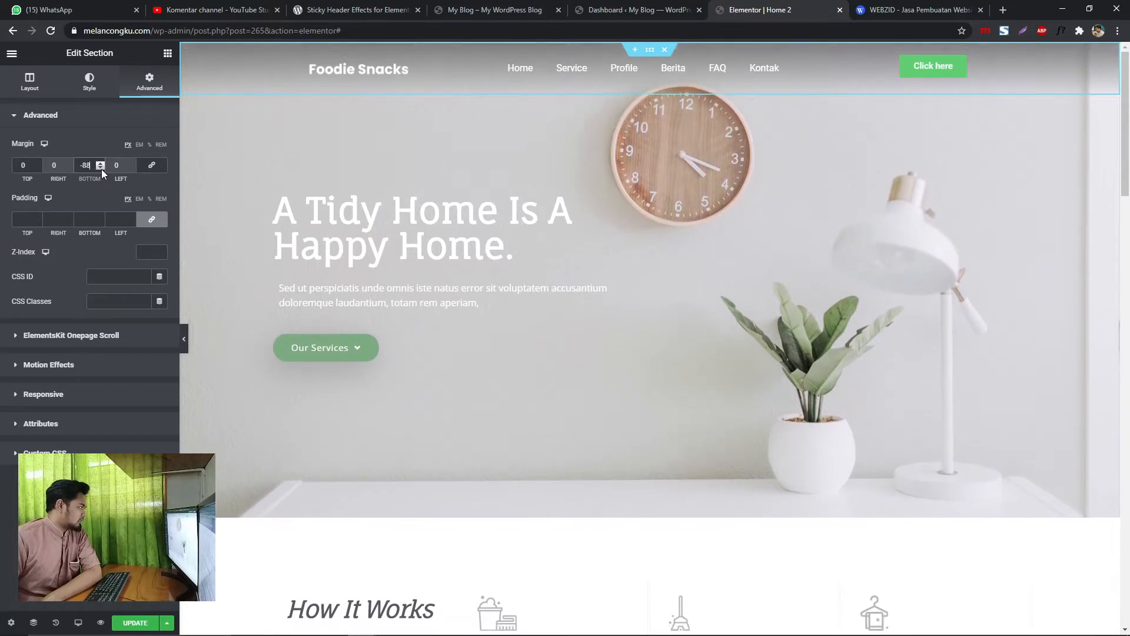
click(102, 169)
click(101, 169)
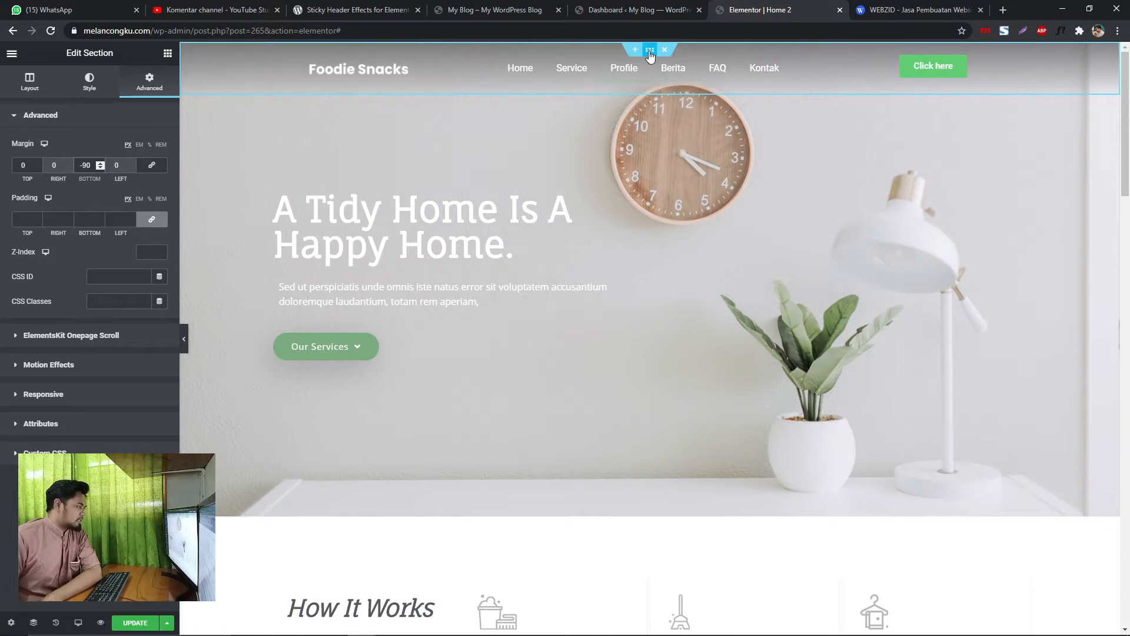
Set the header section's HTML tag to header.
click(29, 82)
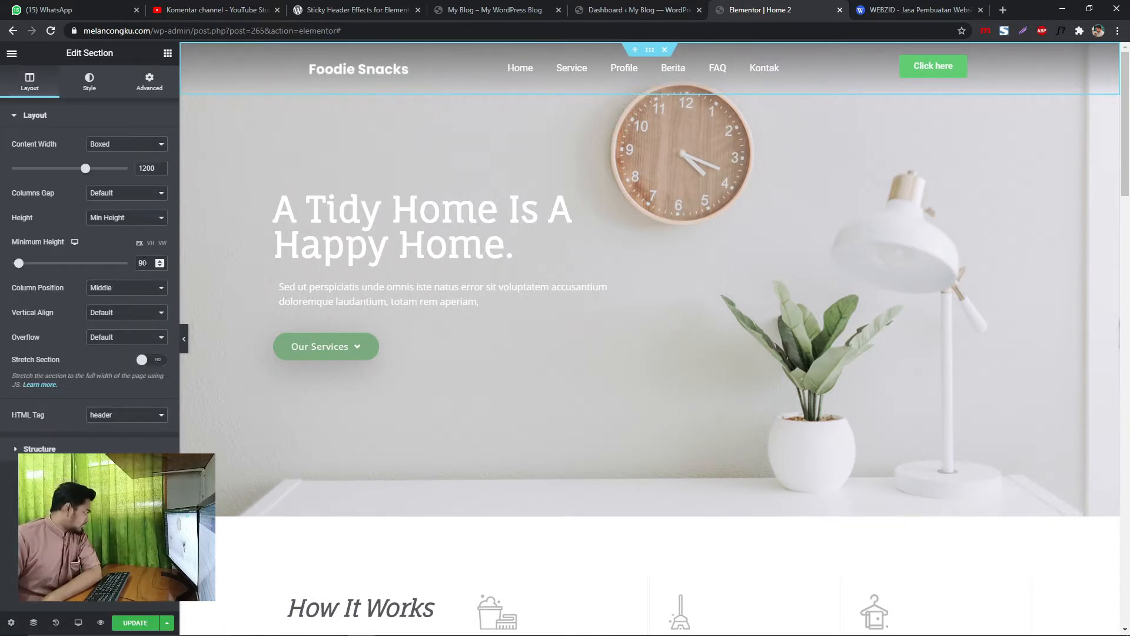
click(134, 417)
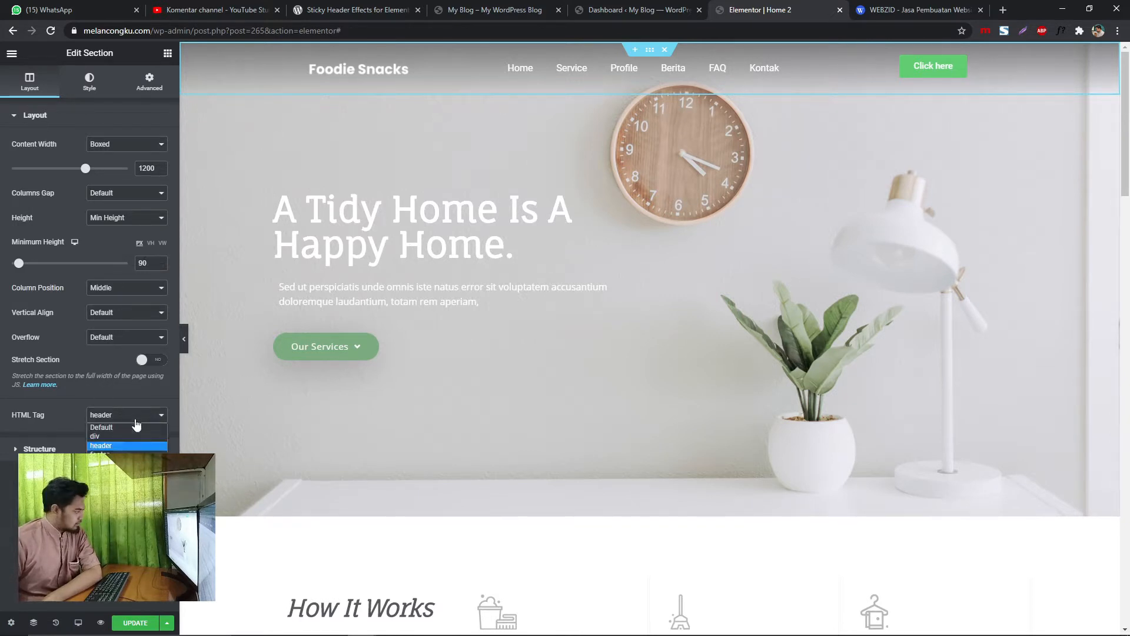
click(121, 394)
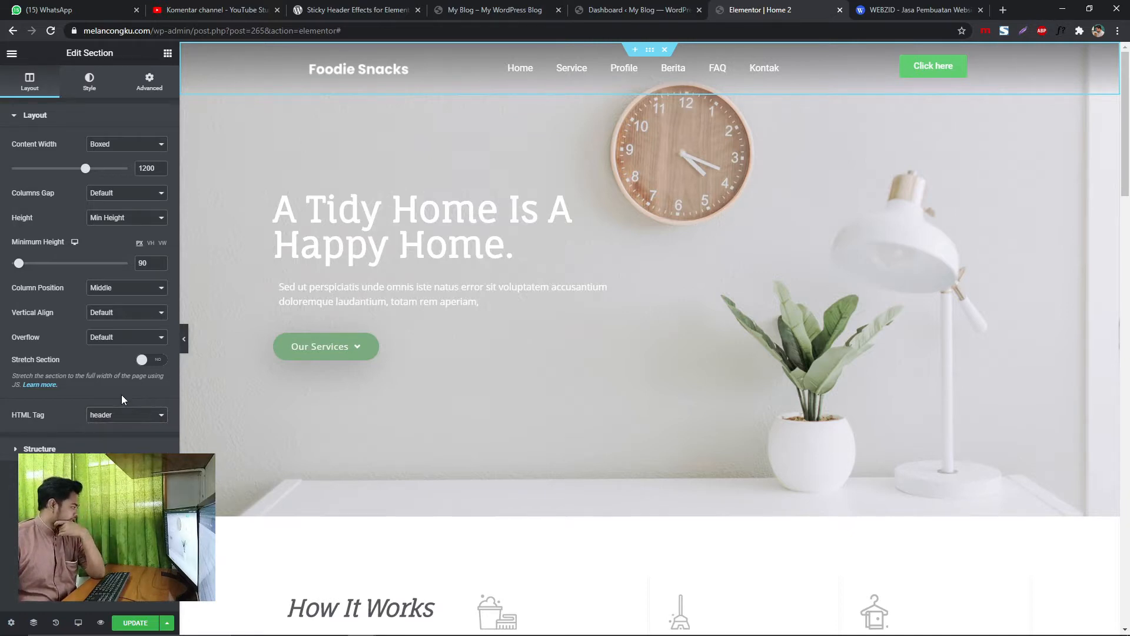
click(135, 421)
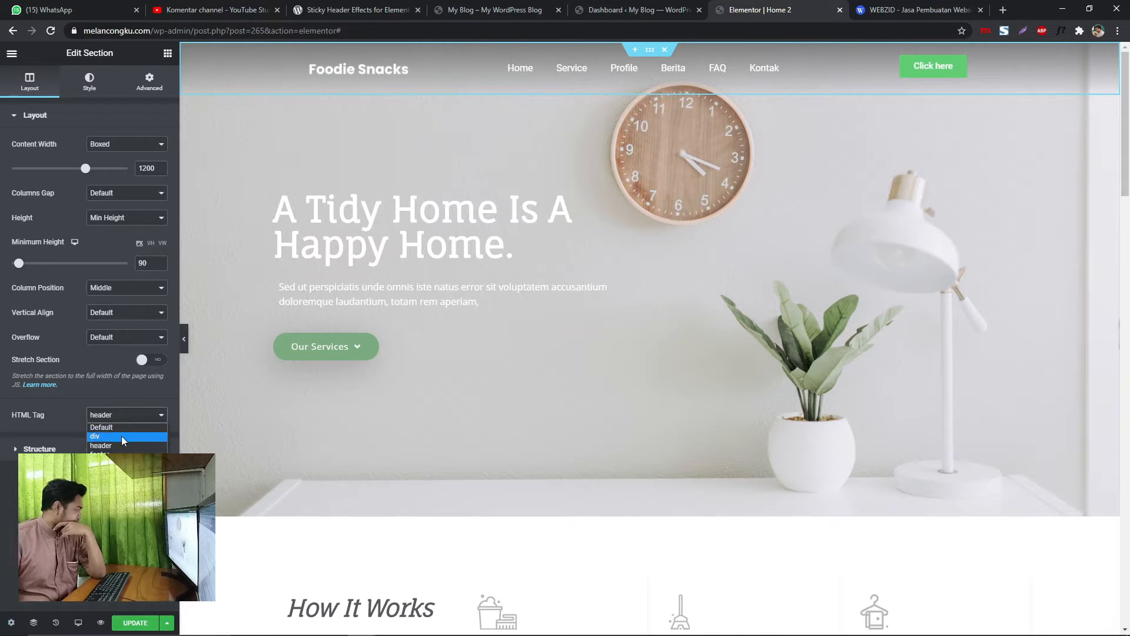
click(111, 447)
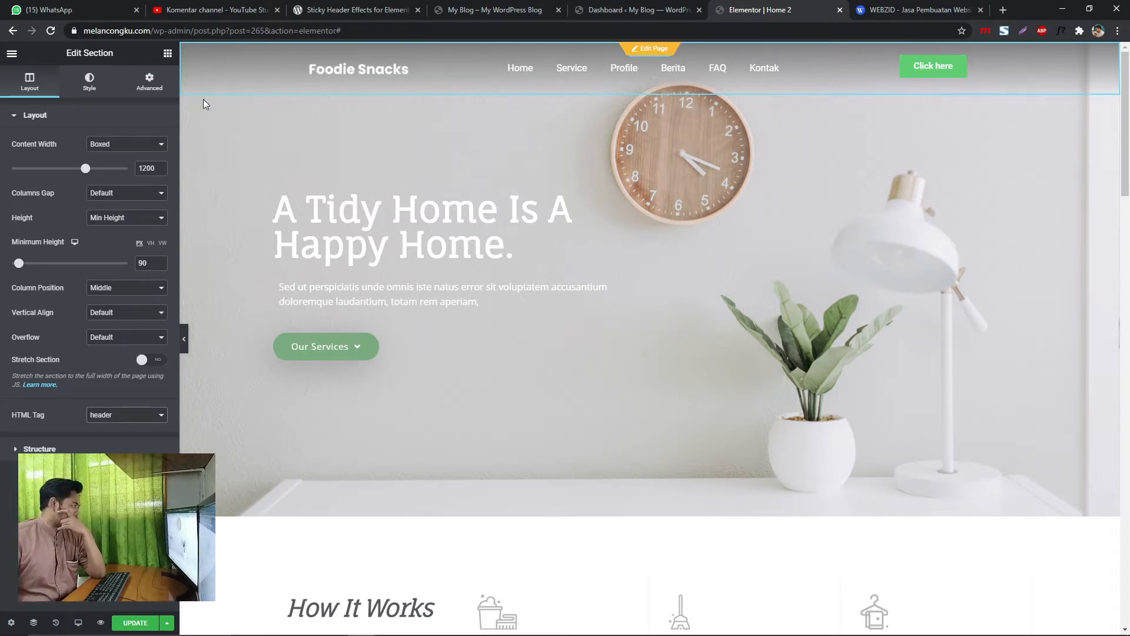
Give the header section the CSS class sticky-header.
click(151, 89)
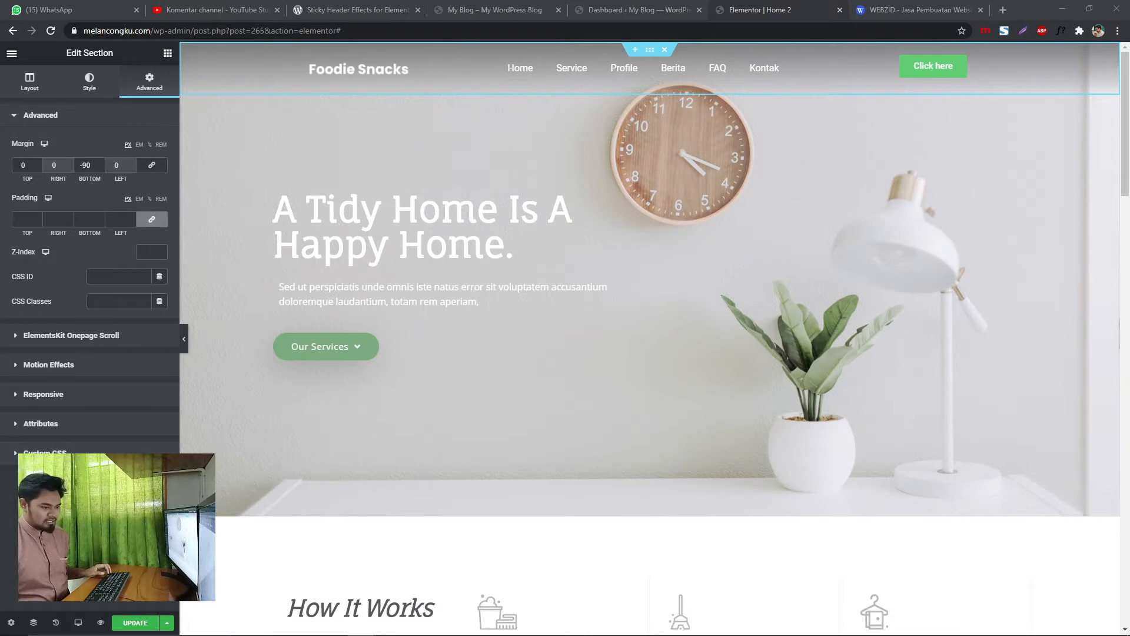
click(97, 303)
text(sticky-header)
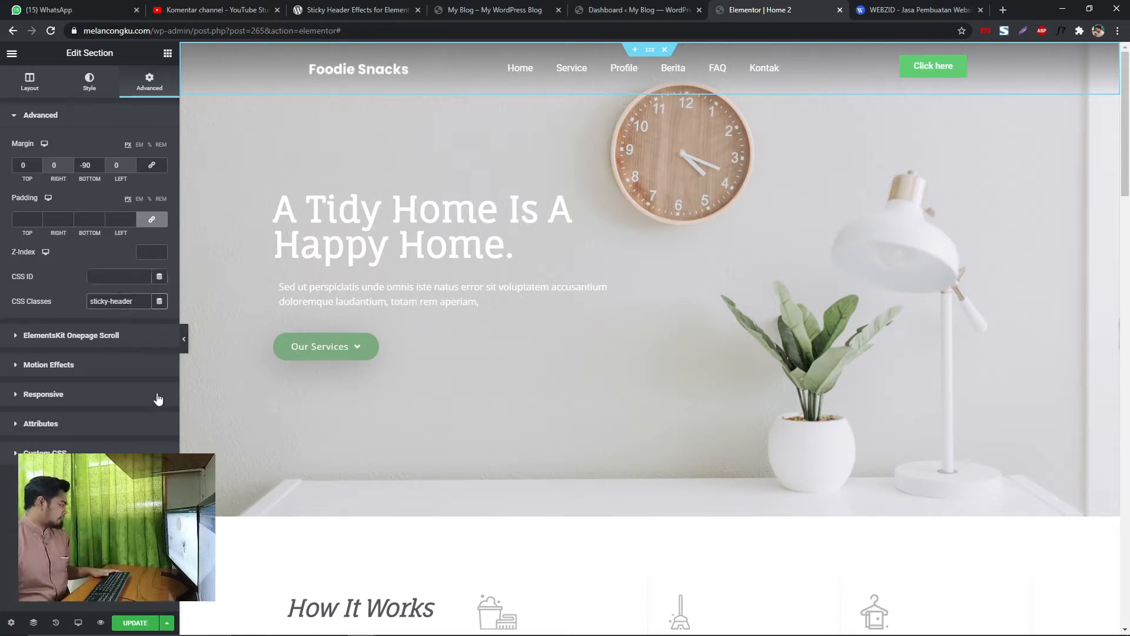
Paste the copied header.sticky-header code into the section's custom CSS, with 90px height, 0.90 opacity, 0.80 shrink and #0e41e5 sticky background.
scroll(1123, 492, down, 4)
scroll(280, 434, up, 4)
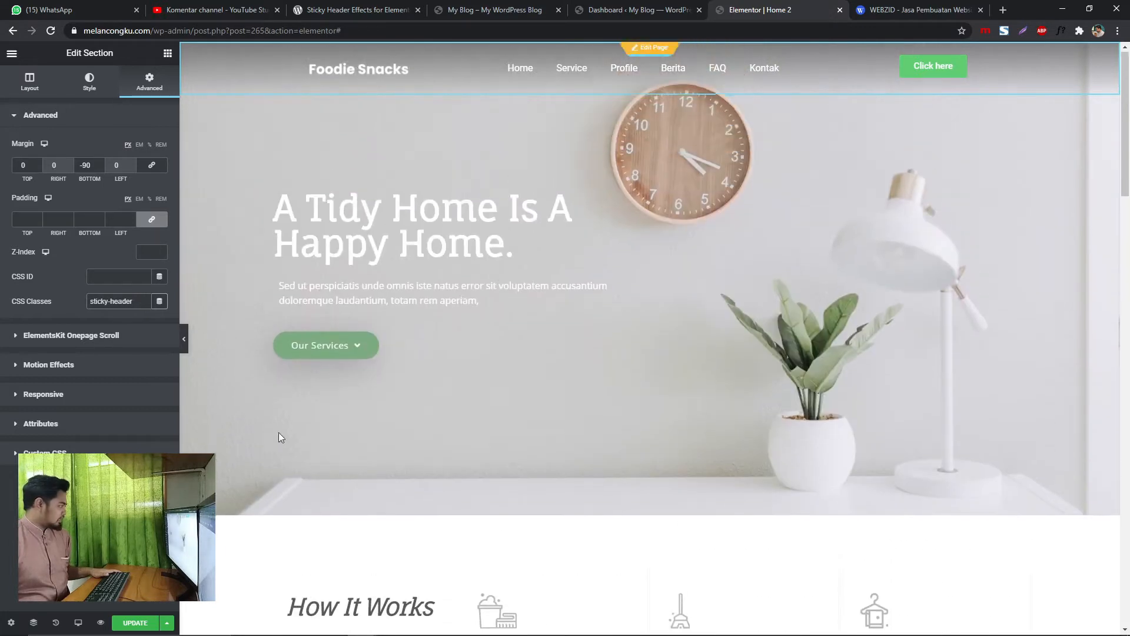
click(46, 454)
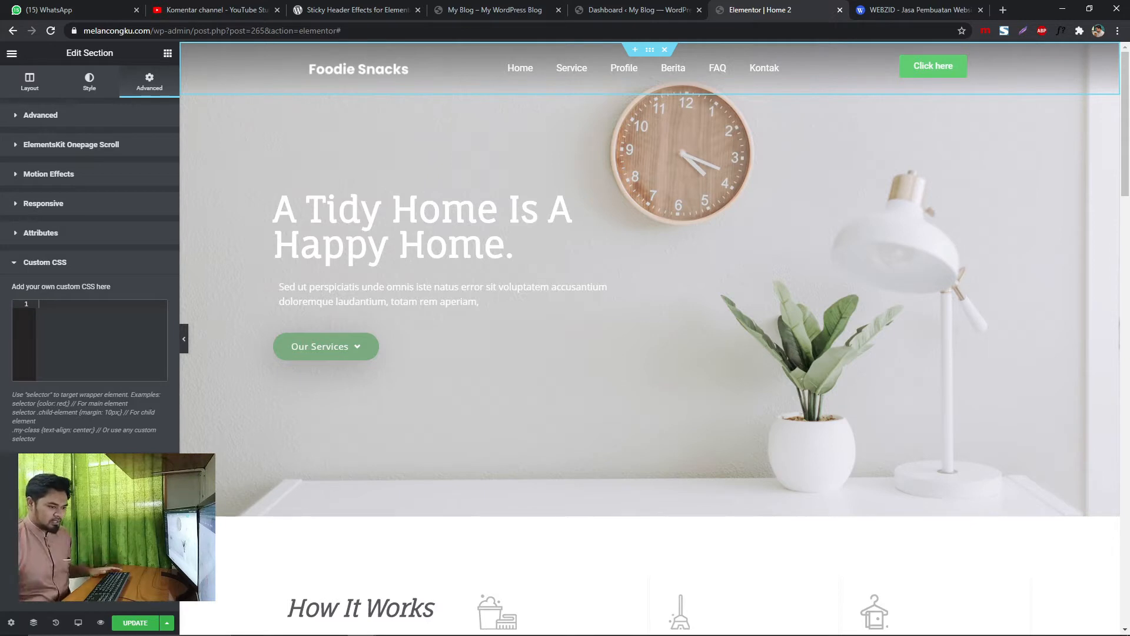
key(alt+Tab)
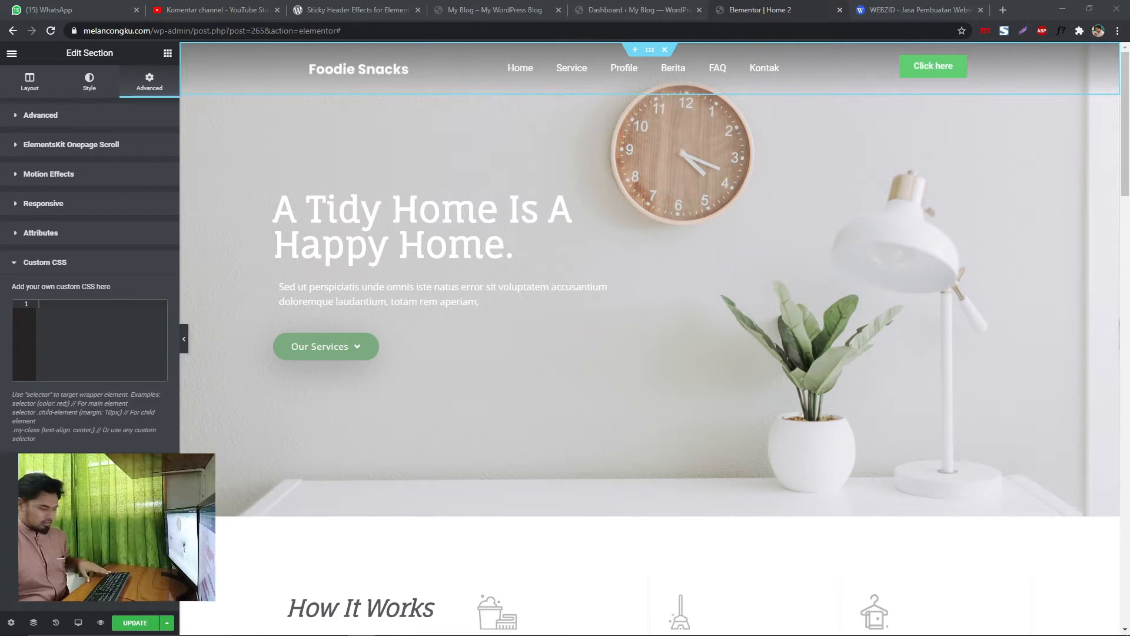
key(alt+Tab)
key(ctrl+v)
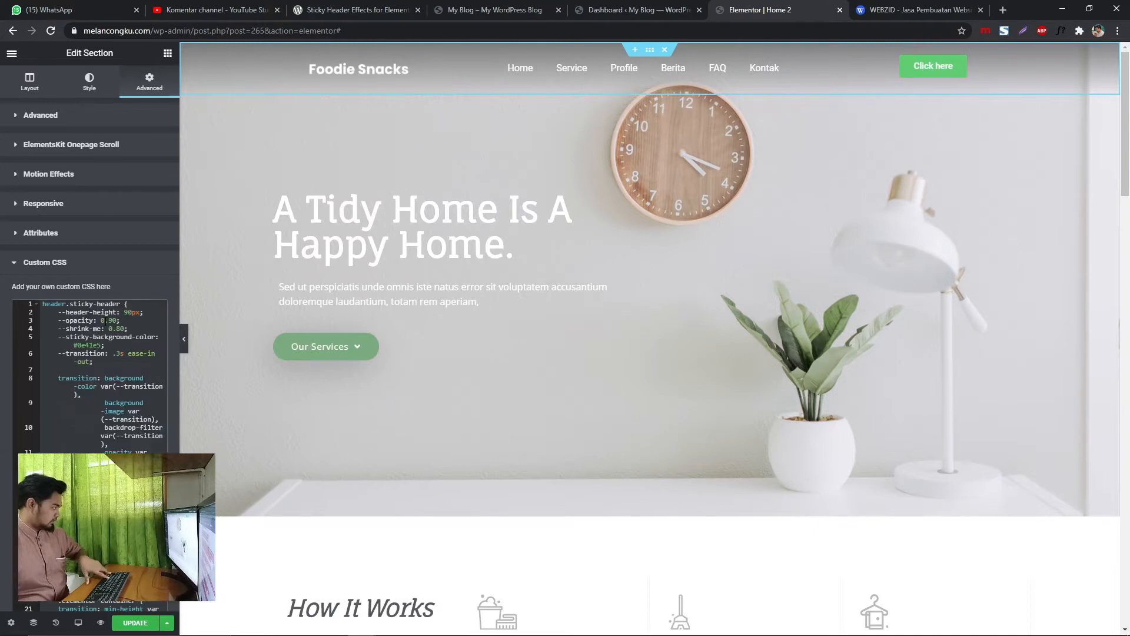
Examine how the header's background and height change while the home page preview scrolls down and back up.
scroll(741, 203, down, 3)
scroll(743, 211, up, 3)
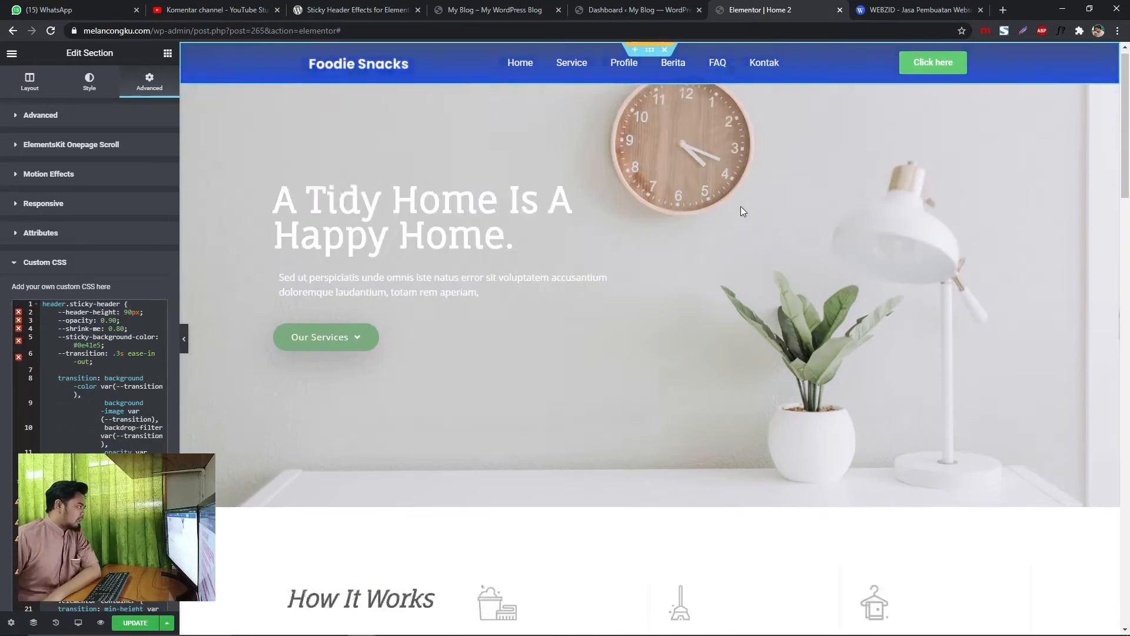
scroll(740, 206, down, 5)
scroll(741, 206, up, 5)
scroll(740, 206, down, 1)
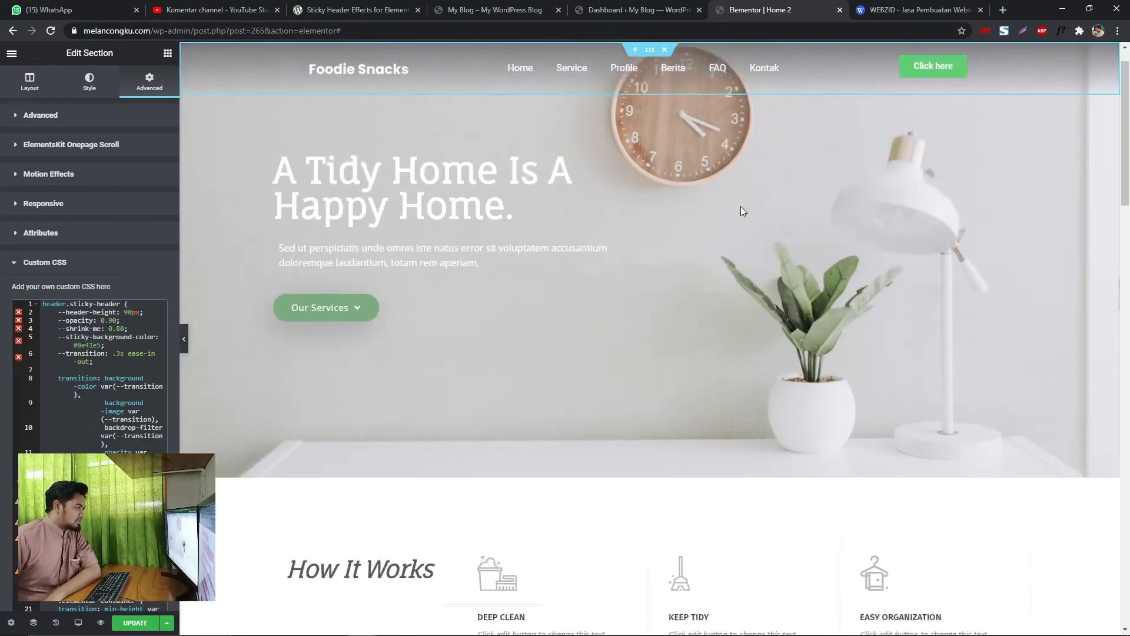
scroll(741, 206, down, 5)
scroll(741, 206, up, 5)
scroll(741, 206, up, 1)
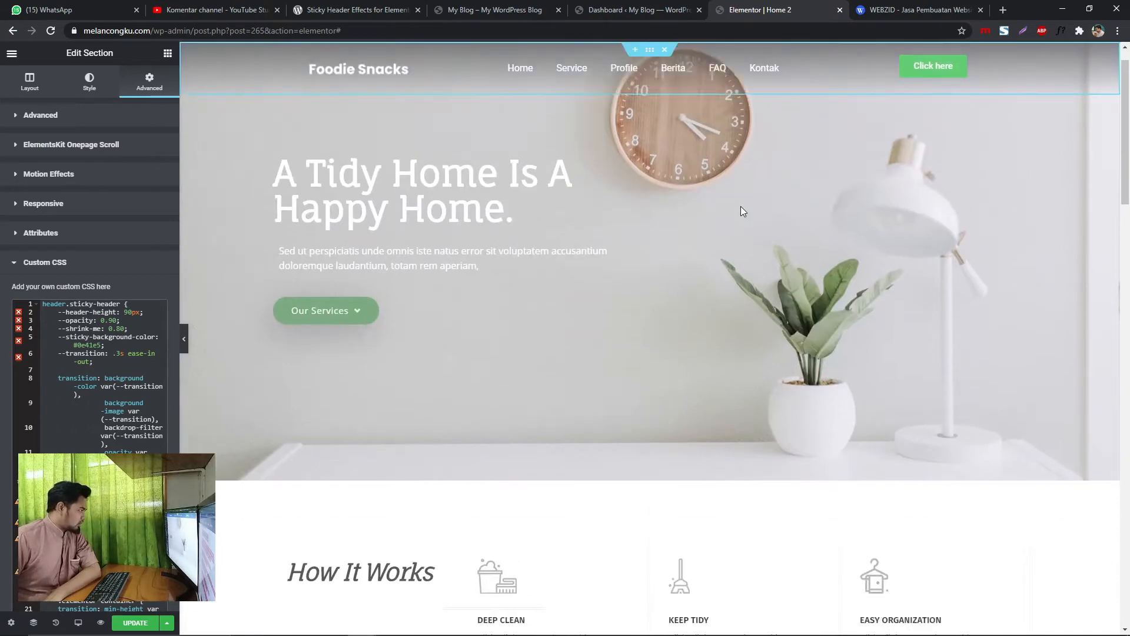
Compare the header at the top of the desktop preview with its sticky state by scrolling the page repeatedly.
scroll(740, 206, down, 5)
scroll(741, 206, up, 5)
scroll(741, 206, down, 5)
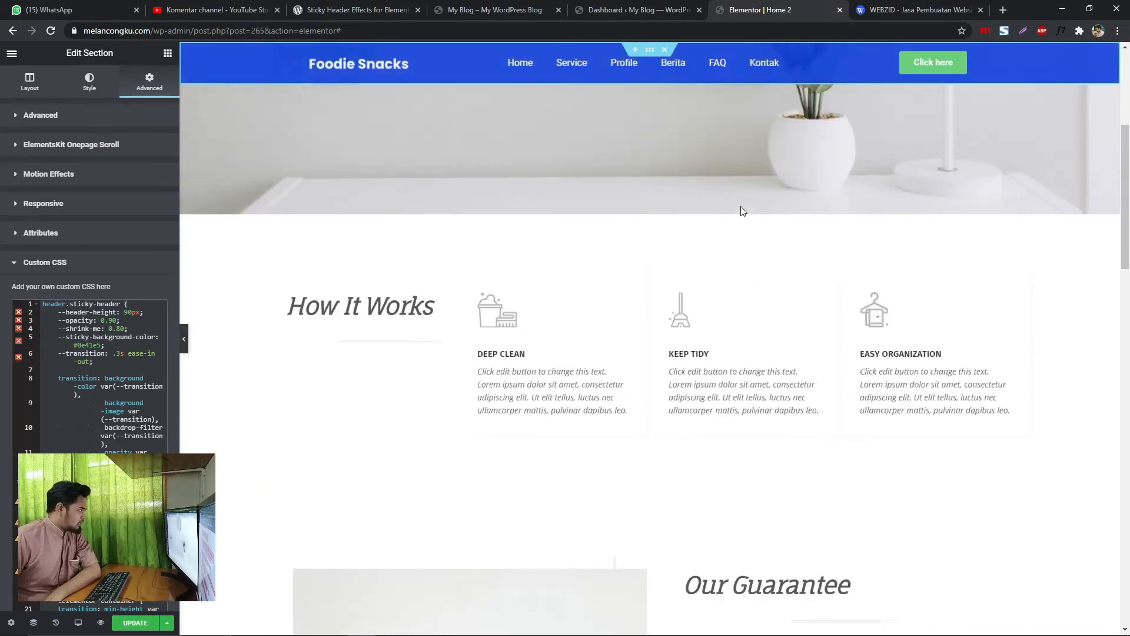
scroll(740, 207, up, 5)
scroll(741, 206, down, 5)
scroll(741, 206, up, 5)
scroll(741, 206, down, 1)
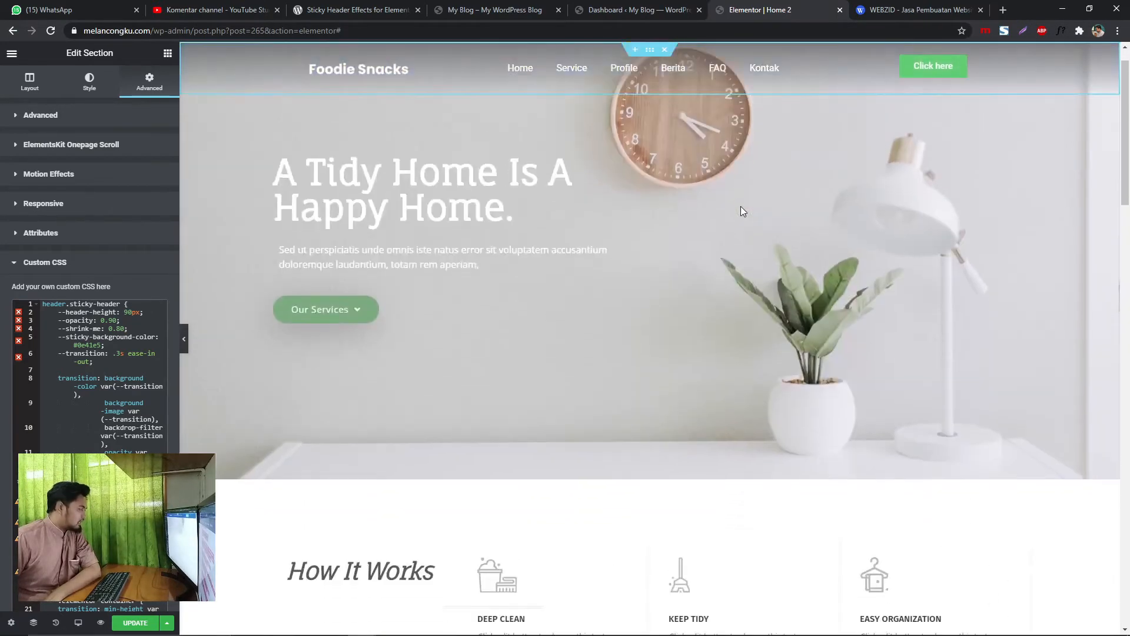
scroll(740, 206, down, 2)
scroll(741, 203, up, 3)
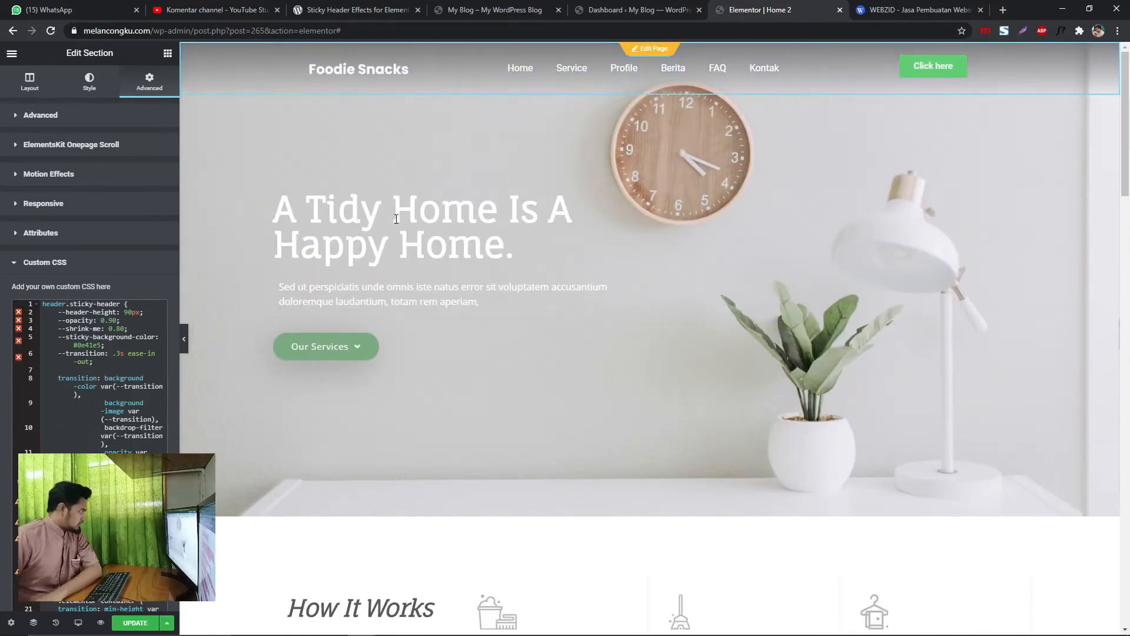
Switch the preview to mobile view and check how the header behaves while scrolling.
click(77, 623)
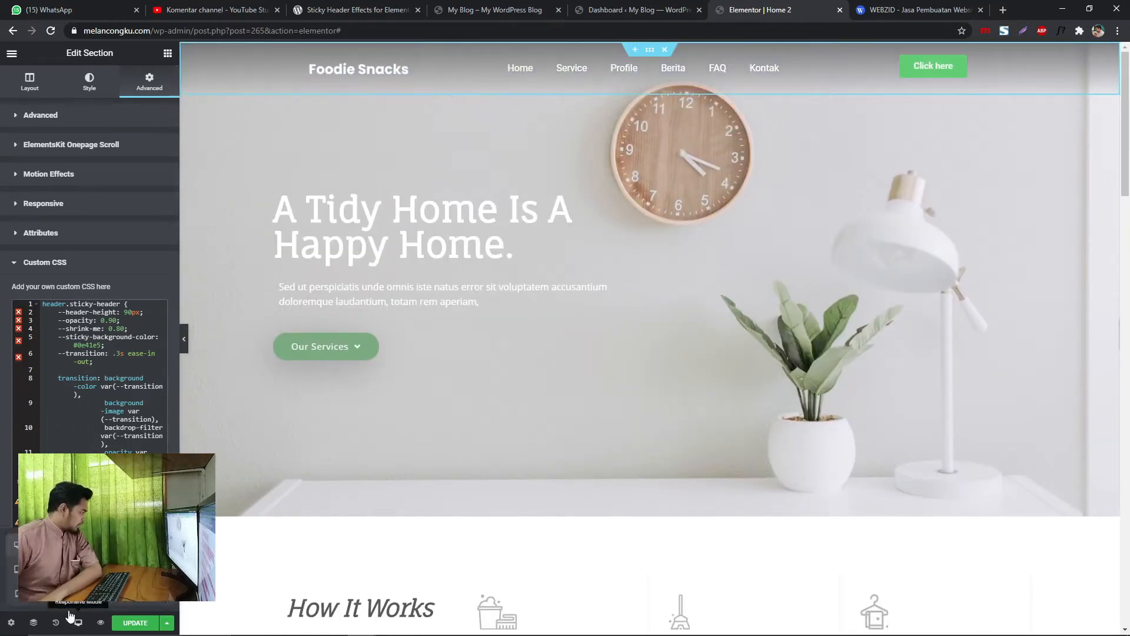
click(58, 593)
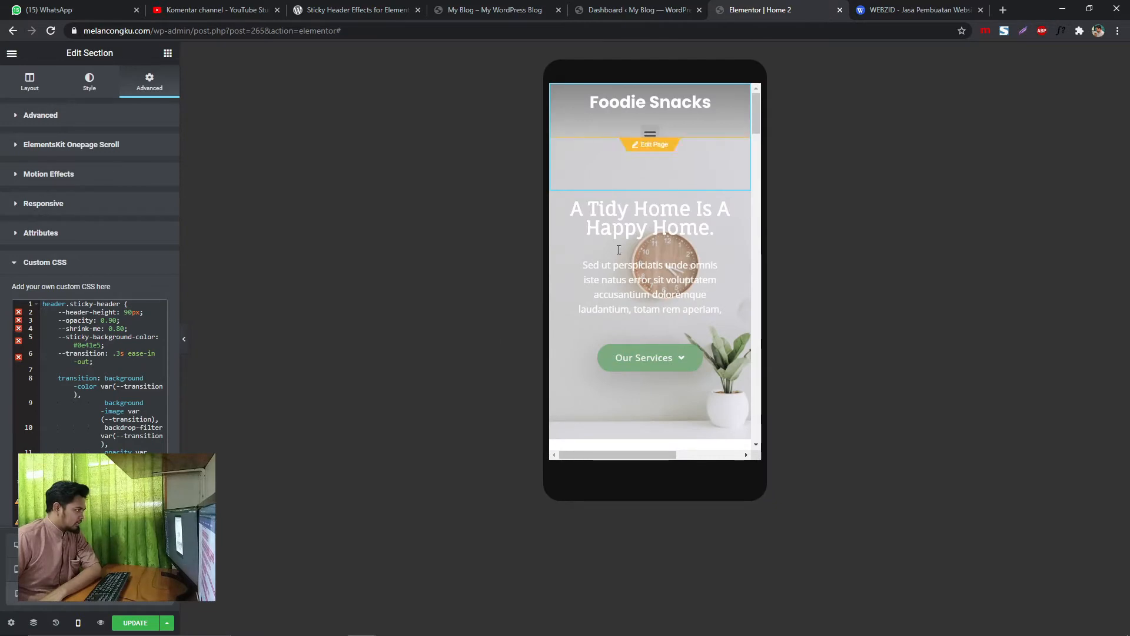
scroll(623, 239, down, 6)
scroll(623, 239, up, 5)
scroll(622, 239, up, 2)
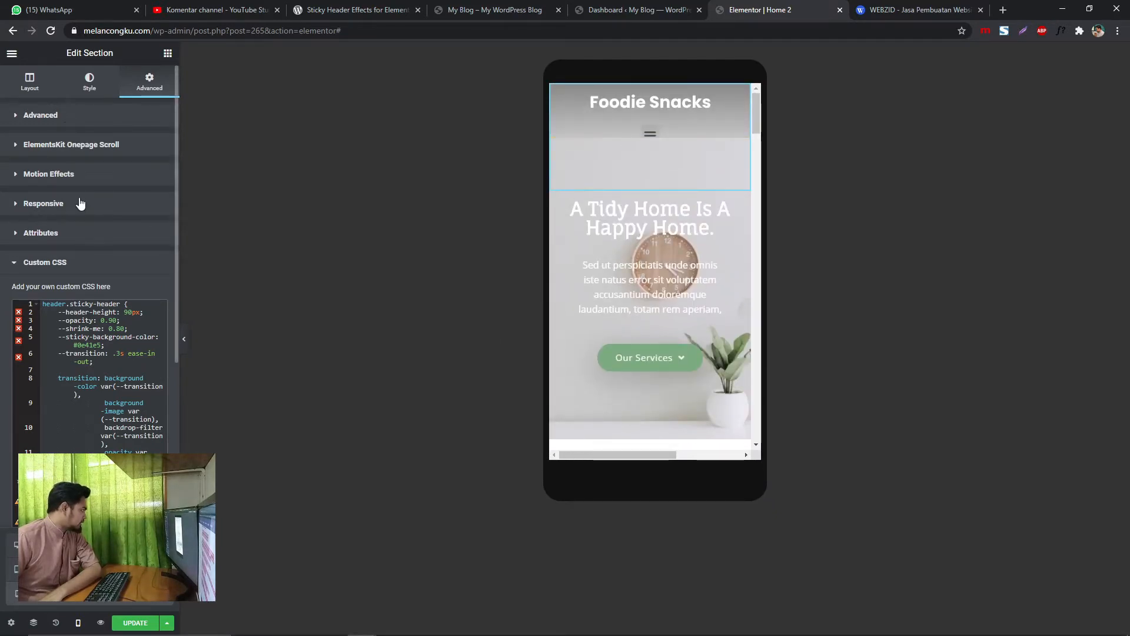
Add Mobile to the devices on which the header section is sticky, and check the header in the scrolling mobile preview.
click(76, 174)
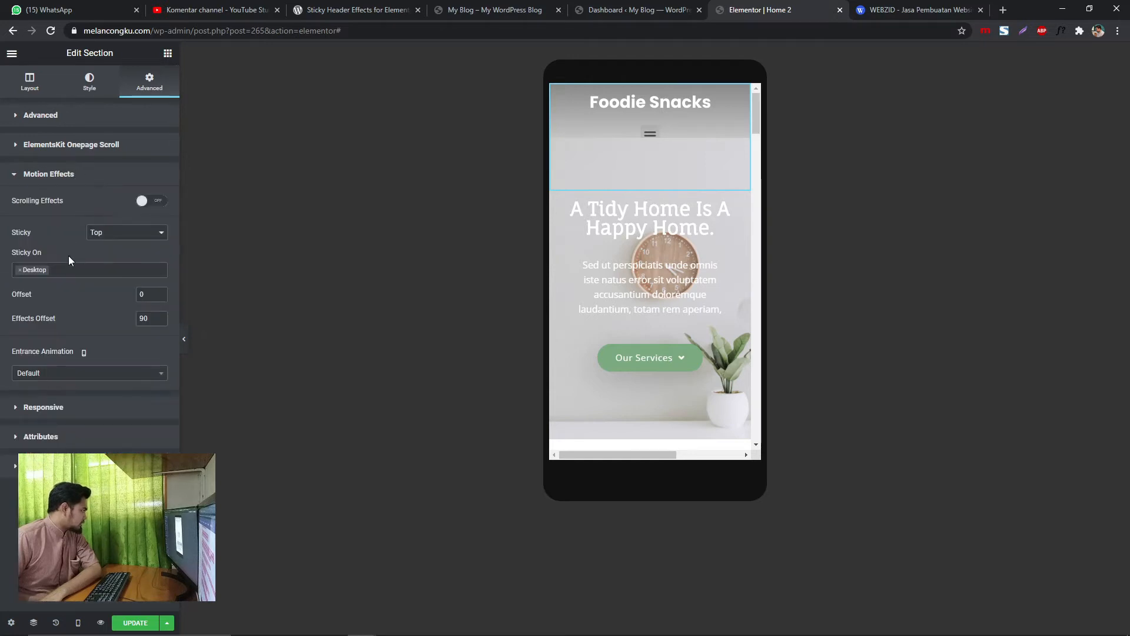
click(31, 274)
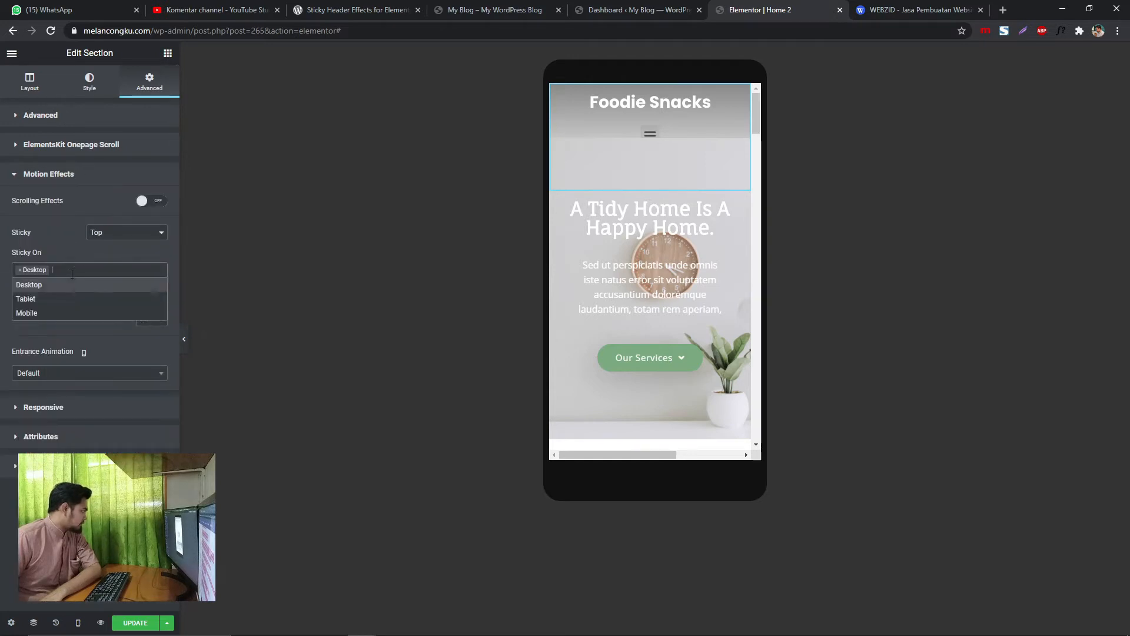
click(63, 315)
scroll(601, 268, down, 5)
scroll(601, 269, up, 5)
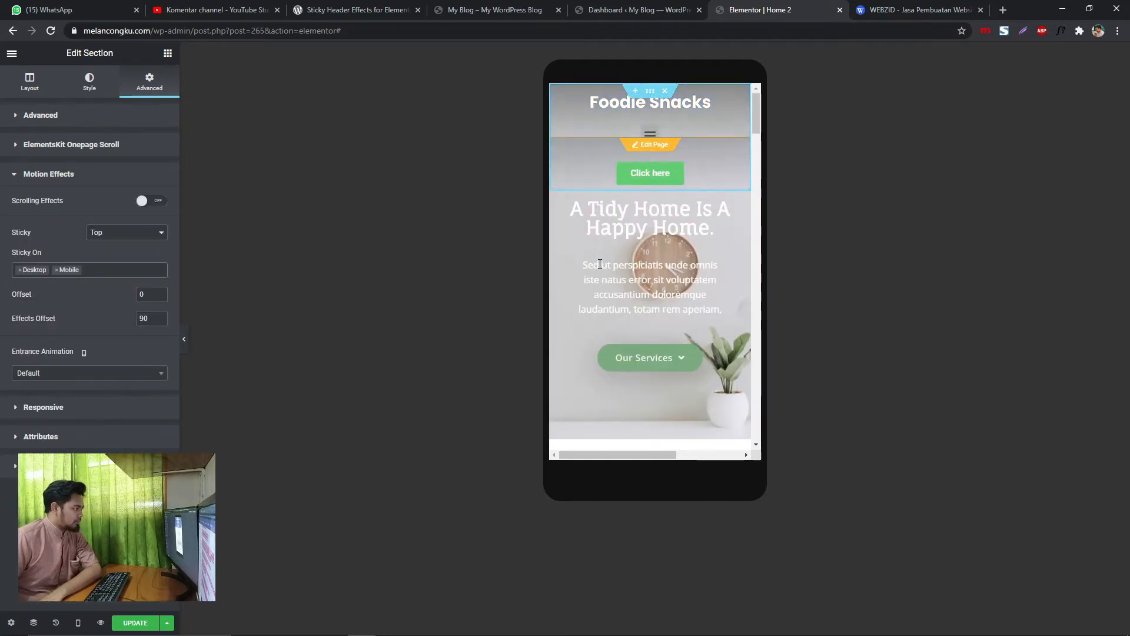
scroll(601, 268, down, 5)
scroll(601, 269, up, 5)
scroll(601, 268, down, 5)
scroll(594, 259, up, 5)
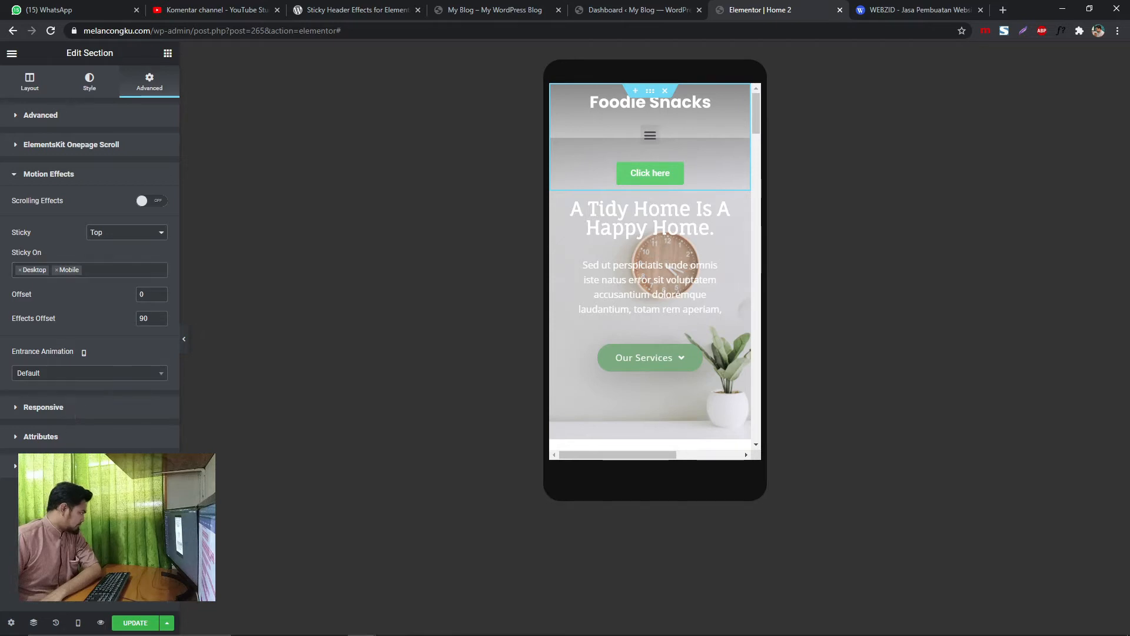
Return the preview to desktop view and widen the editing panel to review the header section's custom CSS.
click(73, 466)
scroll(93, 418, down, 3)
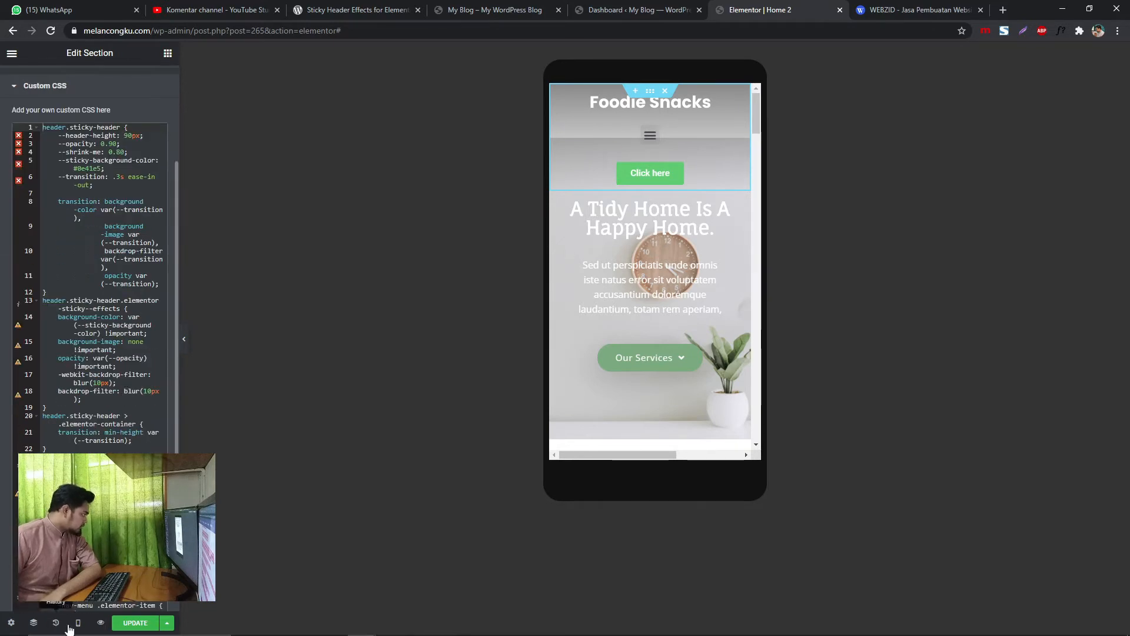
click(82, 544)
scroll(100, 398, up, 2)
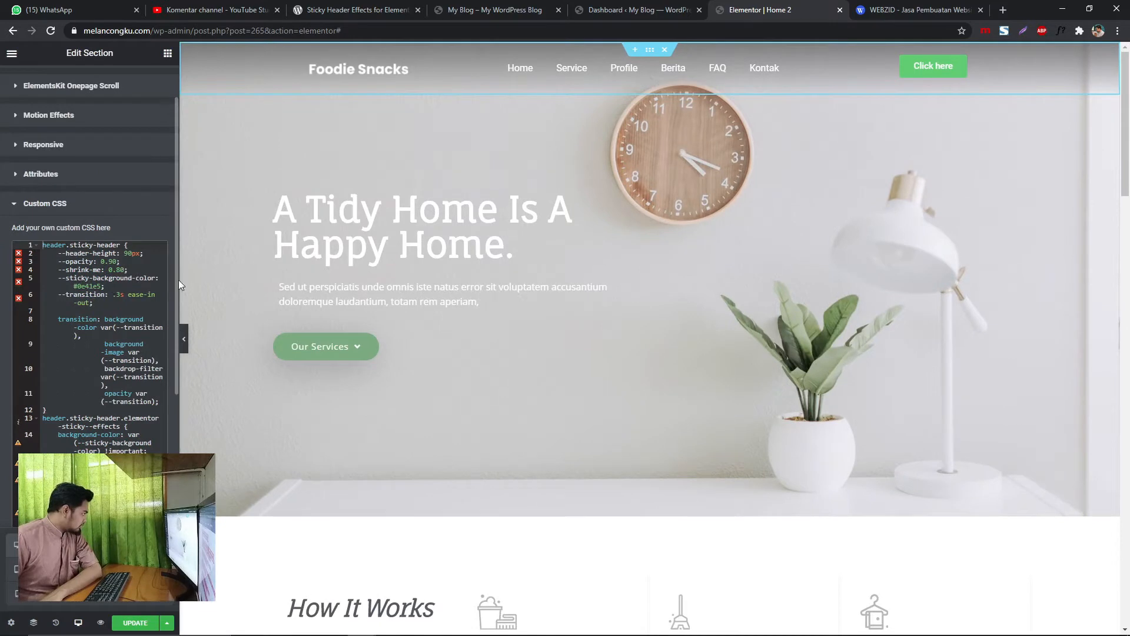
drag(179, 280, 285, 283)
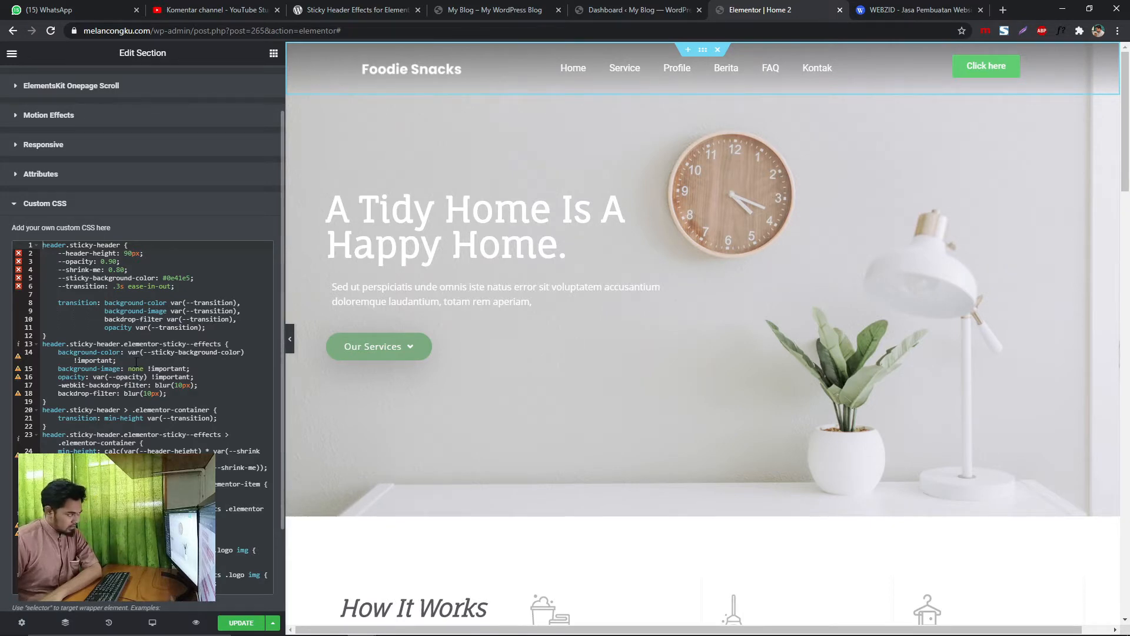
scroll(150, 359, down, 2)
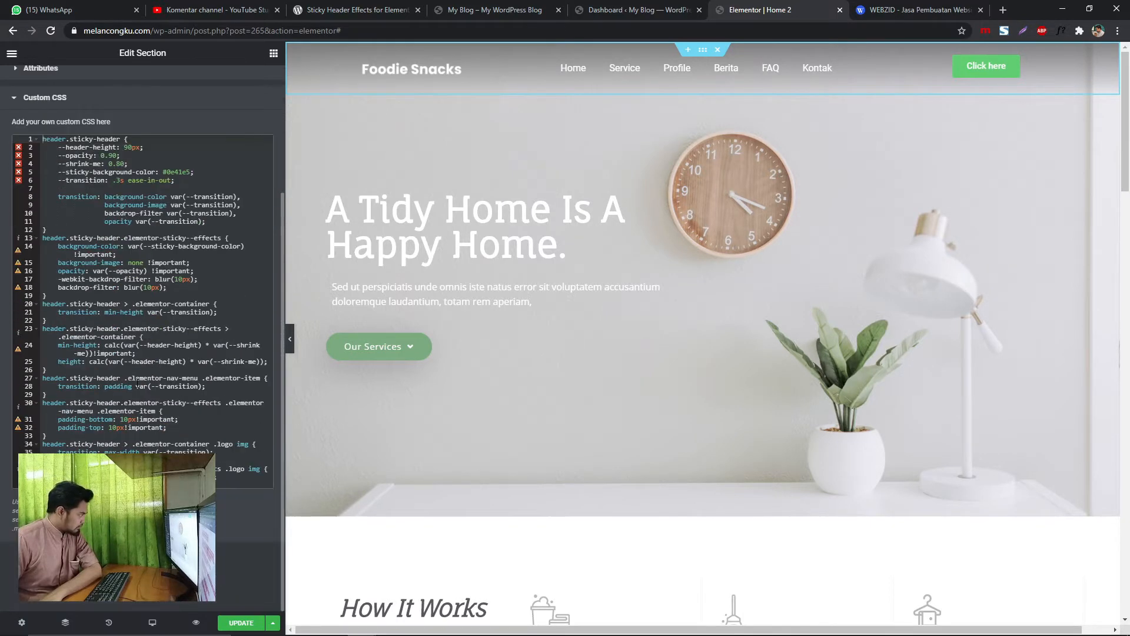
scroll(139, 393, up, 3)
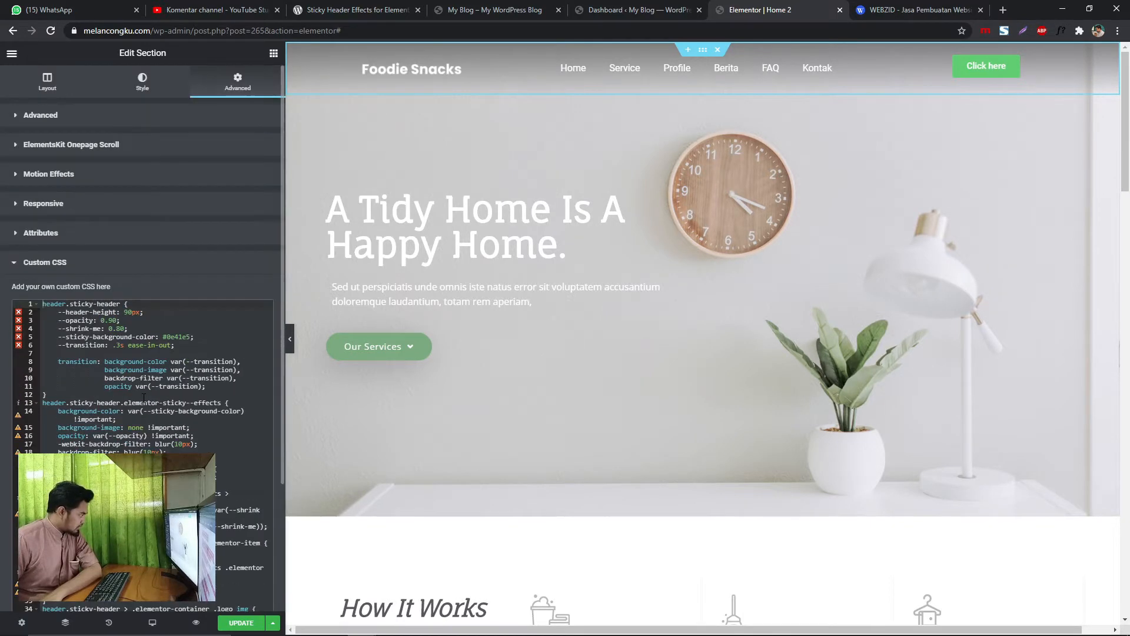
click(168, 337)
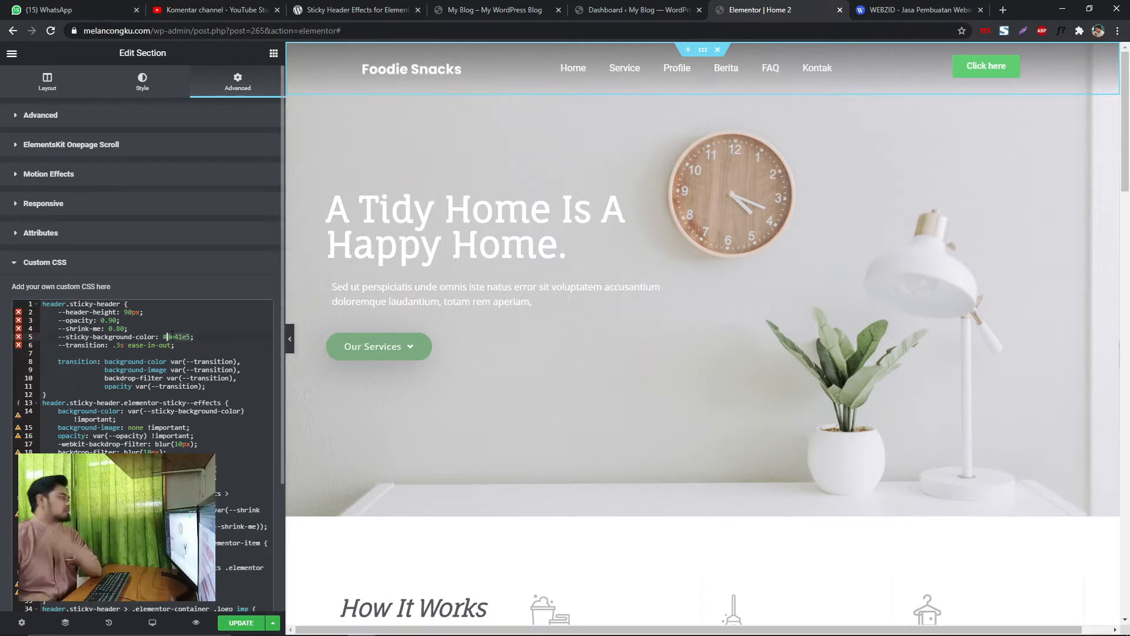
click(659, 9)
click(493, 9)
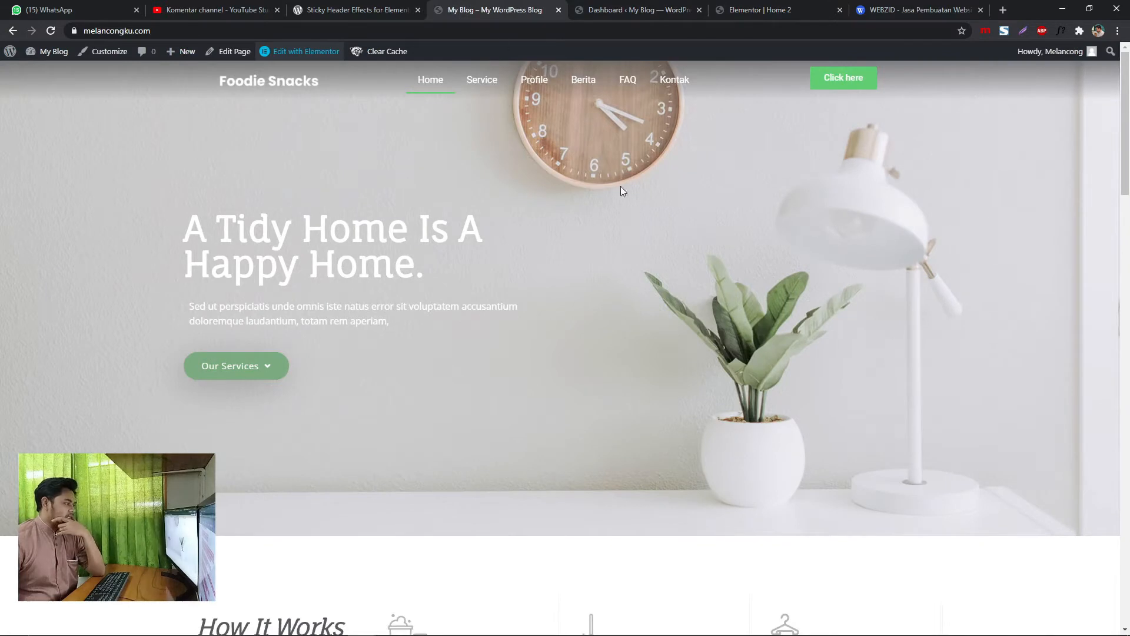
right_click(722, 137)
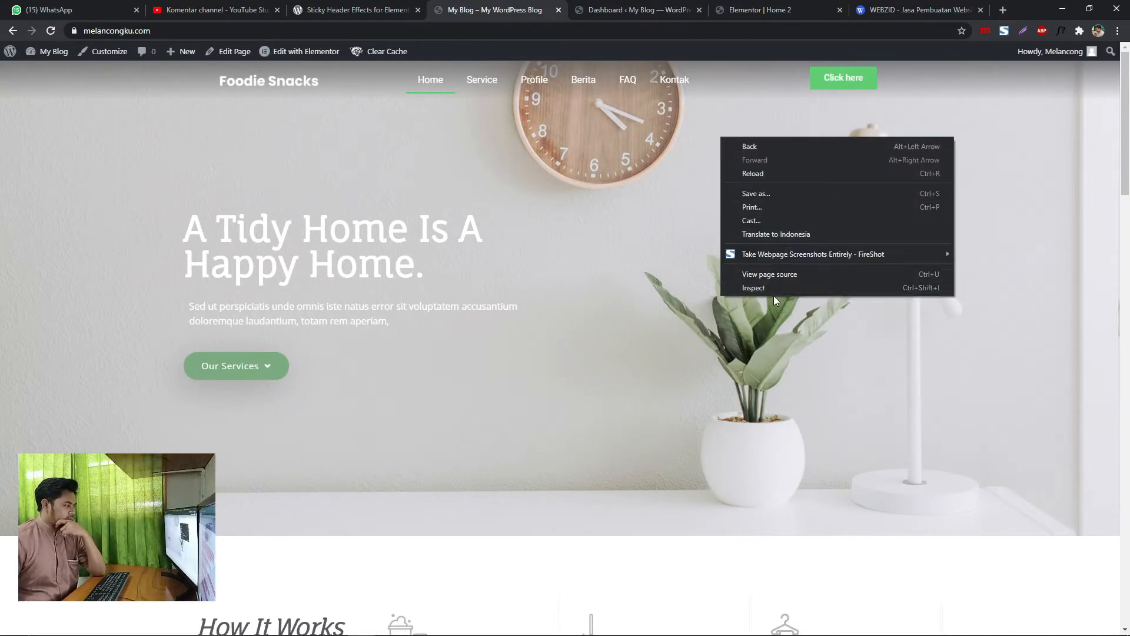
click(647, 11)
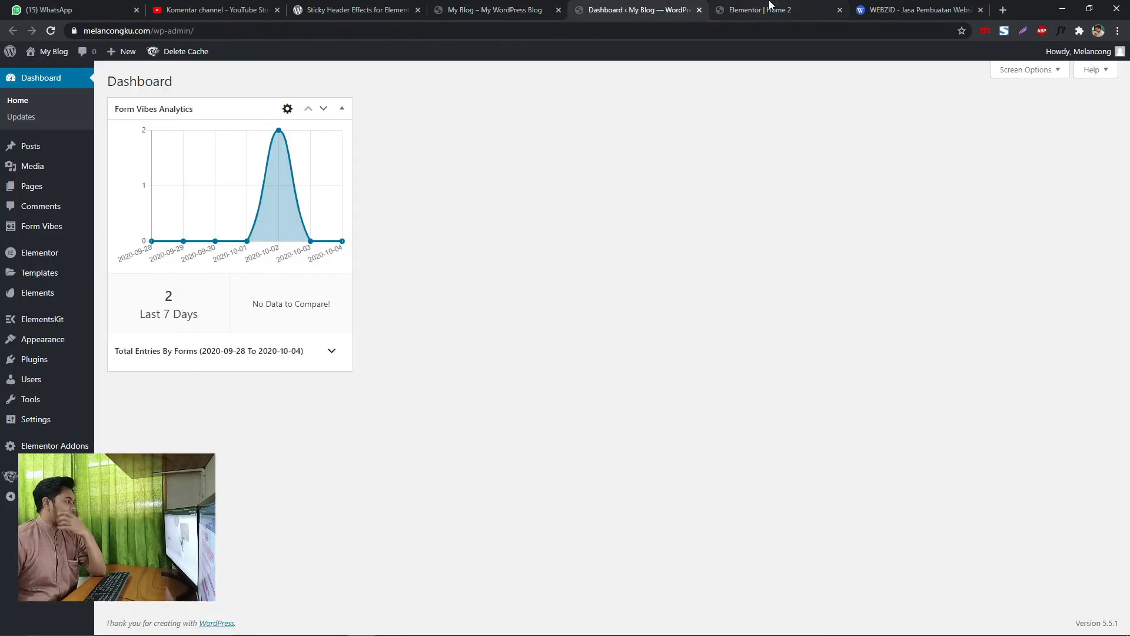
click(759, 10)
scroll(648, 195, down, 2)
scroll(489, 181, up, 5)
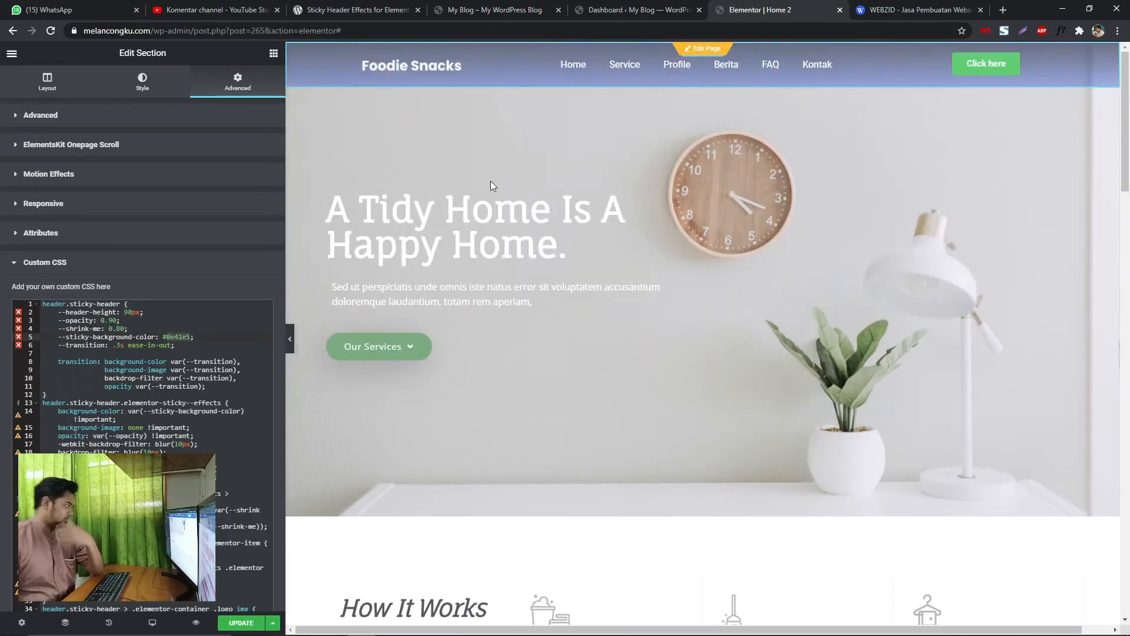
Set the --sticky-background-color value in the header section's custom CSS to #000.
click(167, 337)
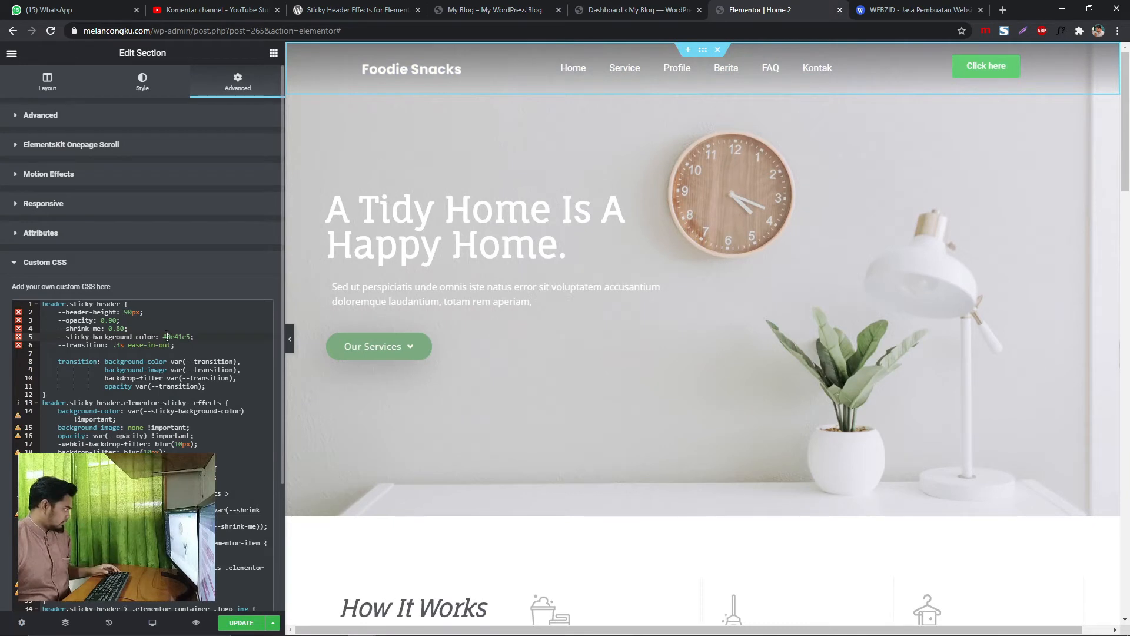
click(191, 337)
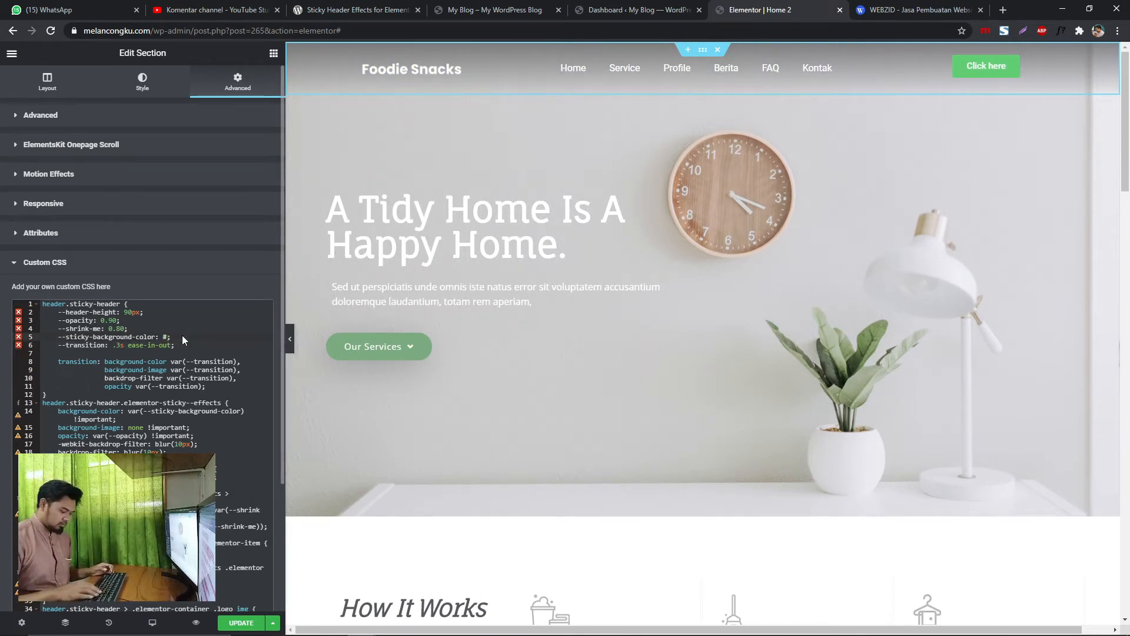
text(000)
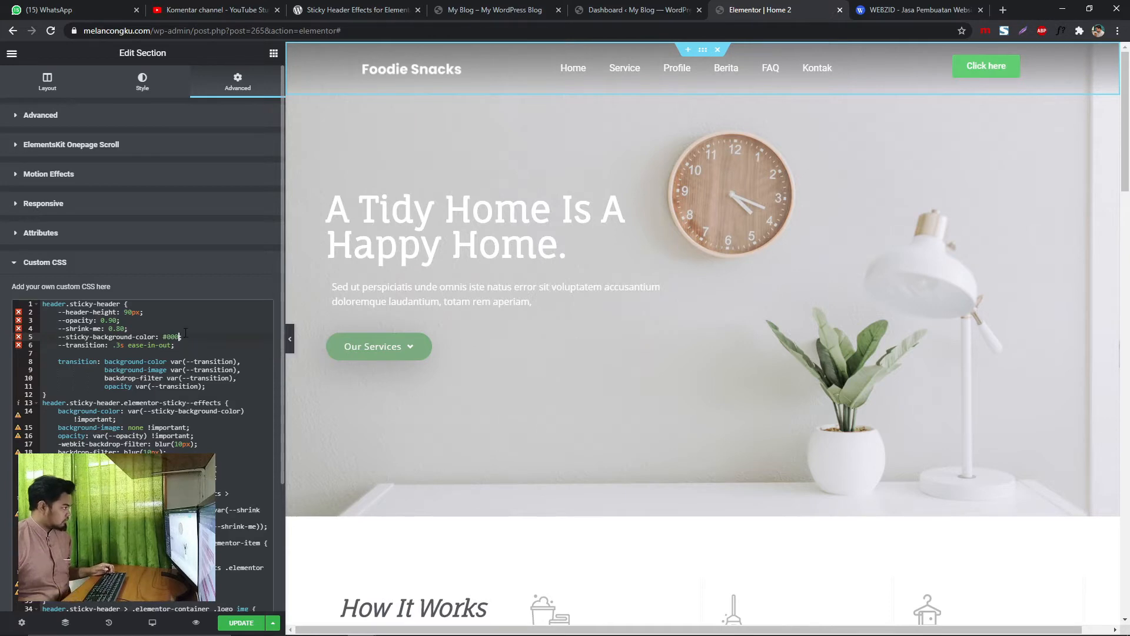
key(Up)
Examine the header's new sticky colour while scrolling the preview, first beside the editing panel and then at full width.
scroll(425, 193, down, 3)
scroll(425, 193, up, 3)
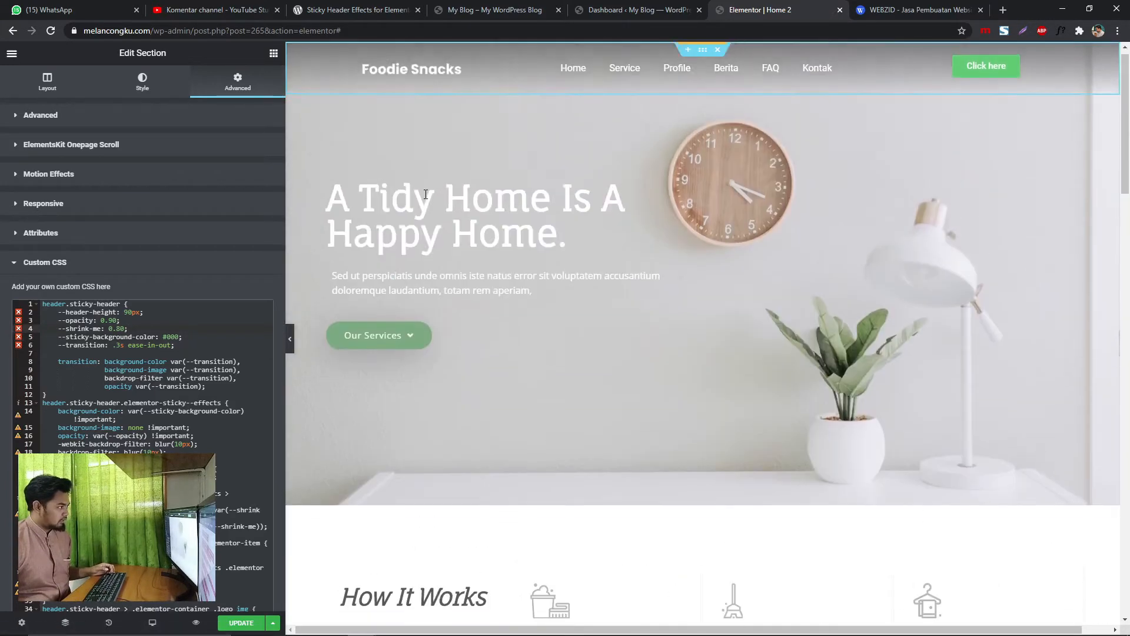
scroll(425, 193, down, 2)
scroll(422, 194, down, 3)
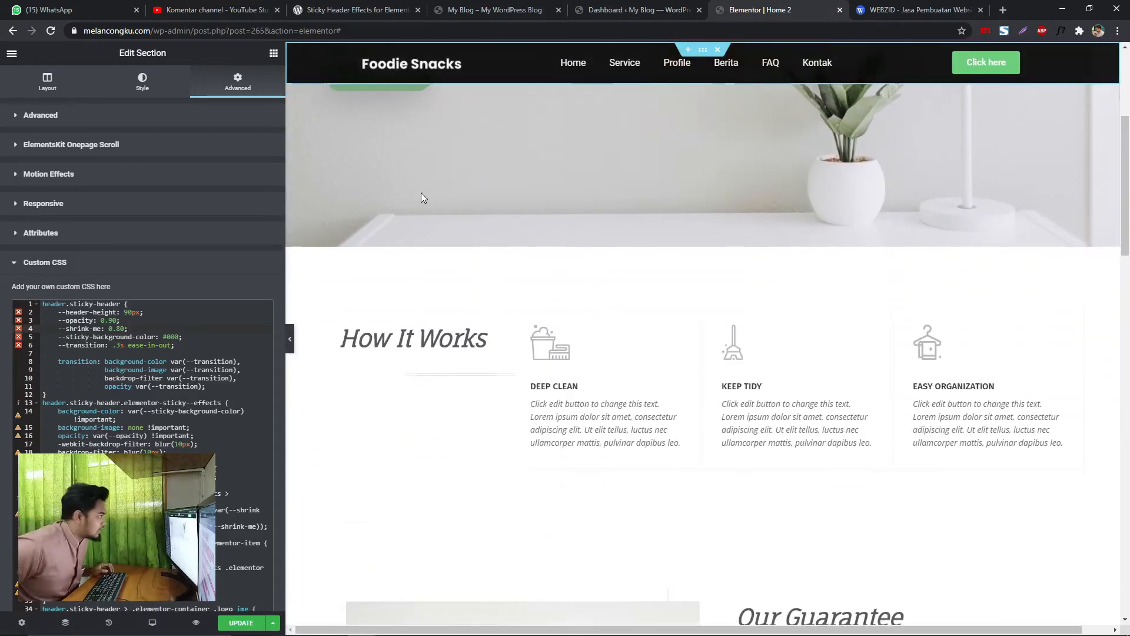
scroll(421, 193, up, 3)
scroll(419, 182, down, 2)
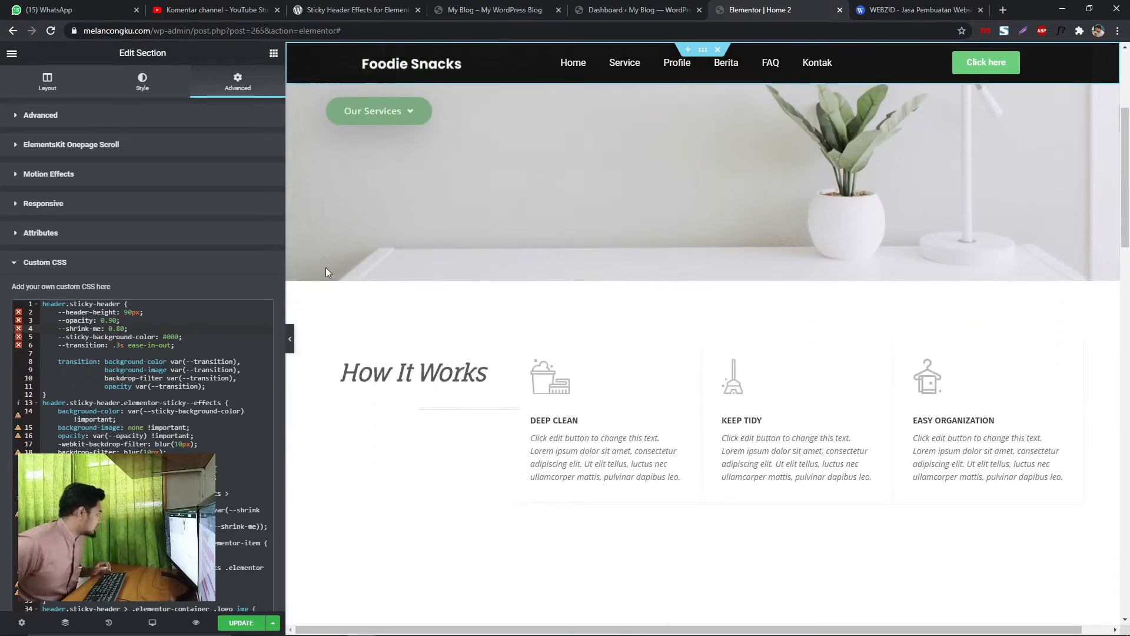
click(290, 339)
scroll(531, 398, down, 5)
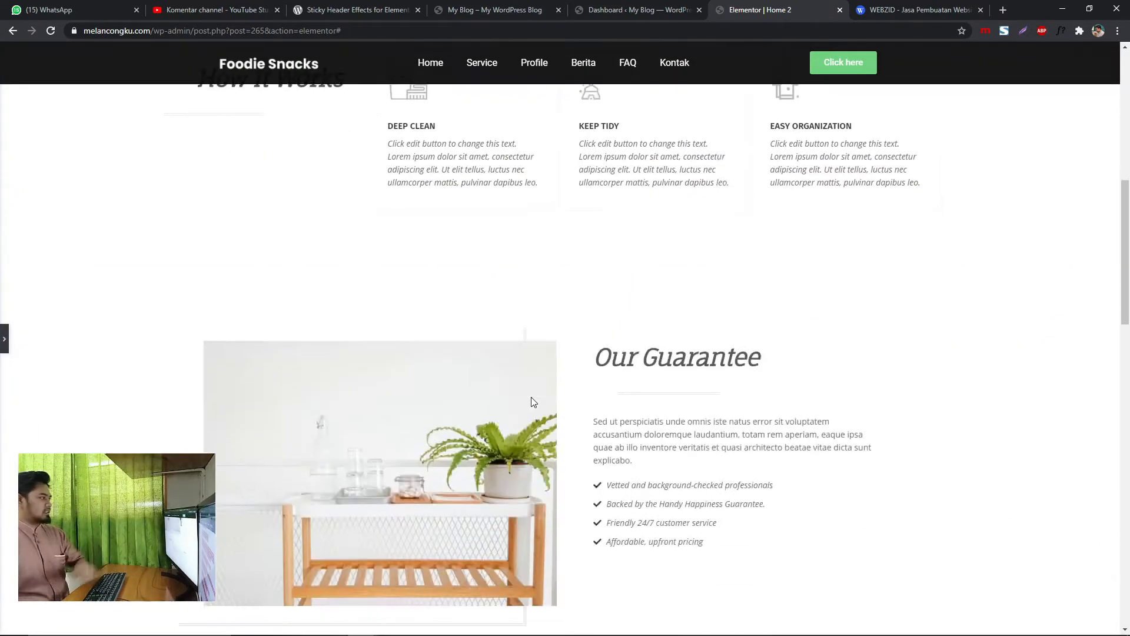
scroll(531, 397, up, 7)
scroll(520, 347, down, 5)
scroll(520, 338, up, 5)
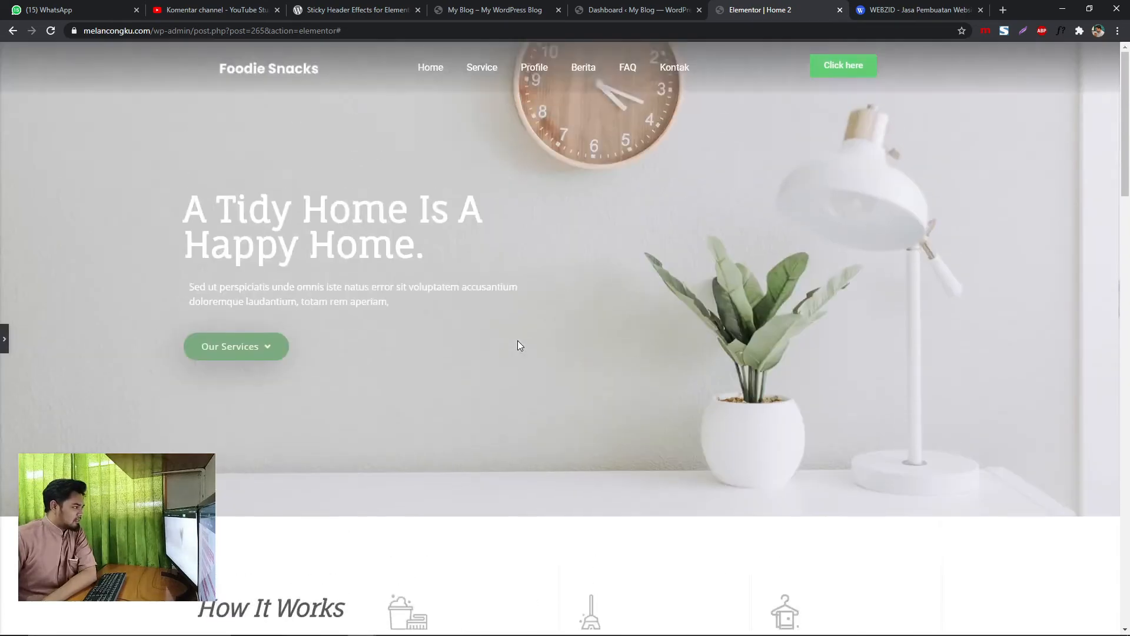
scroll(518, 340, down, 2)
scroll(517, 340, up, 2)
scroll(517, 340, down, 2)
scroll(517, 336, up, 2)
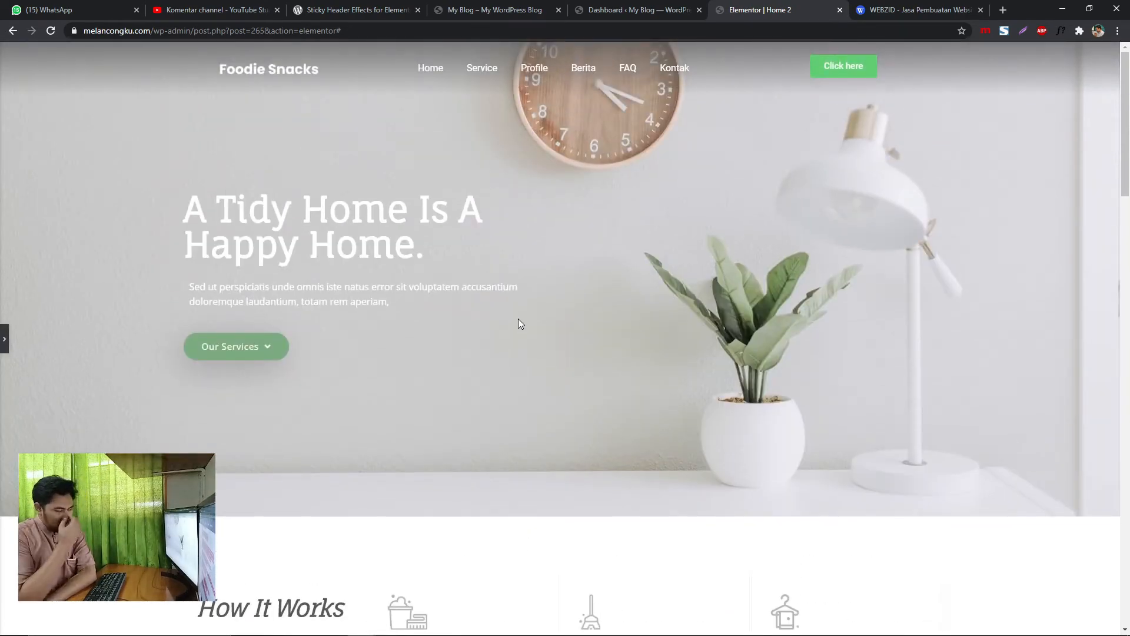
Give the header's Foodie Snacks logo image the CSS class logo, then show the preview at full width.
click(4, 338)
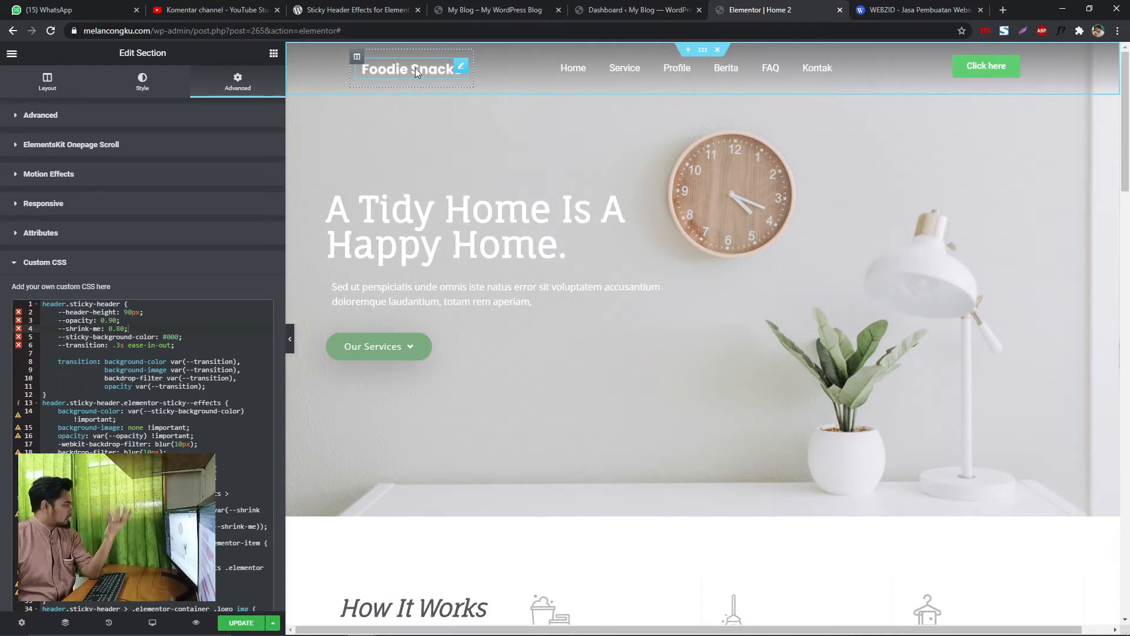
click(415, 70)
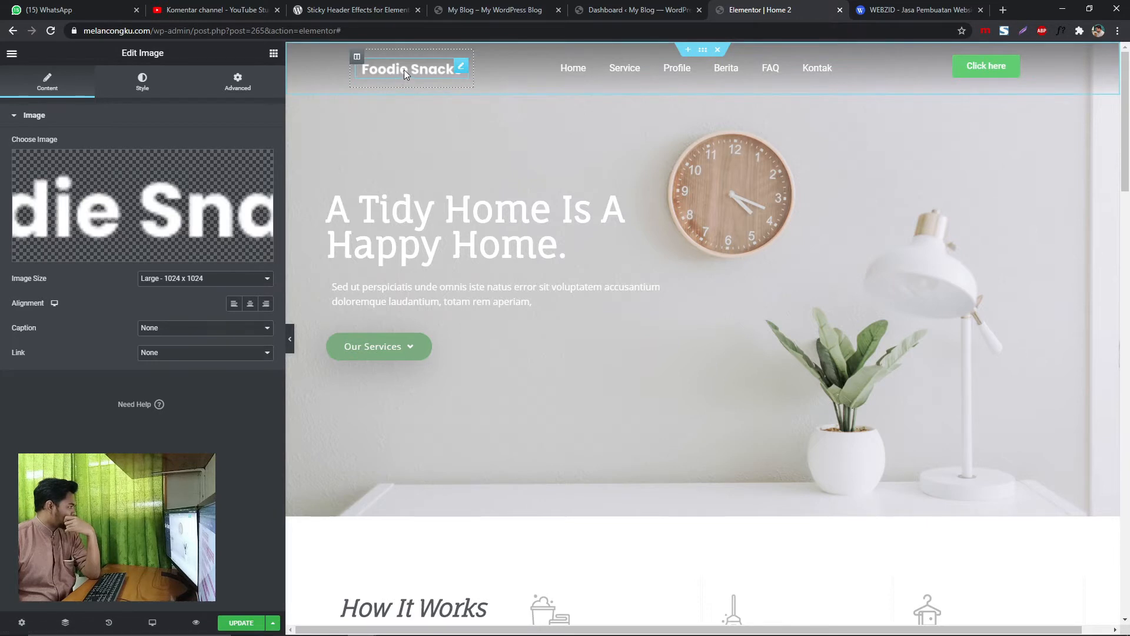
click(243, 85)
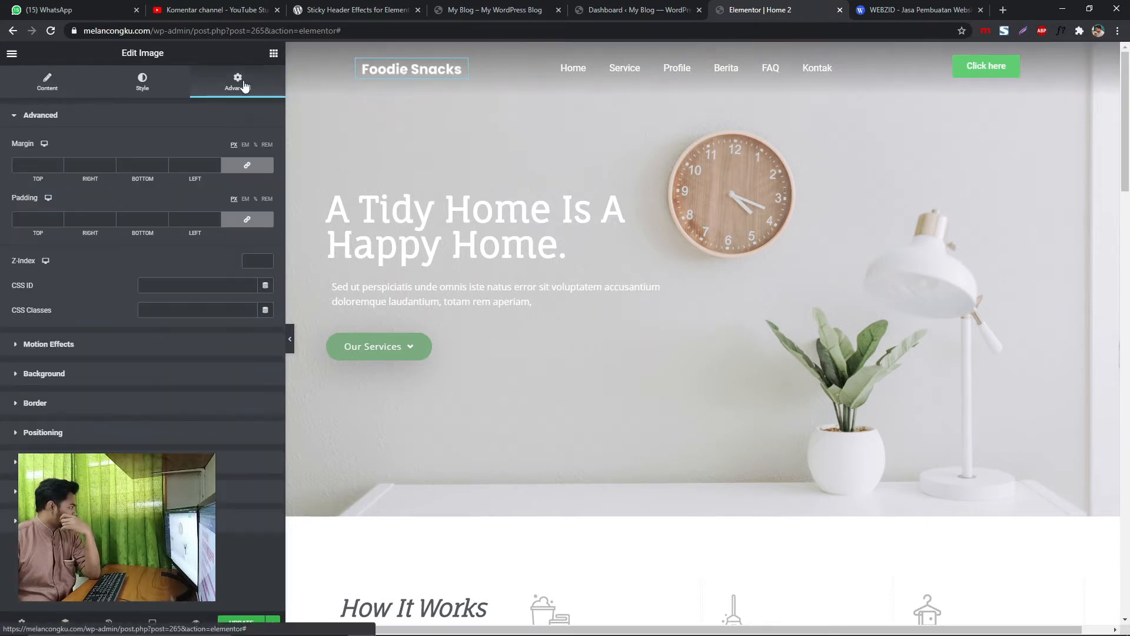
click(177, 315)
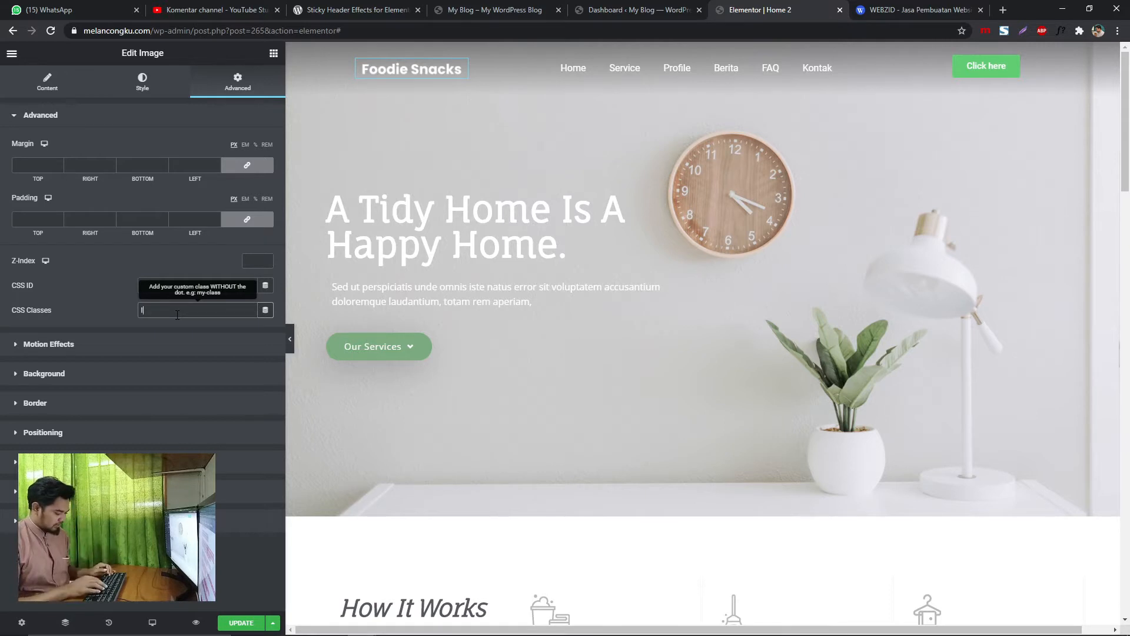
text(logo)
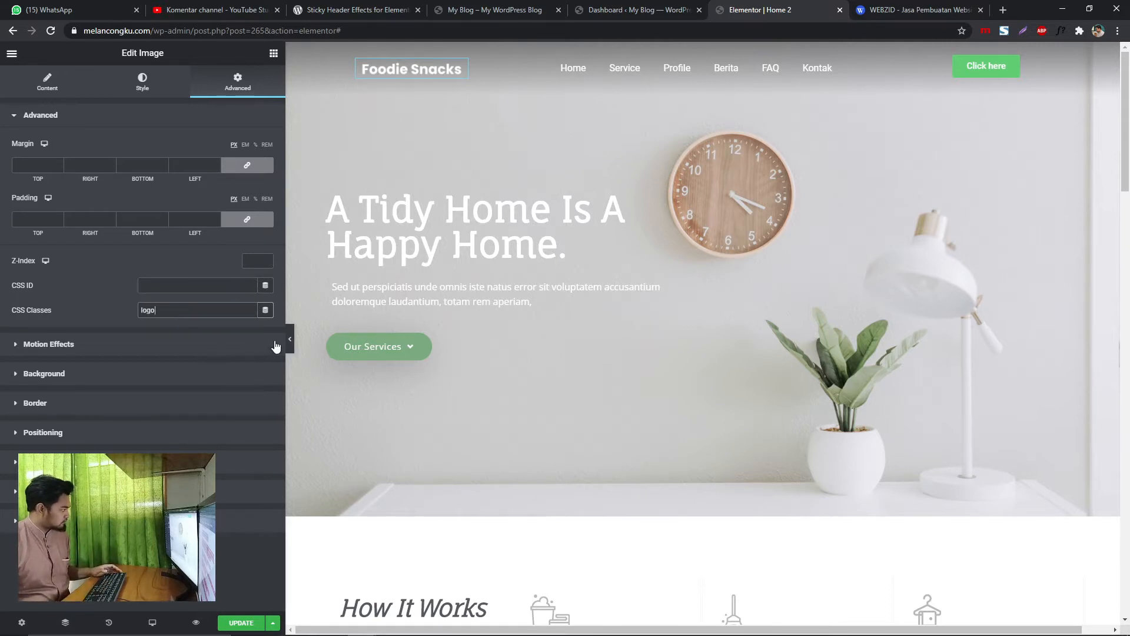
click(291, 346)
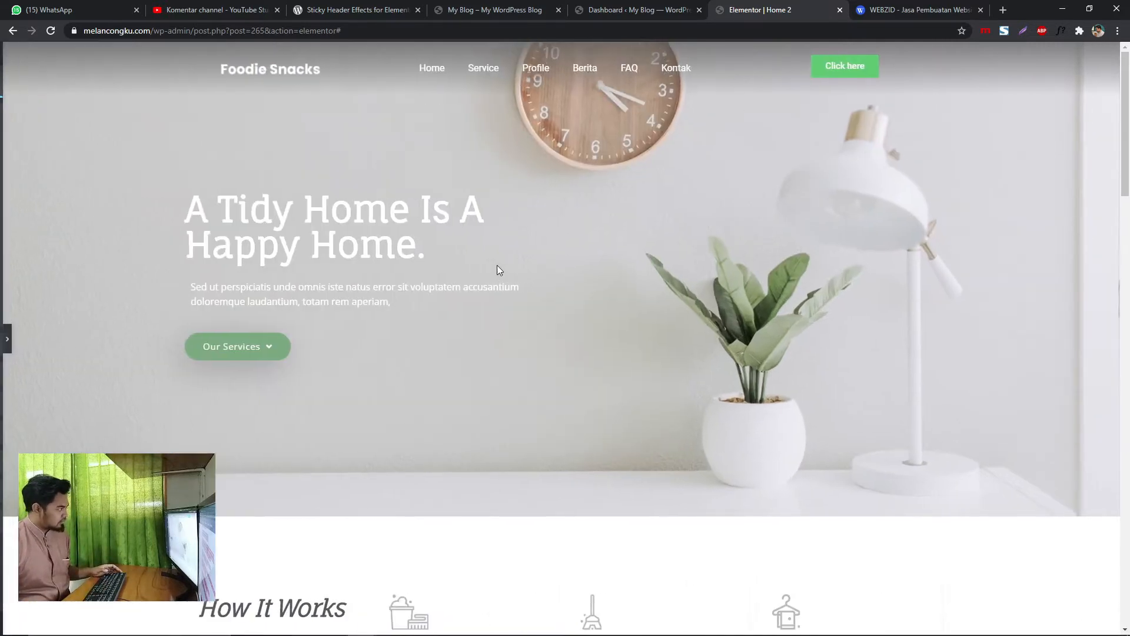
Examine how the header and its Foodie Snacks logo shrink while scrolling the full-width preview.
scroll(500, 264, down, 2)
scroll(499, 269, up, 2)
scroll(500, 272, down, 1)
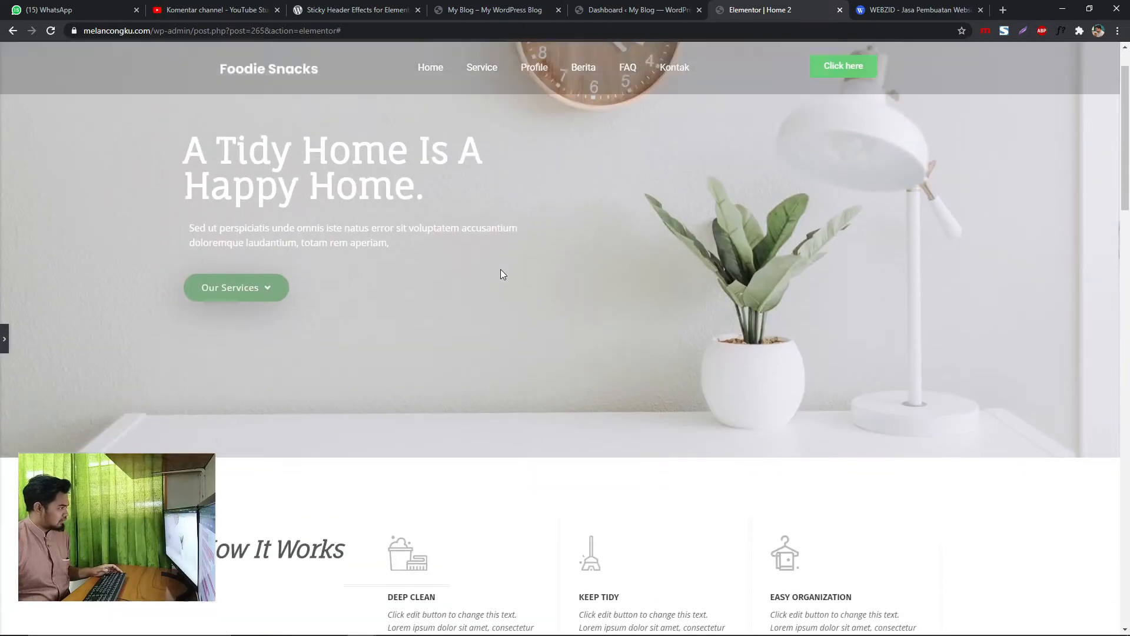
scroll(501, 275, up, 1)
scroll(500, 271, down, 1)
scroll(500, 271, up, 1)
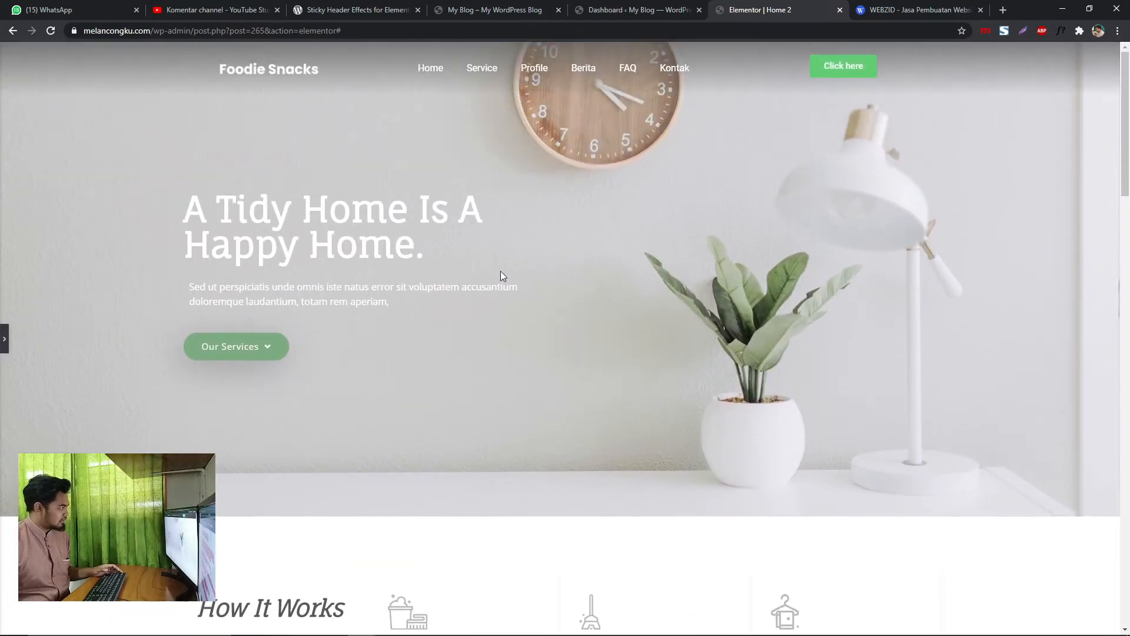
scroll(500, 273, down, 1)
scroll(501, 274, up, 1)
Try the CSS class logo on the header's Click here button and check how it behaves while scrolling the preview.
click(4, 339)
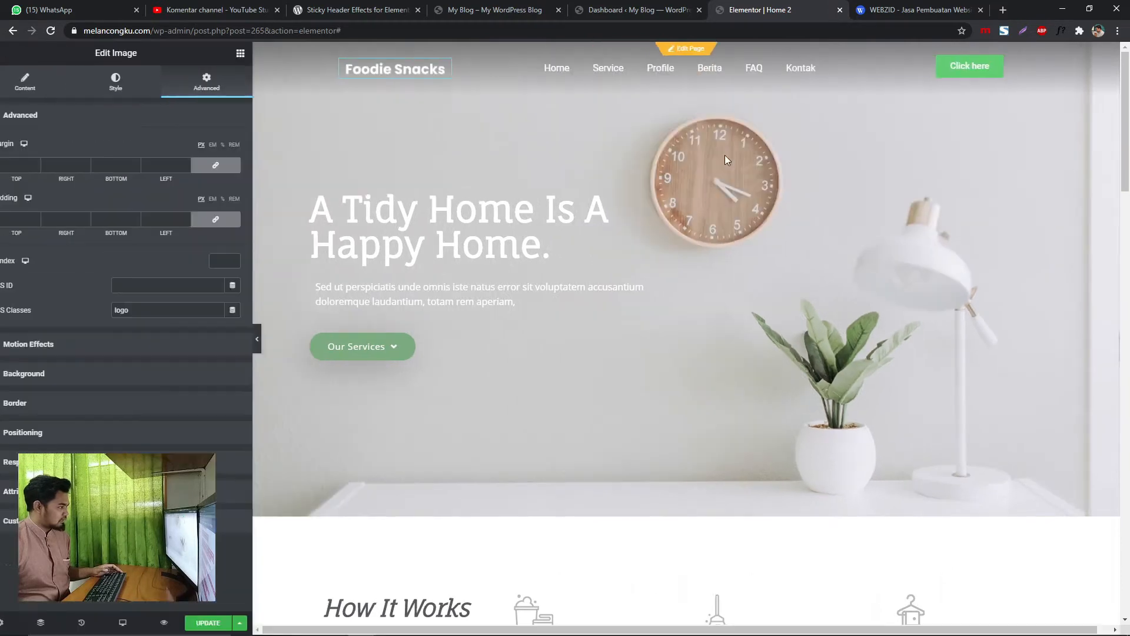
click(956, 72)
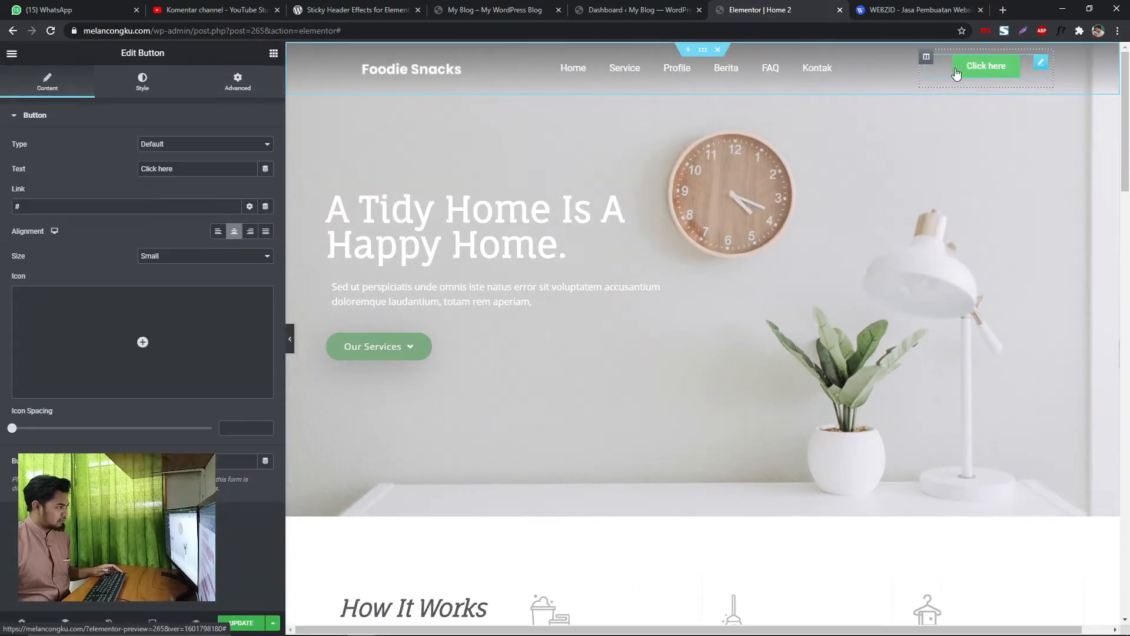
click(237, 81)
click(183, 307)
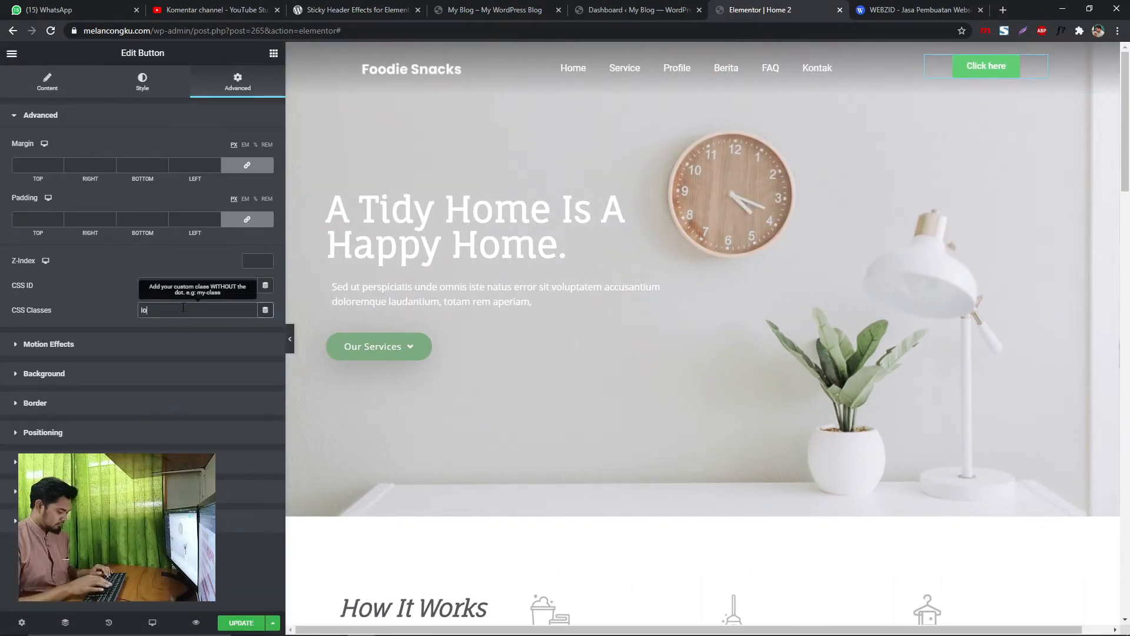
scroll(411, 321, down, 2)
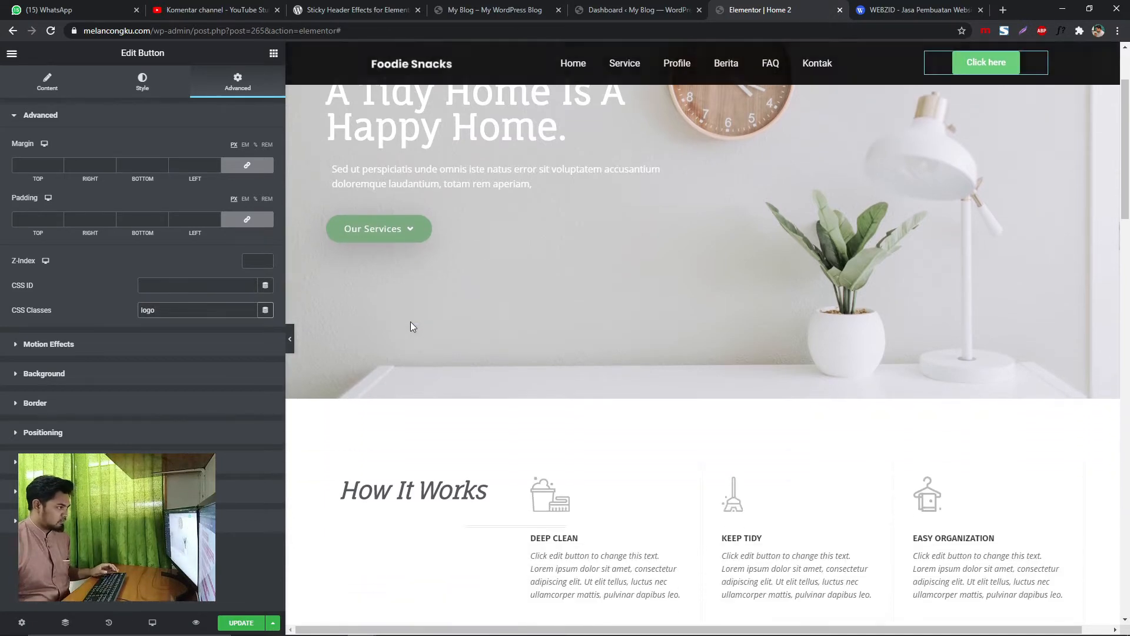
scroll(410, 322, up, 2)
scroll(411, 322, down, 3)
scroll(411, 321, up, 2)
scroll(411, 321, up, 1)
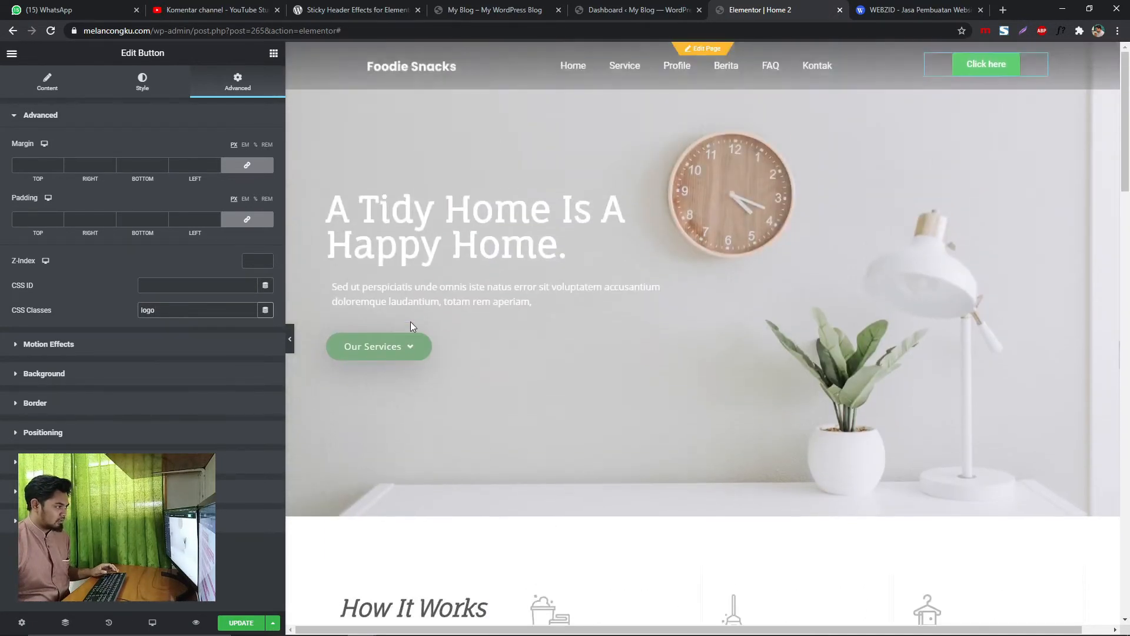
scroll(411, 321, down, 2)
scroll(411, 323, up, 2)
Clear the Click here button's CSS class and check the sticky header in the full-width preview.
double_click(179, 313)
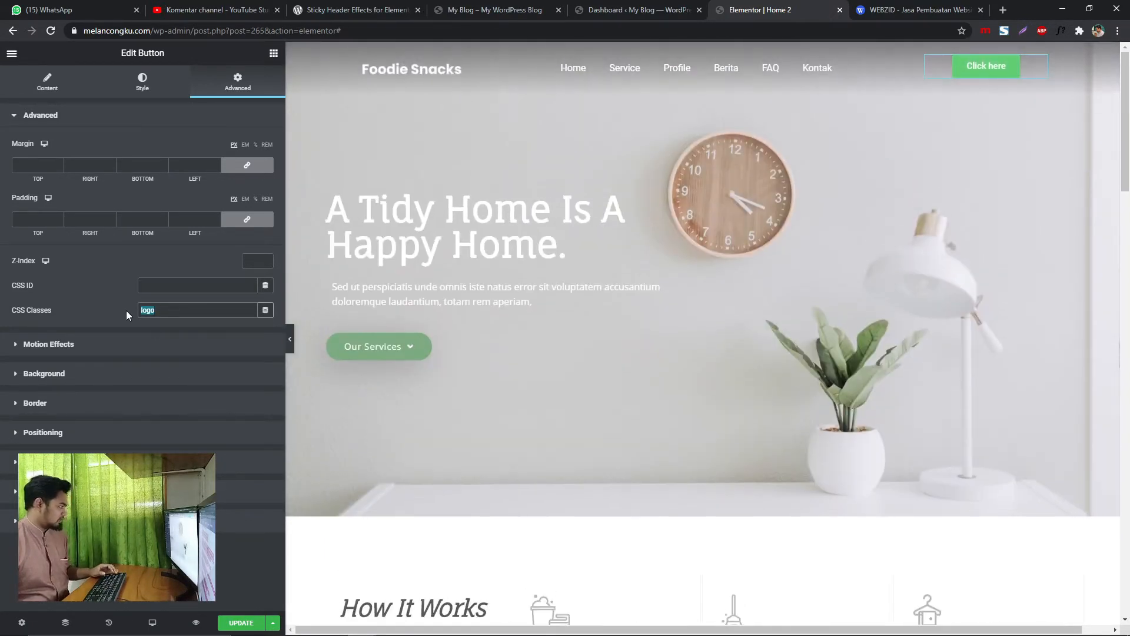
key(BackSpace)
click(294, 335)
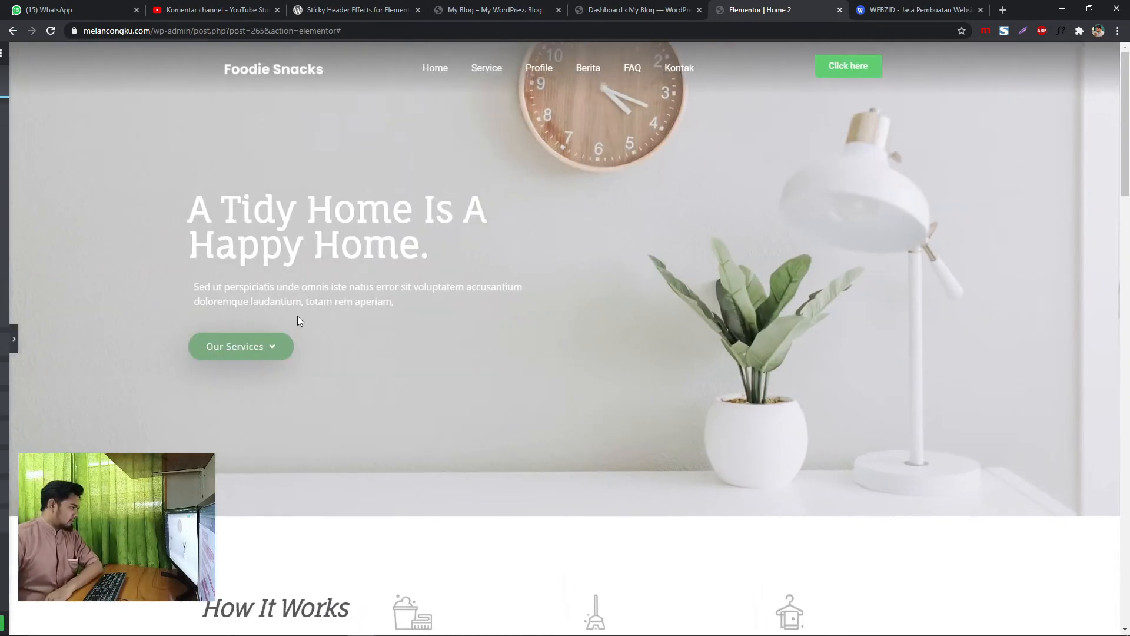
scroll(714, 229, down, 9)
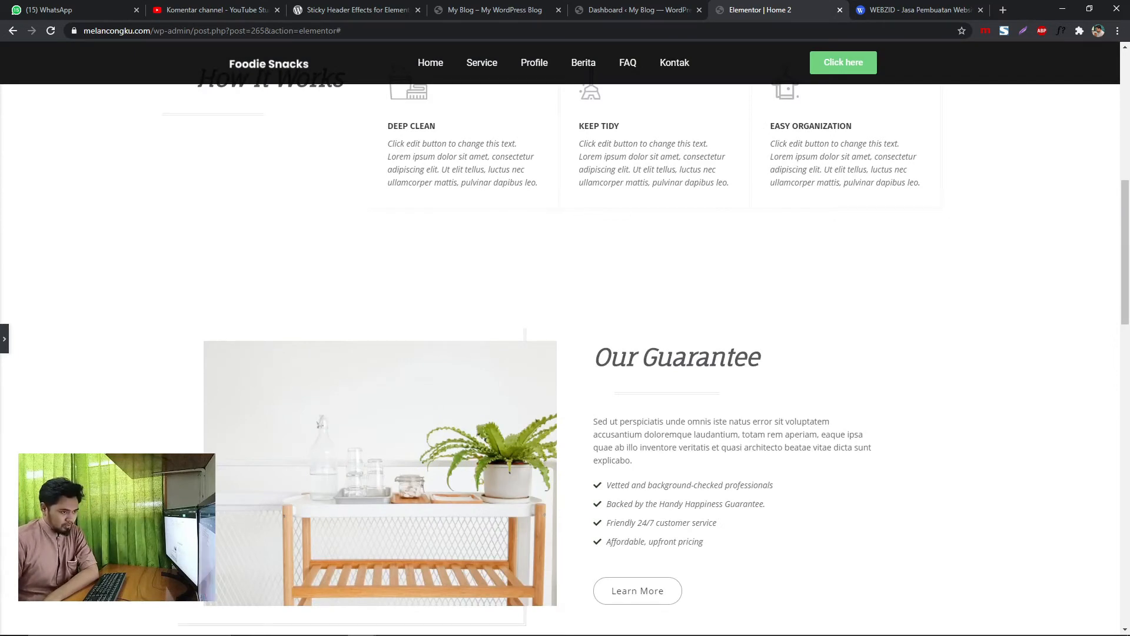
Reopen the editing panel with the header section's advanced settings and make the panel narrower.
click(5, 339)
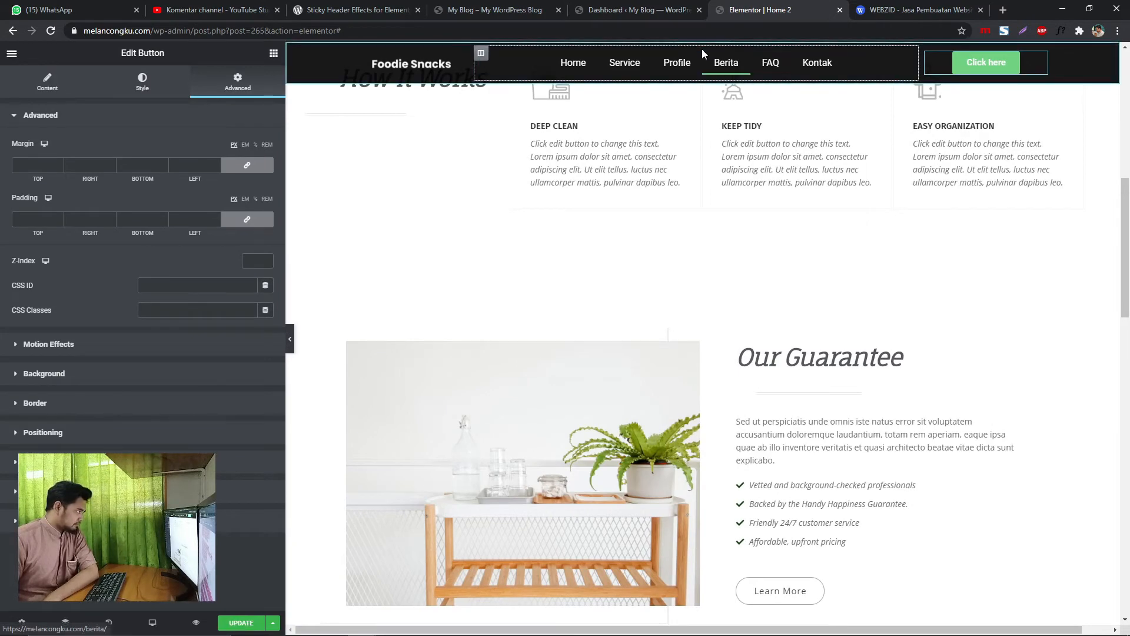
scroll(703, 53, up, 10)
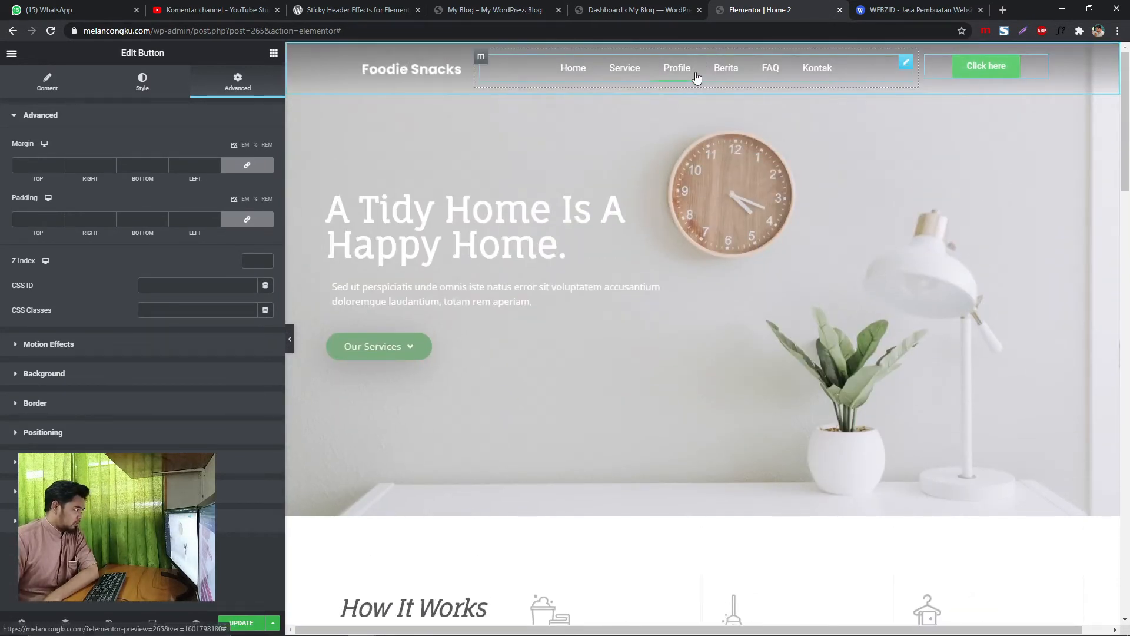
click(698, 69)
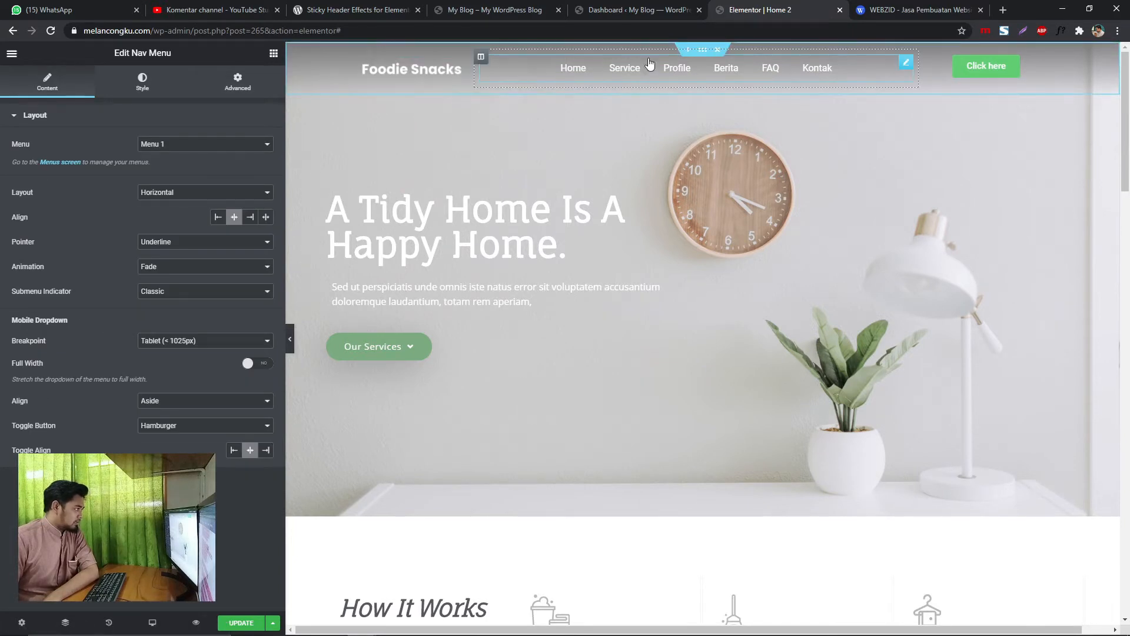
click(703, 49)
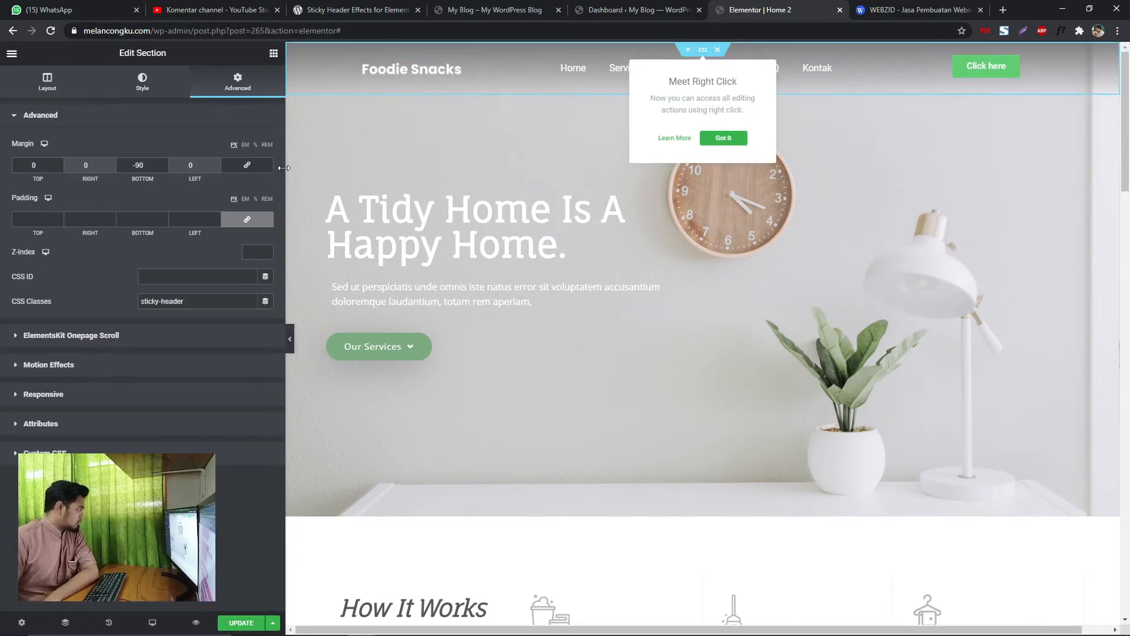
drag(287, 165, 181, 167)
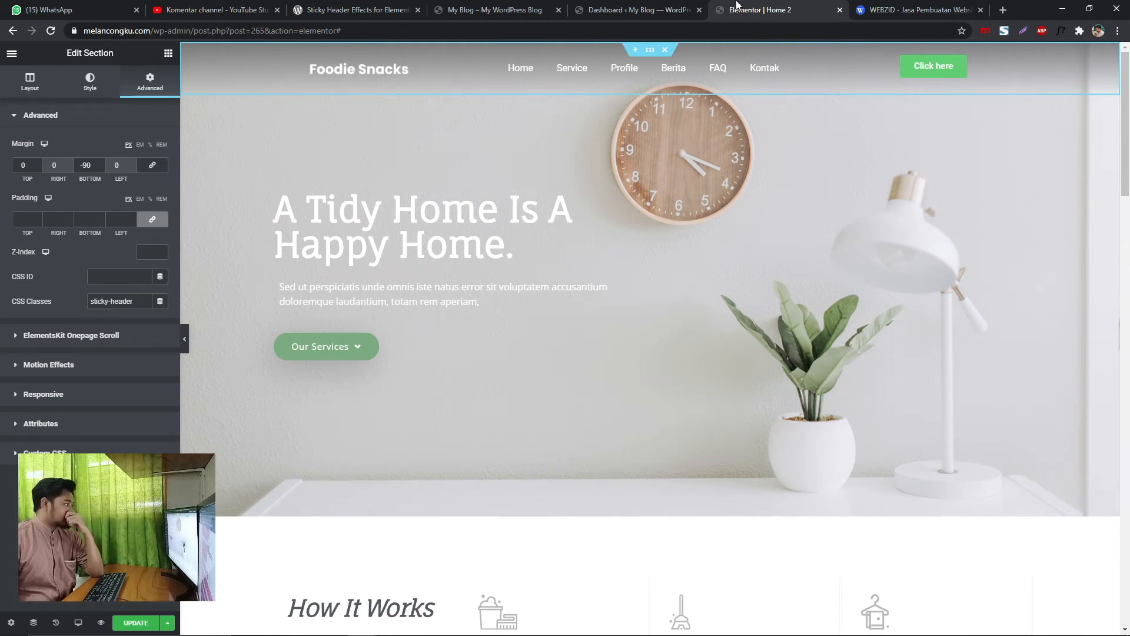
Switch to the WordPress dashboard and activate the installed plugin Elementor - Header, Footer & Blocks.
click(639, 10)
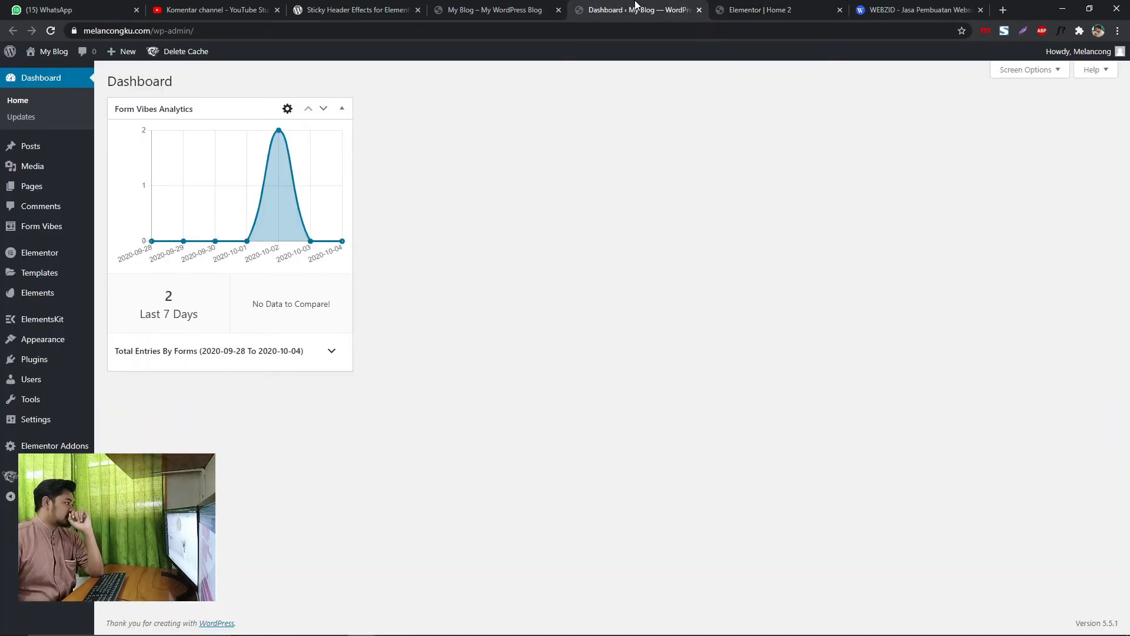
click(39, 360)
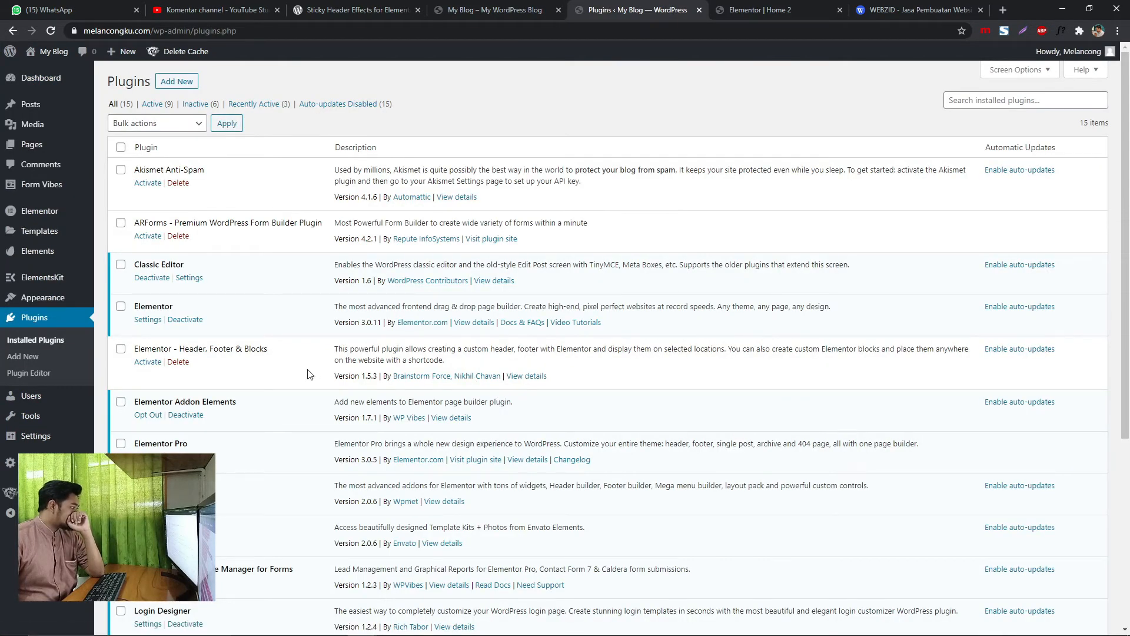
scroll(302, 378, down, 1)
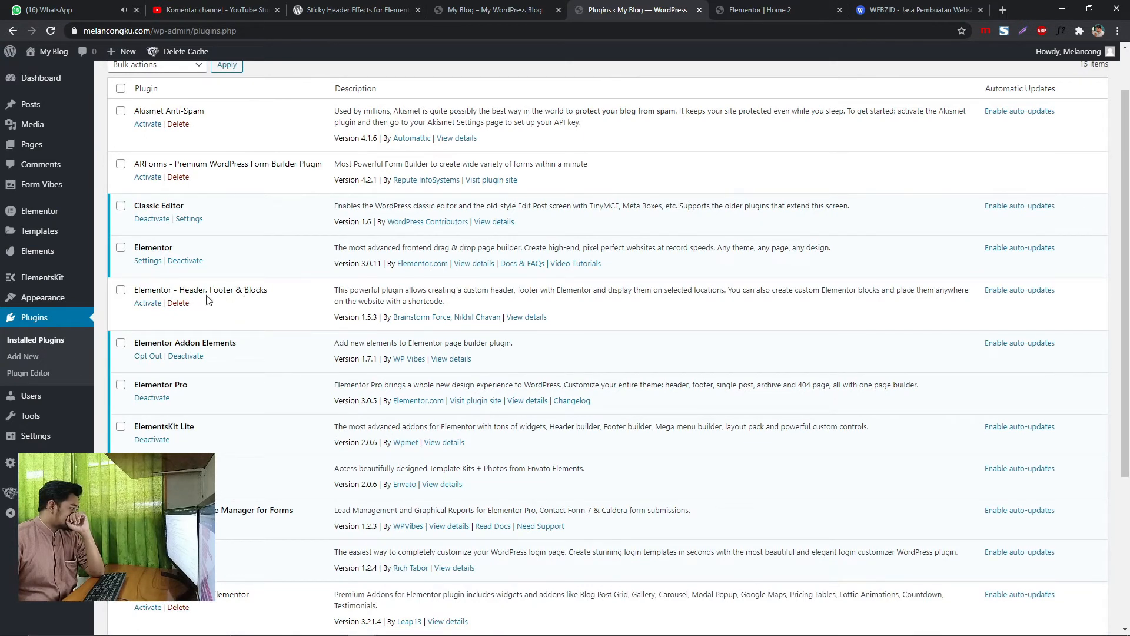
click(149, 304)
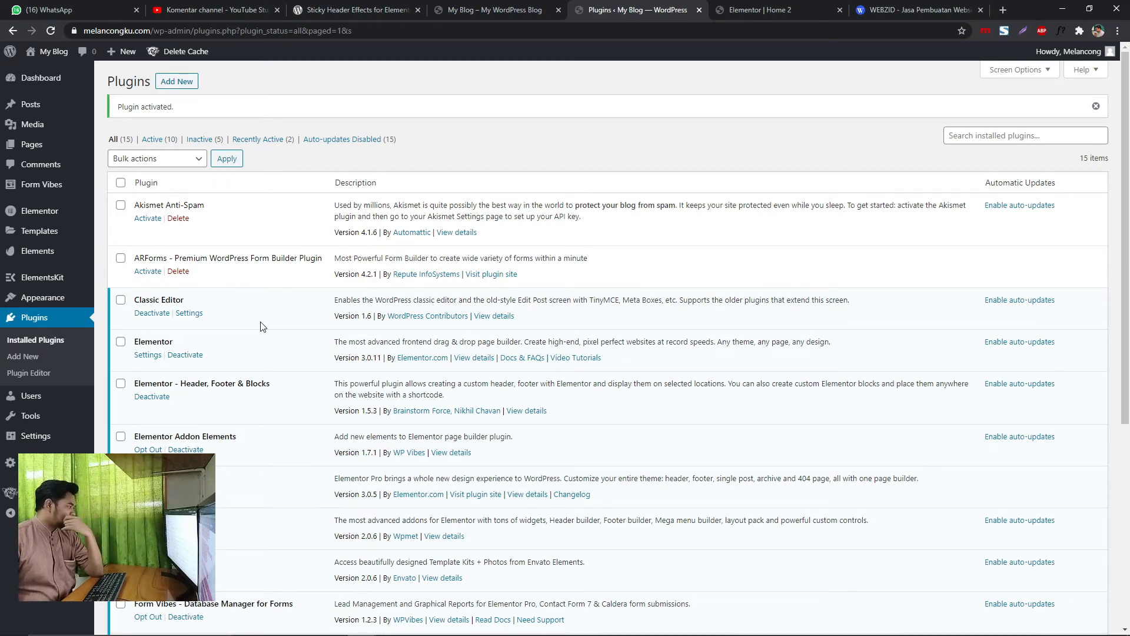
Search the installed plugins for header, then open the page for adding new plugins.
scroll(262, 327, down, 2)
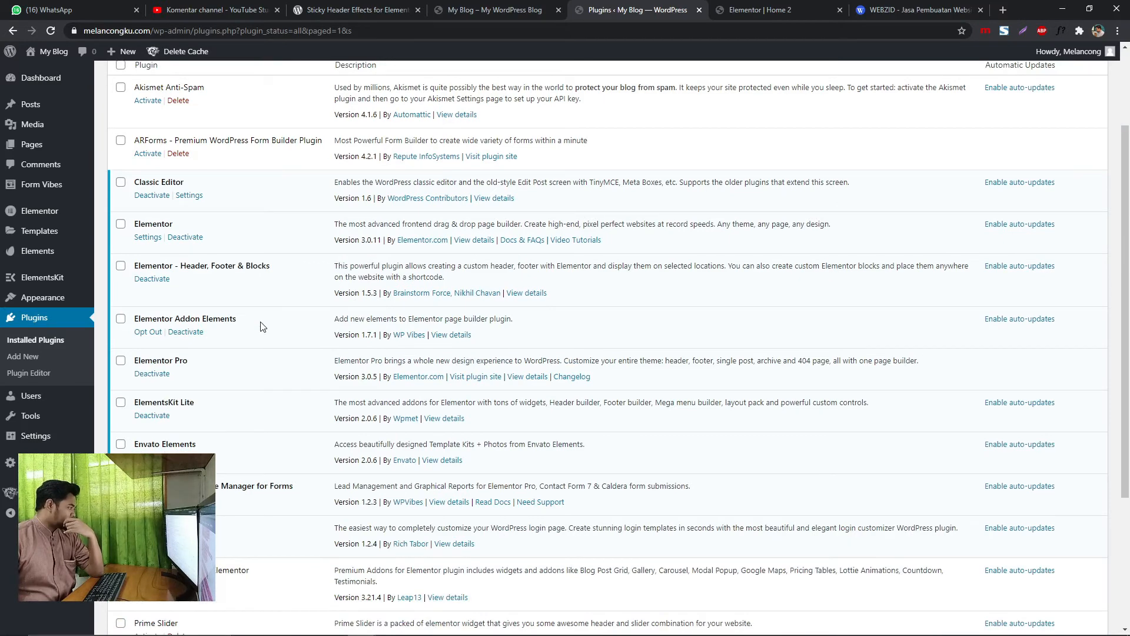
scroll(550, 265, up, 2)
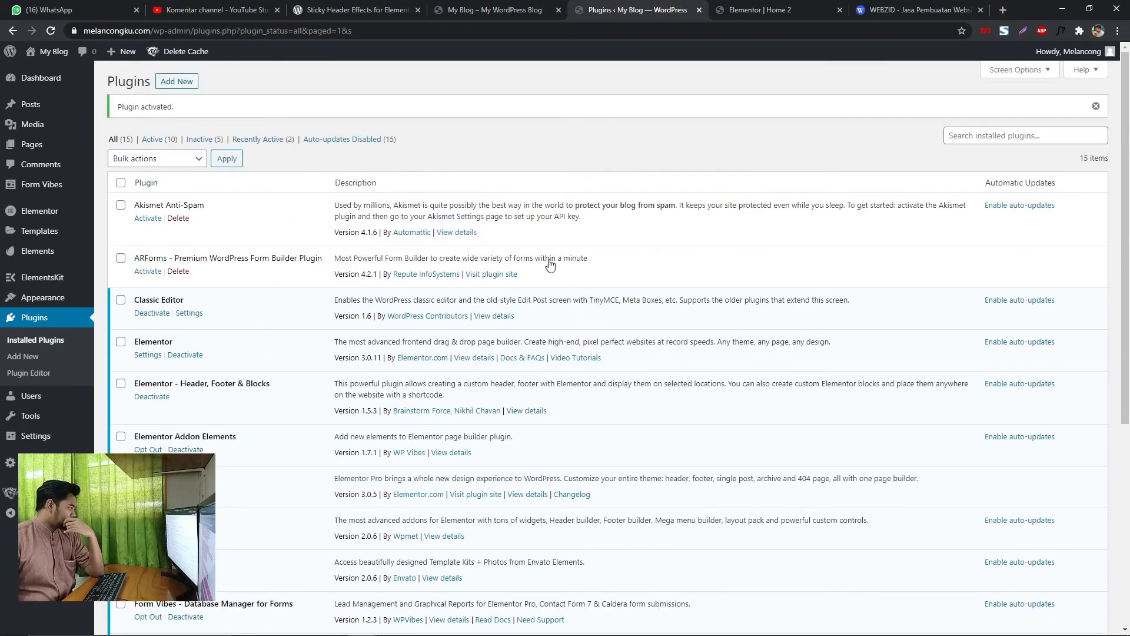
click(996, 130)
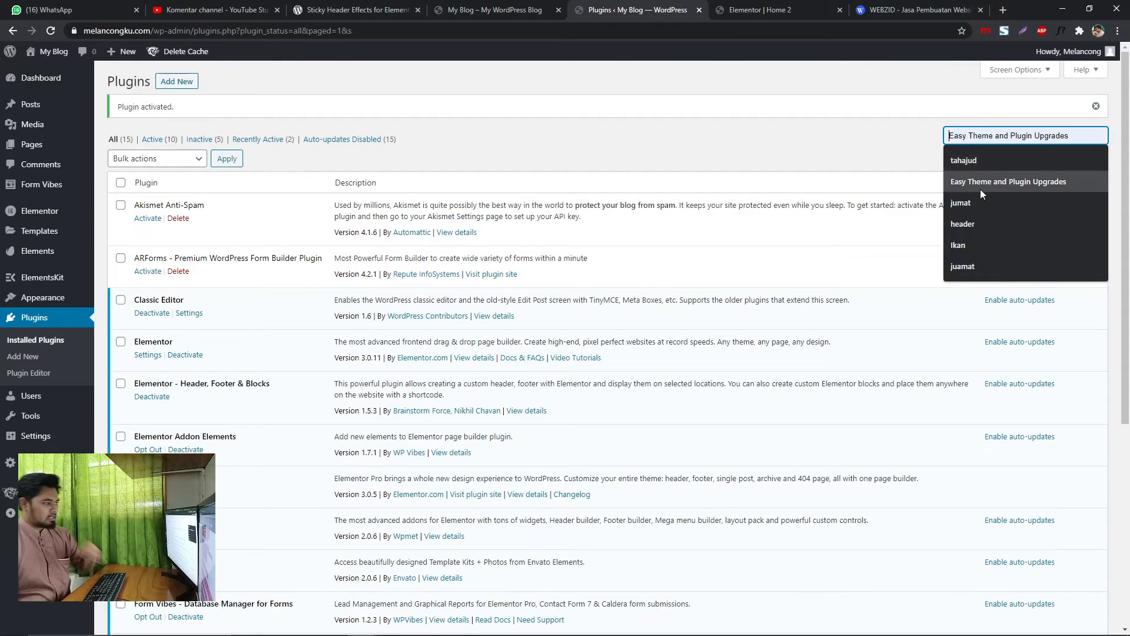
click(976, 222)
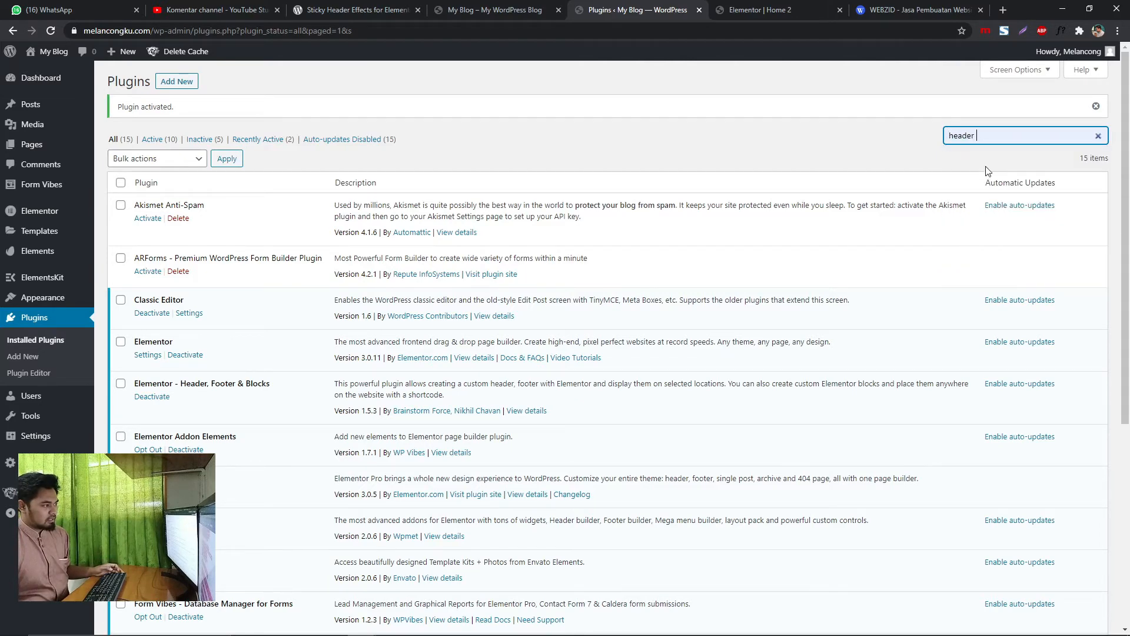
key(BackSpace)
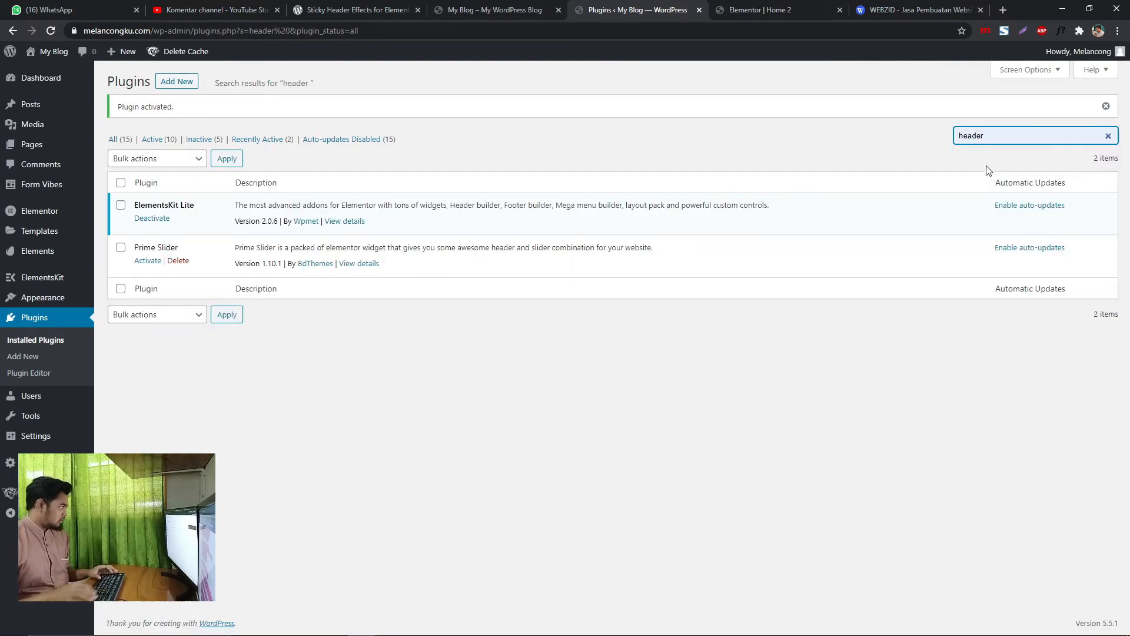
click(187, 87)
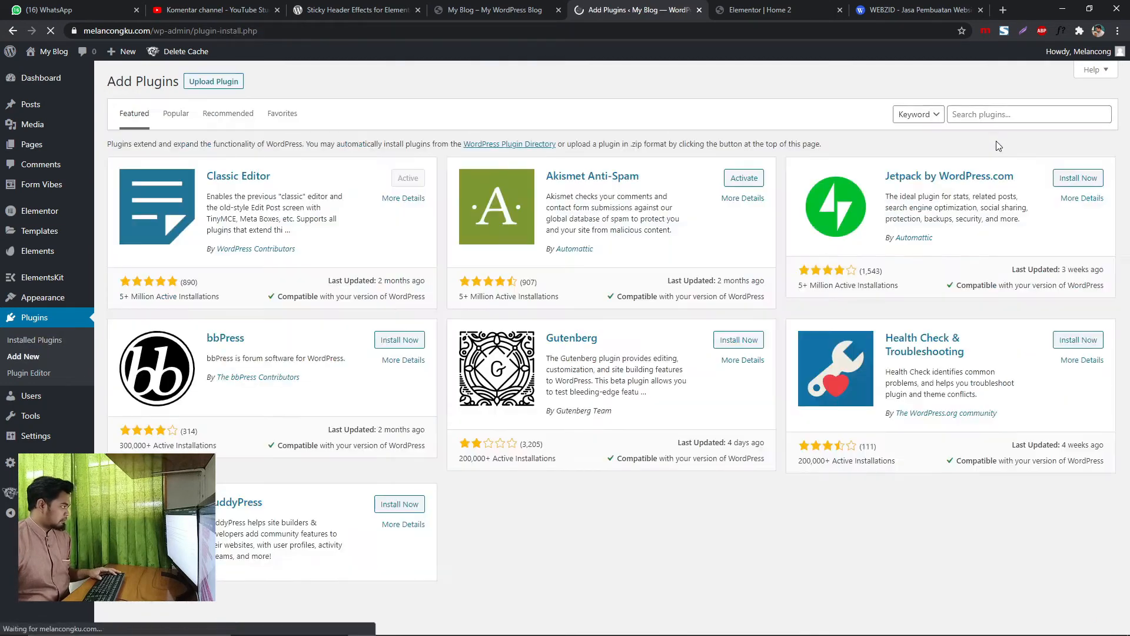
click(980, 117)
click(979, 186)
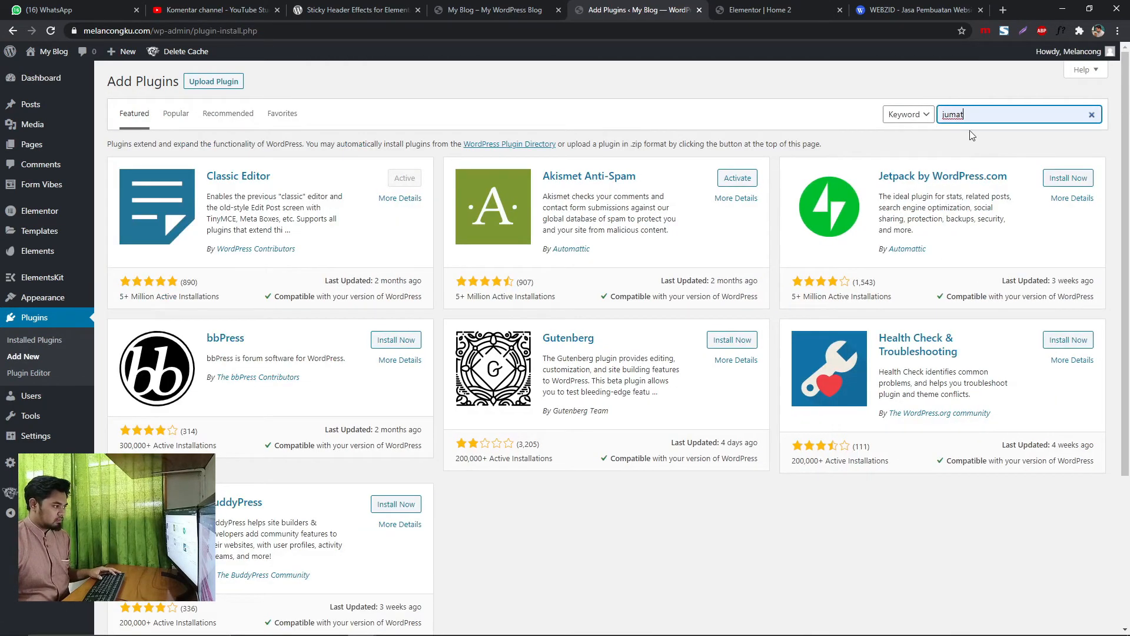
drag(969, 117, 937, 119)
key(BackSpace)
click(996, 113)
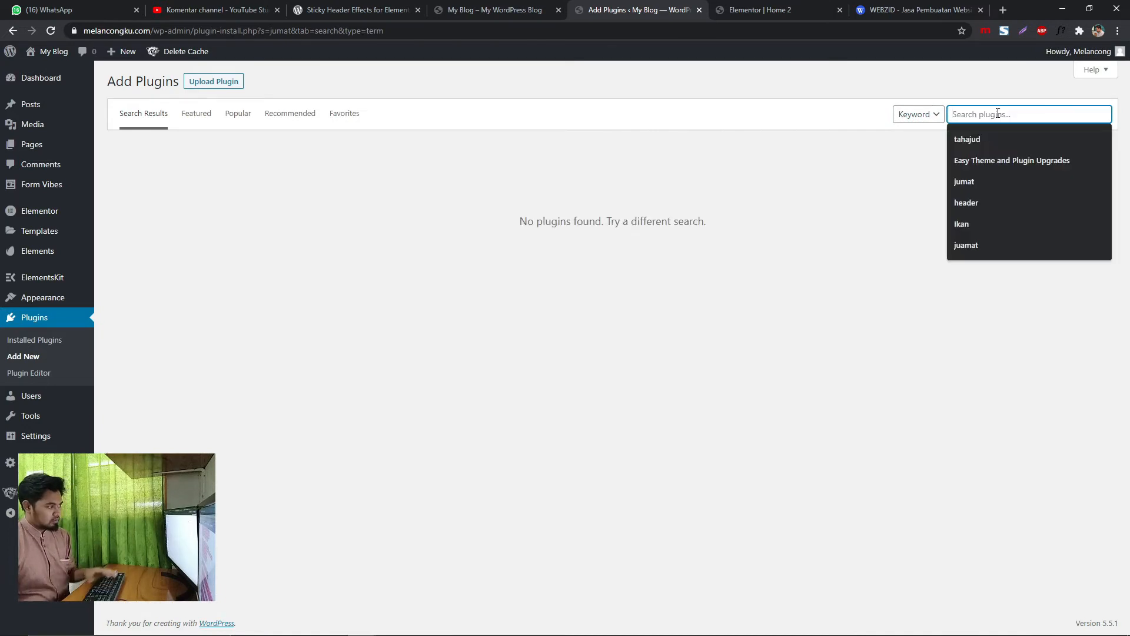
click(993, 186)
Search the new plugins for header and install Sticky Header Effects for Elementor.
click(967, 118)
click(975, 203)
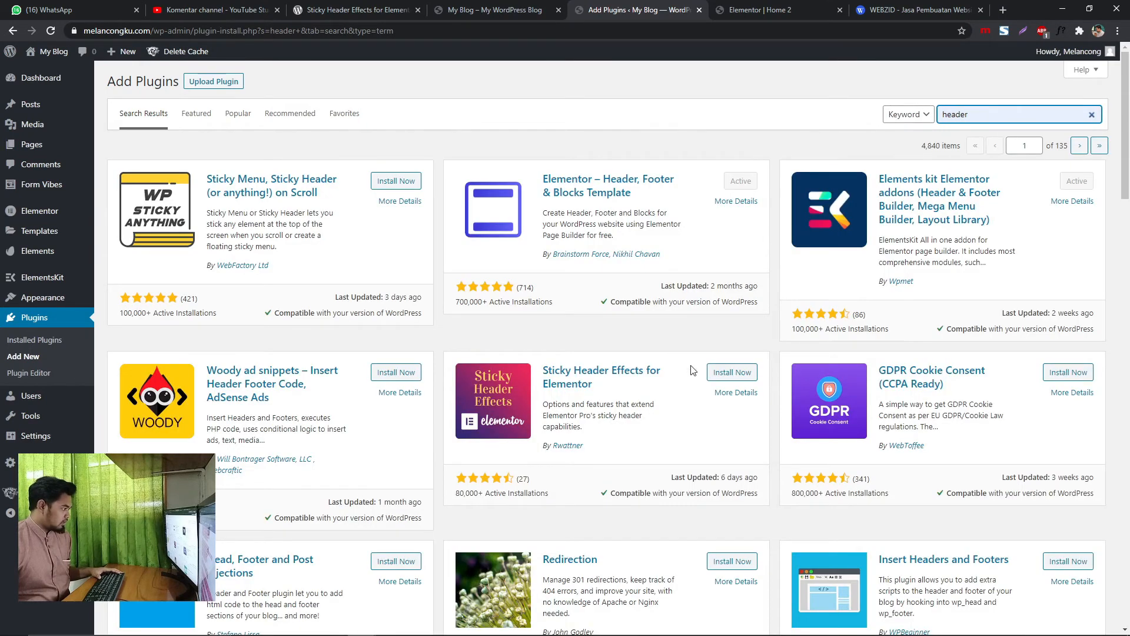
click(733, 377)
scroll(702, 371, down, 1)
scroll(703, 371, down, 2)
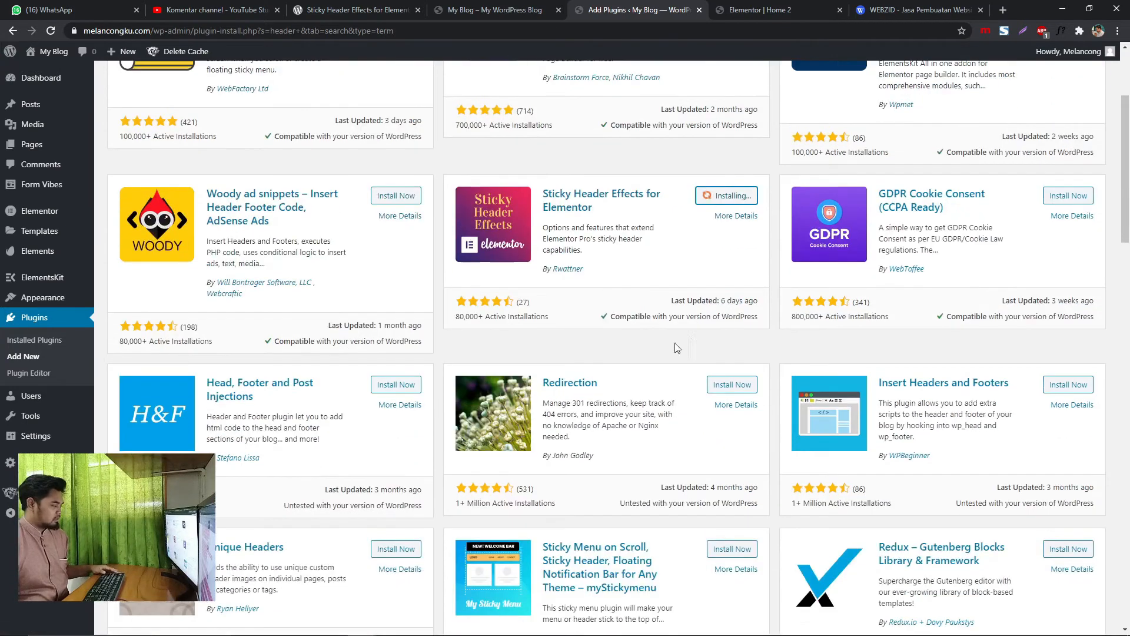
Look at the details of Sticky Header Effects for Elementor, close them and activate the plugin.
click(745, 216)
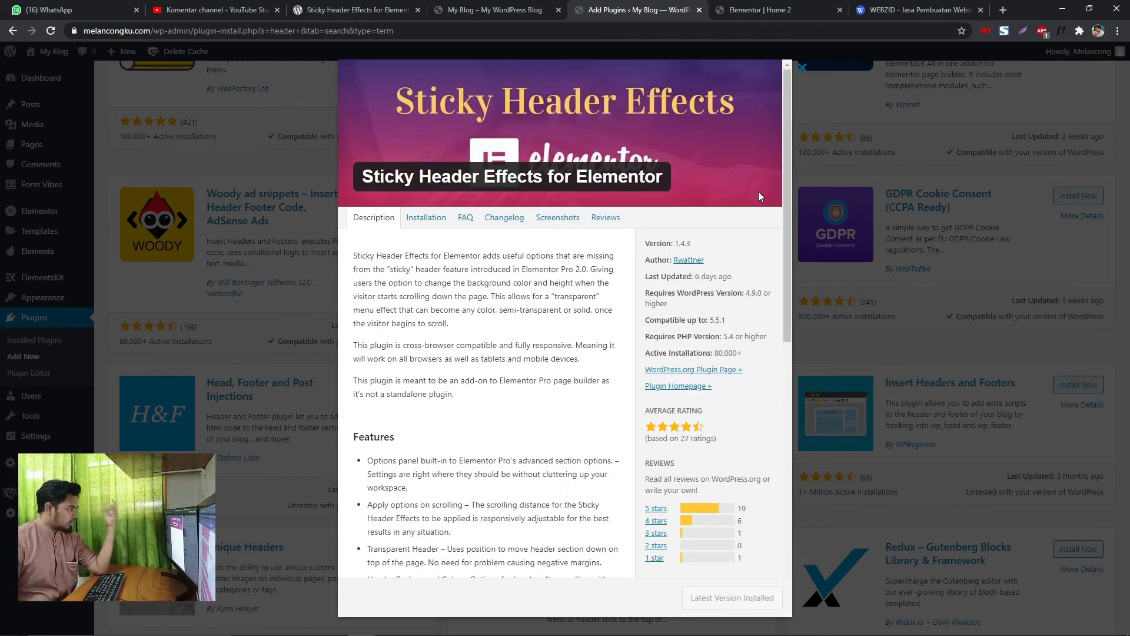
click(803, 67)
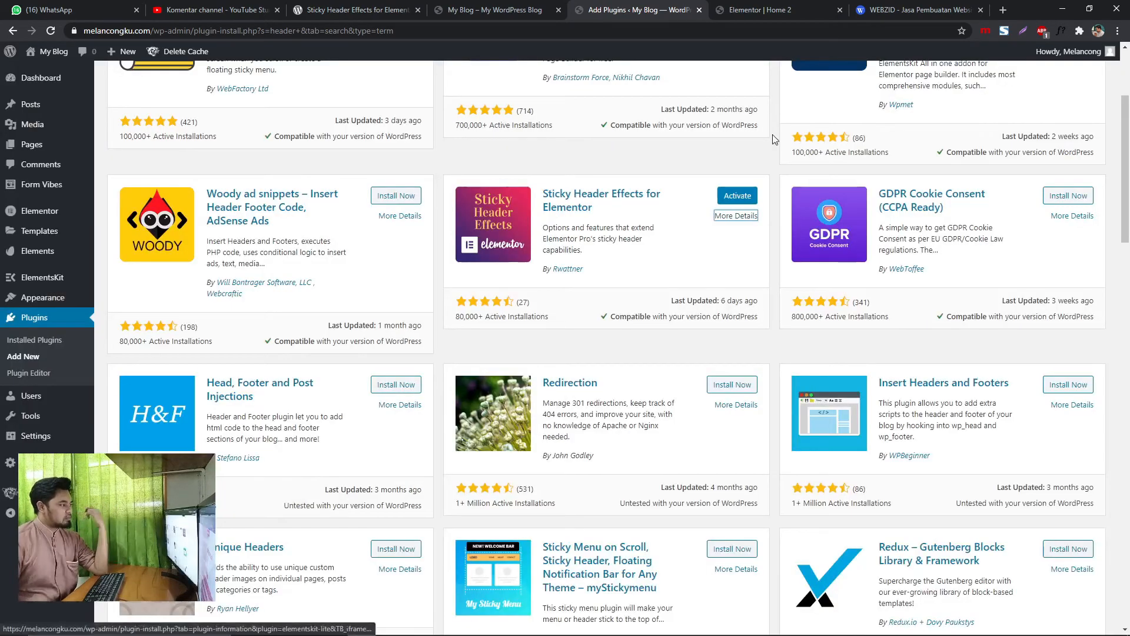
click(736, 200)
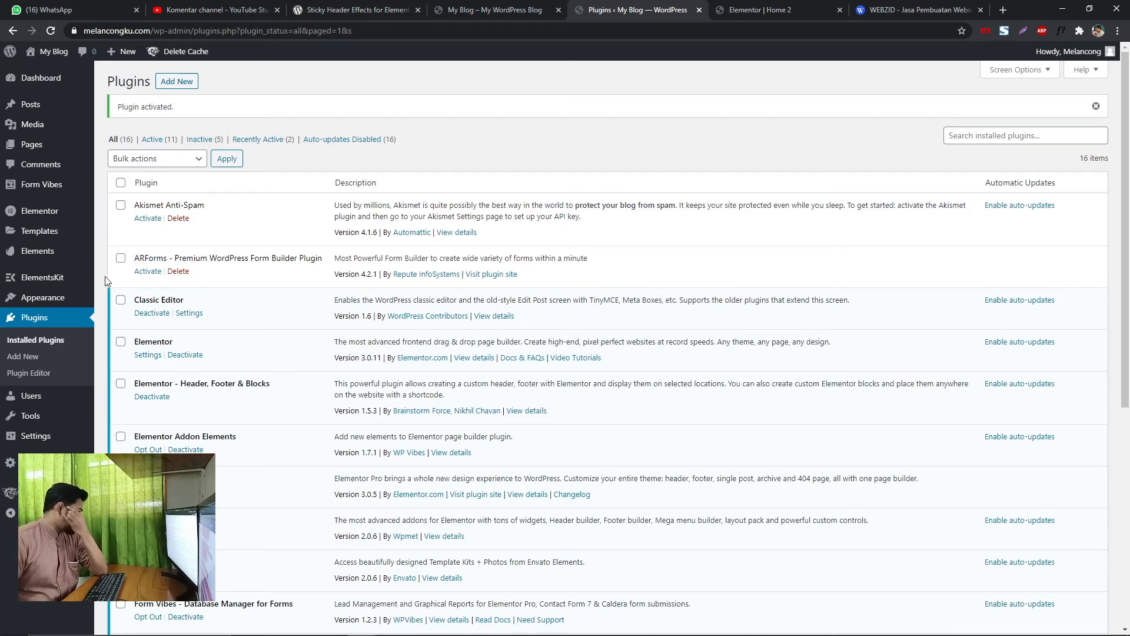
Deactivate the Elementor Pro plugin in the installed plugins list.
scroll(268, 332, down, 2)
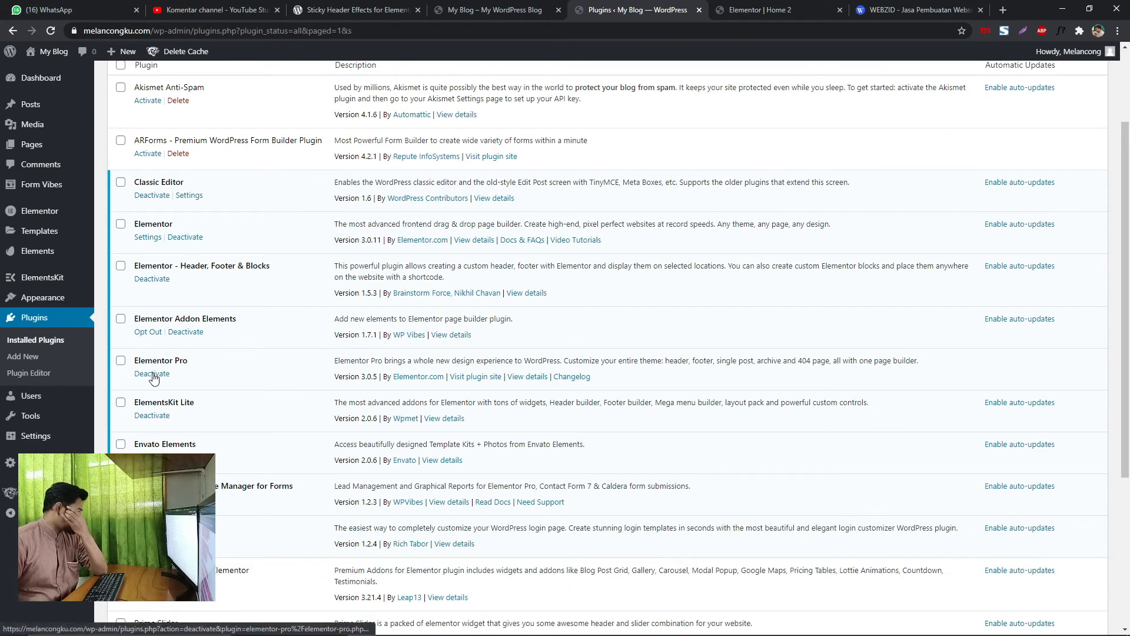
click(156, 376)
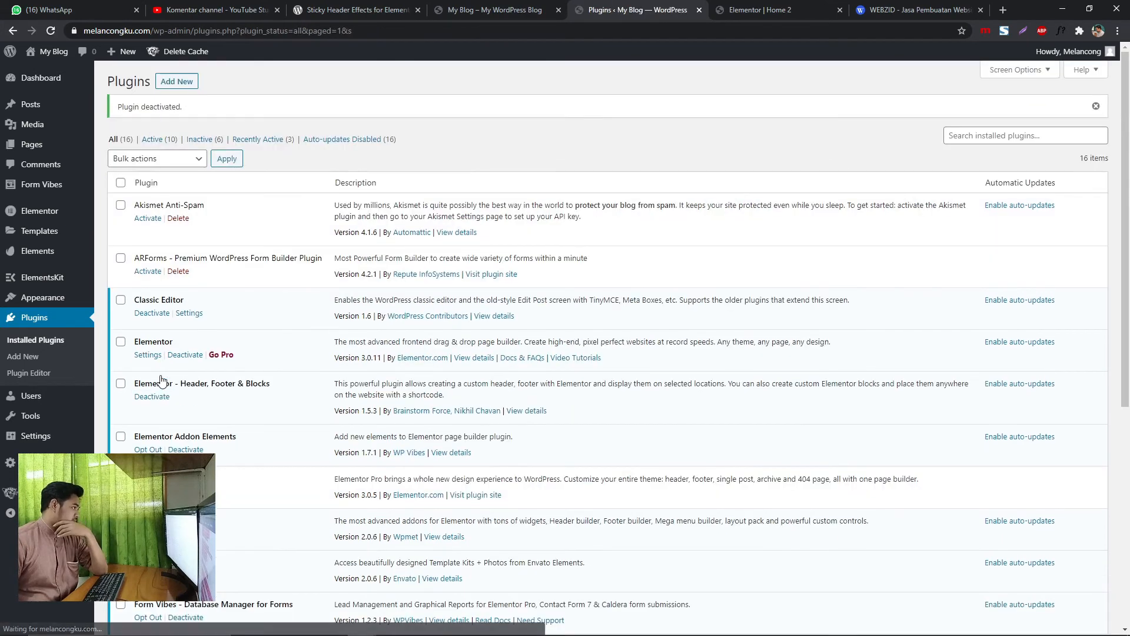
scroll(162, 379, down, 1)
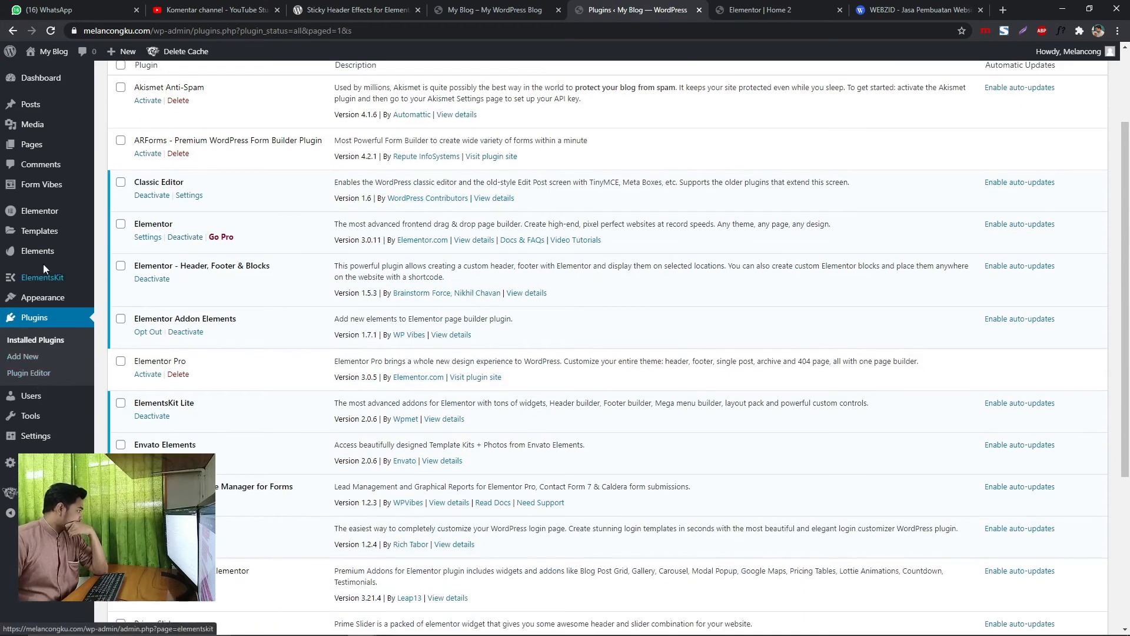
Open the list of Header Footer & Blocks templates.
mouse_move(52, 301)
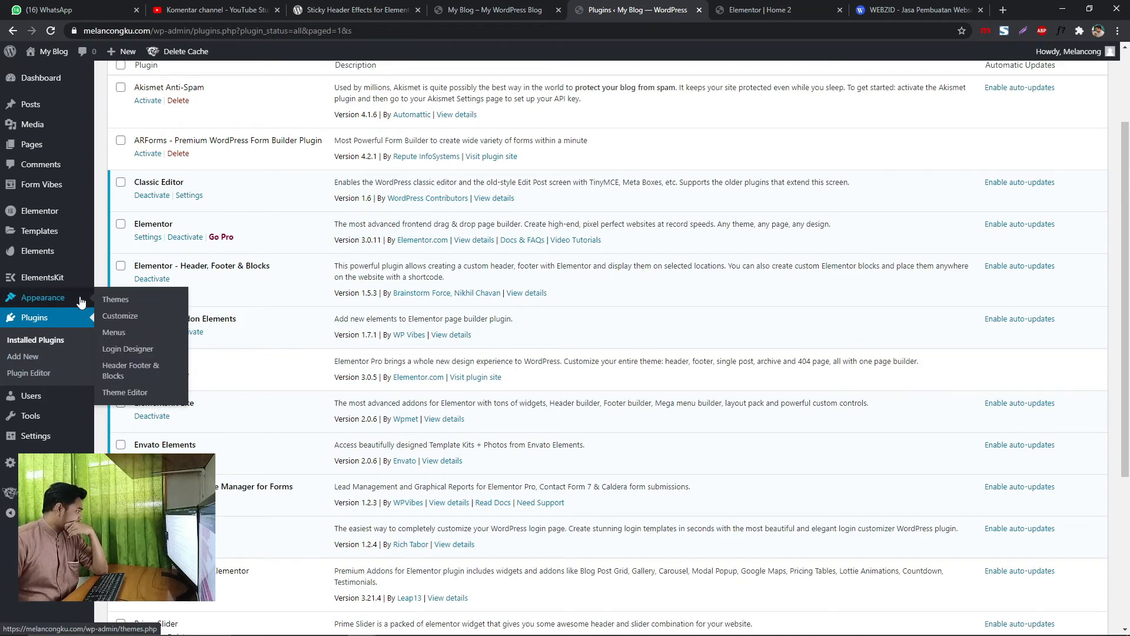
scroll(92, 307, down, 4)
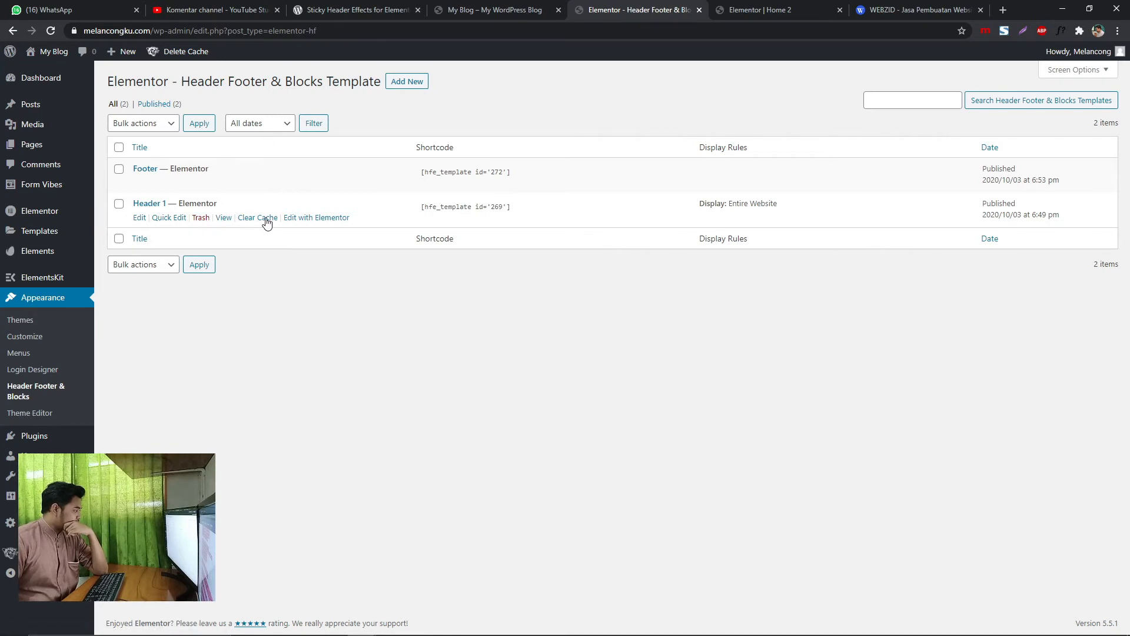
Check how the header on the live home page behaves while scrolling.
key(ctrl+Tab)
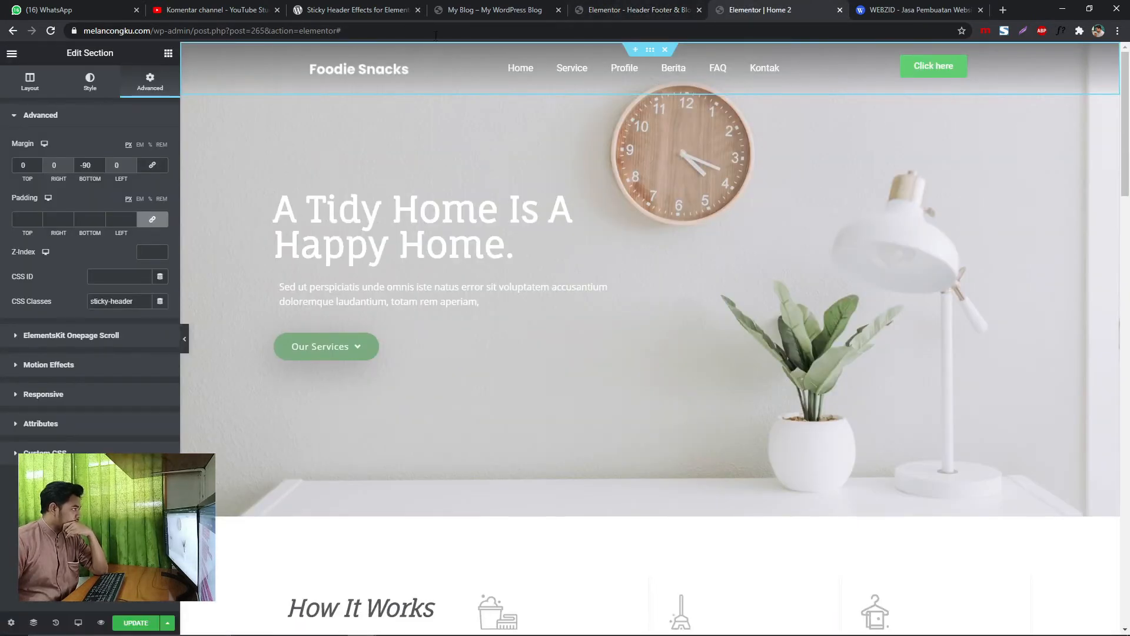
click(498, 10)
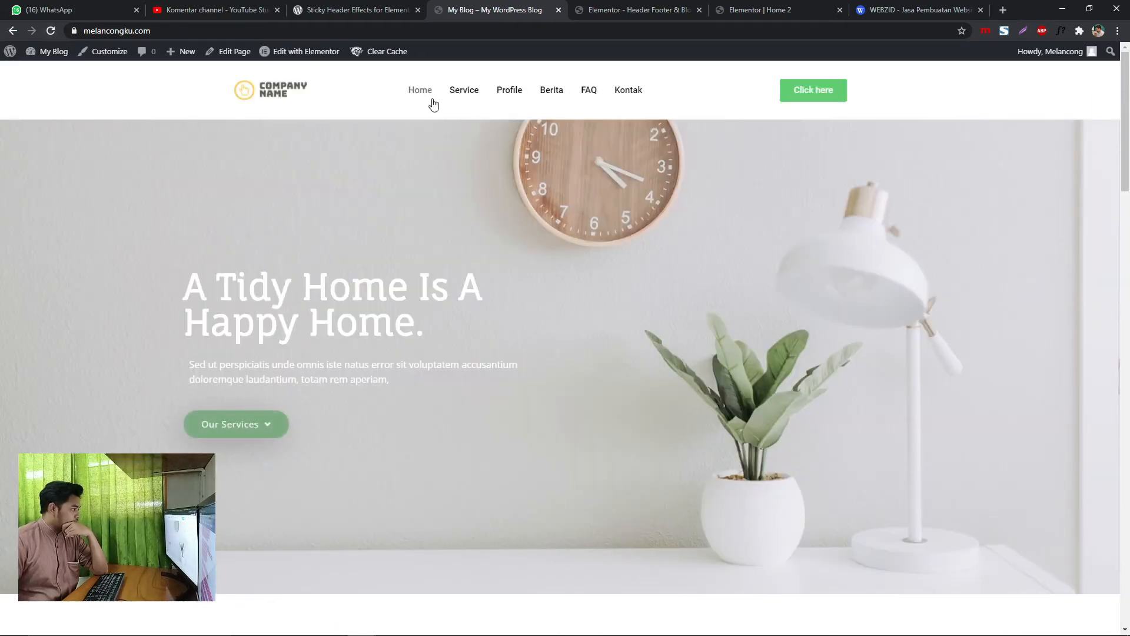
scroll(514, 135, down, 3)
scroll(518, 143, up, 3)
scroll(518, 146, down, 2)
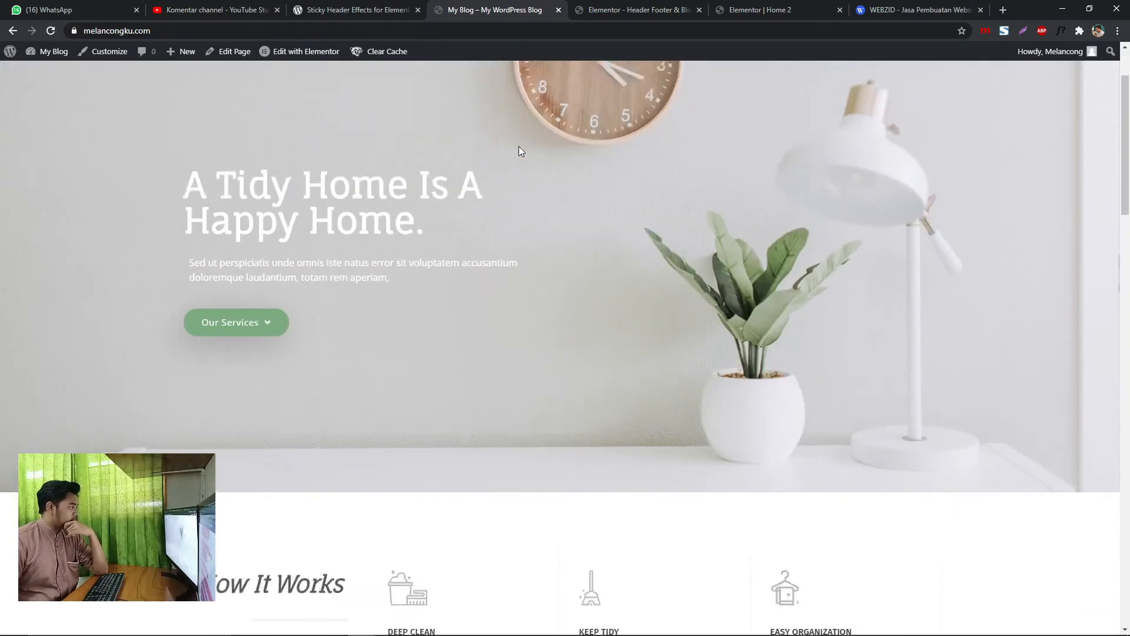
scroll(519, 147, up, 2)
click(733, 10)
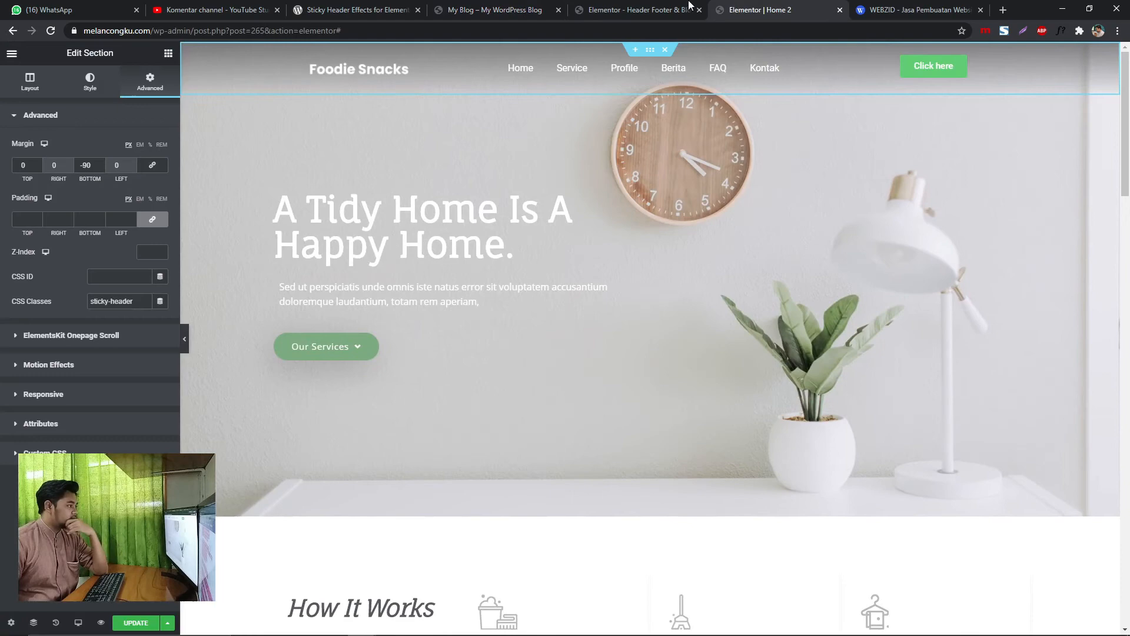
Open the Header 1 template from the header templates list in the Elementor editor and reload the editor.
click(637, 7)
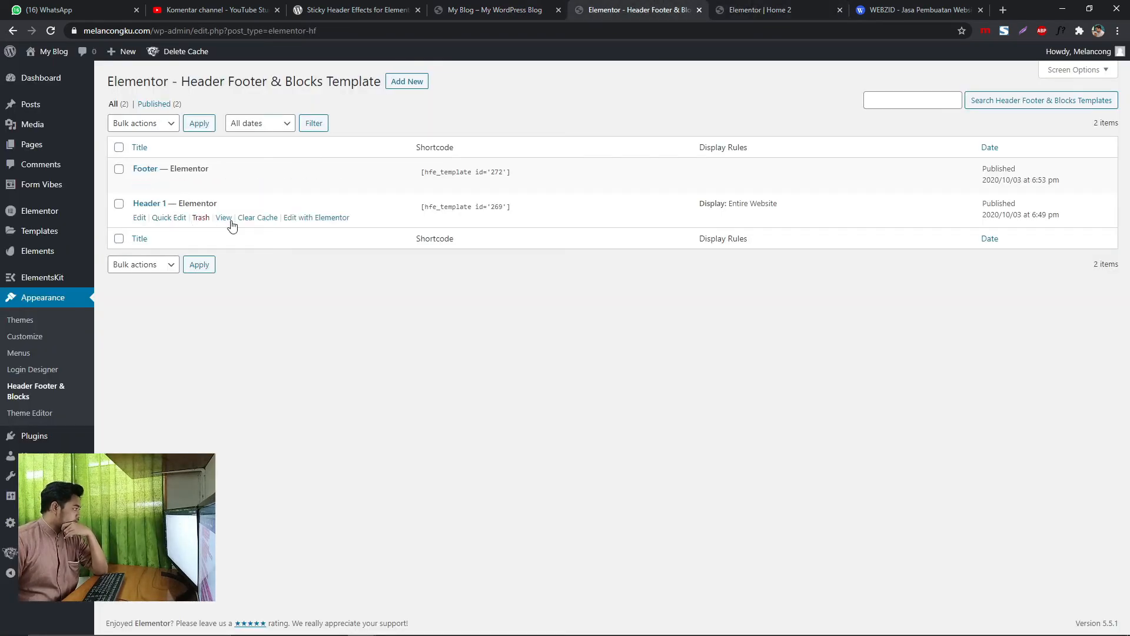
click(319, 218)
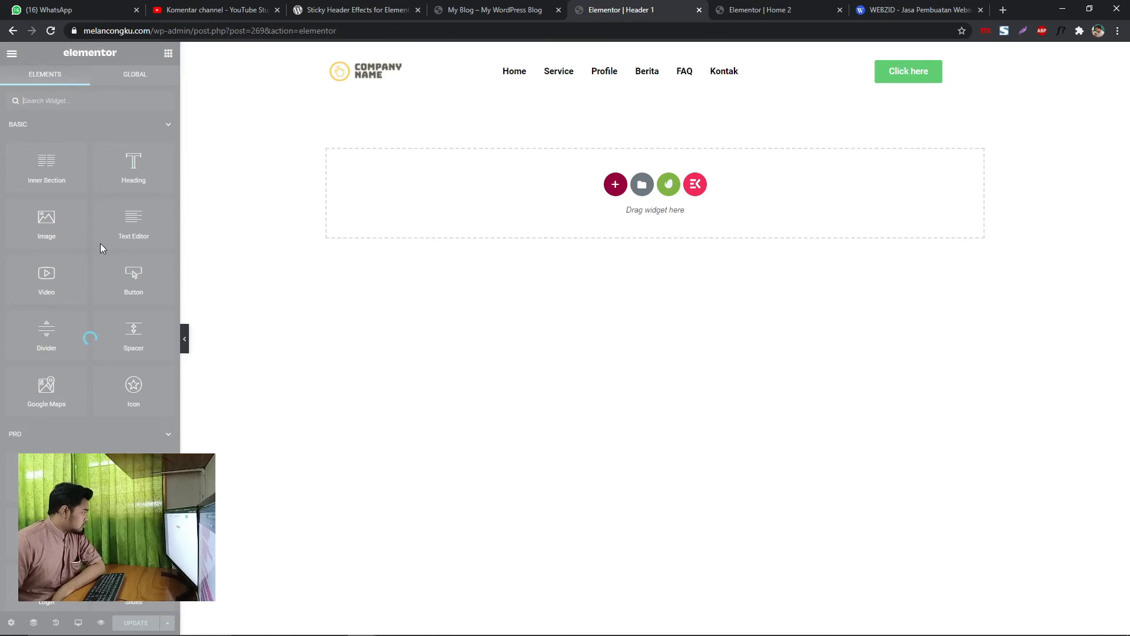
click(51, 32)
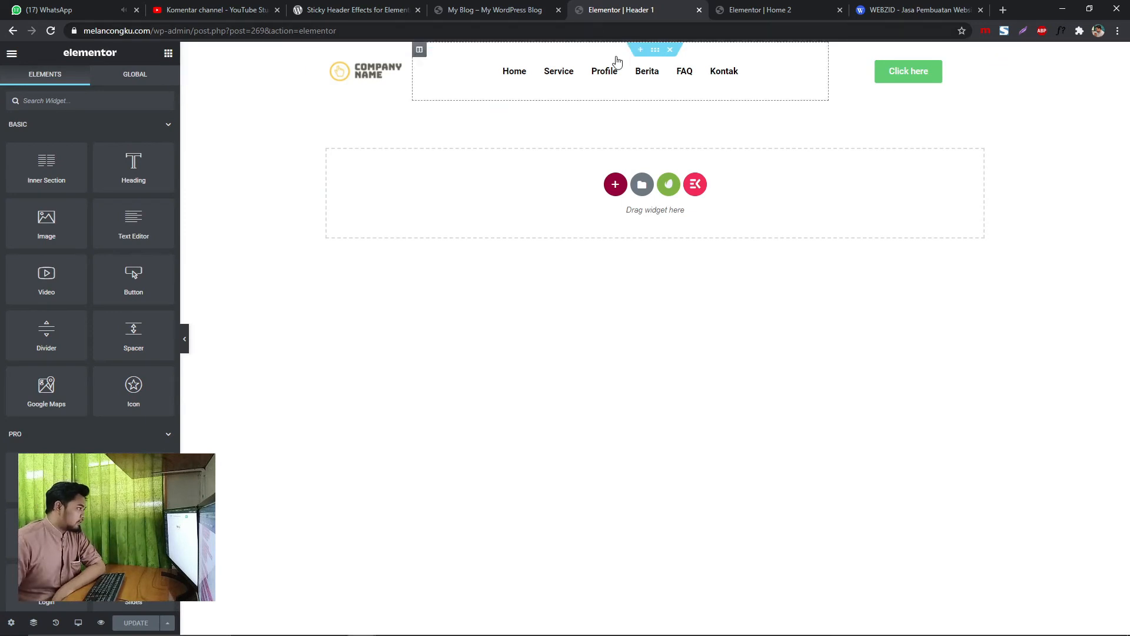
Enable Sticky Header Effects for the header section and turn on its Transparent Header option.
click(655, 50)
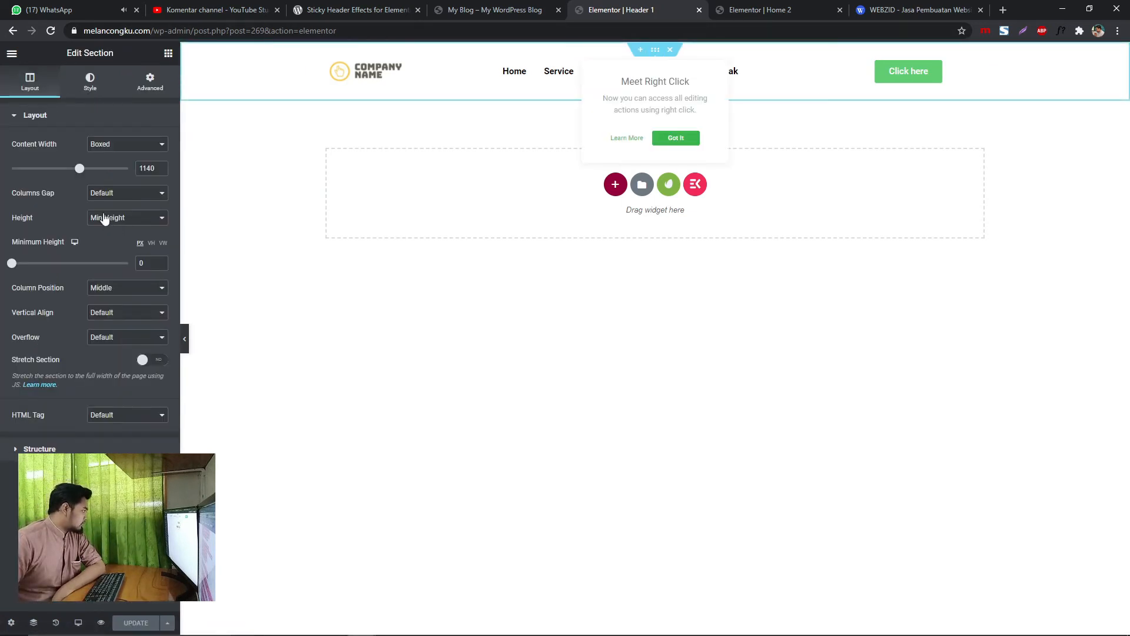
click(152, 86)
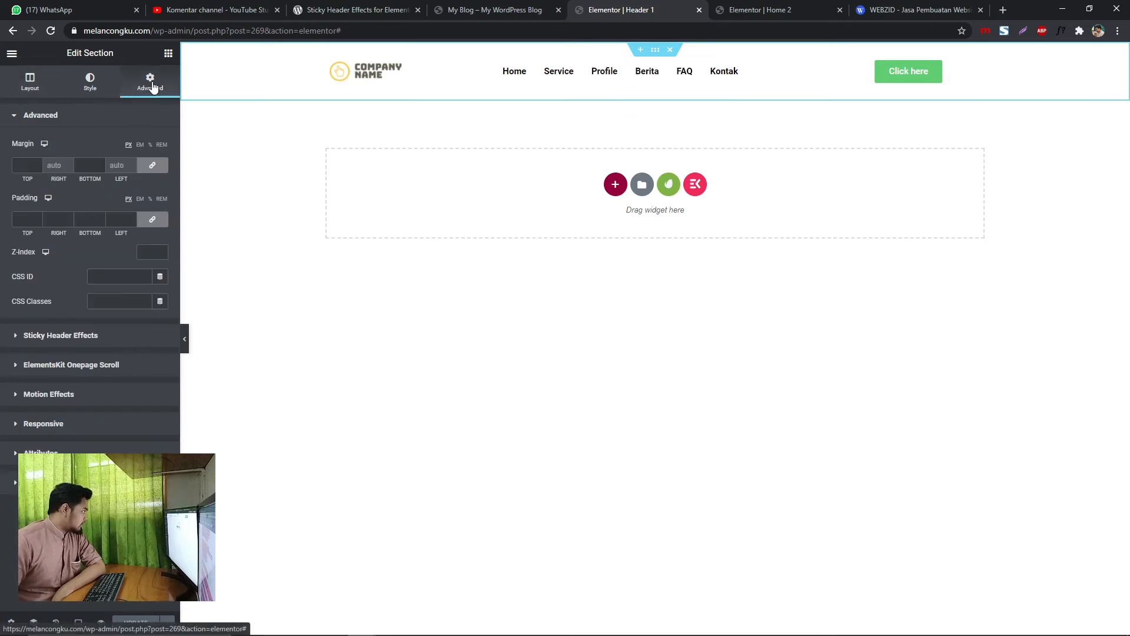
click(101, 336)
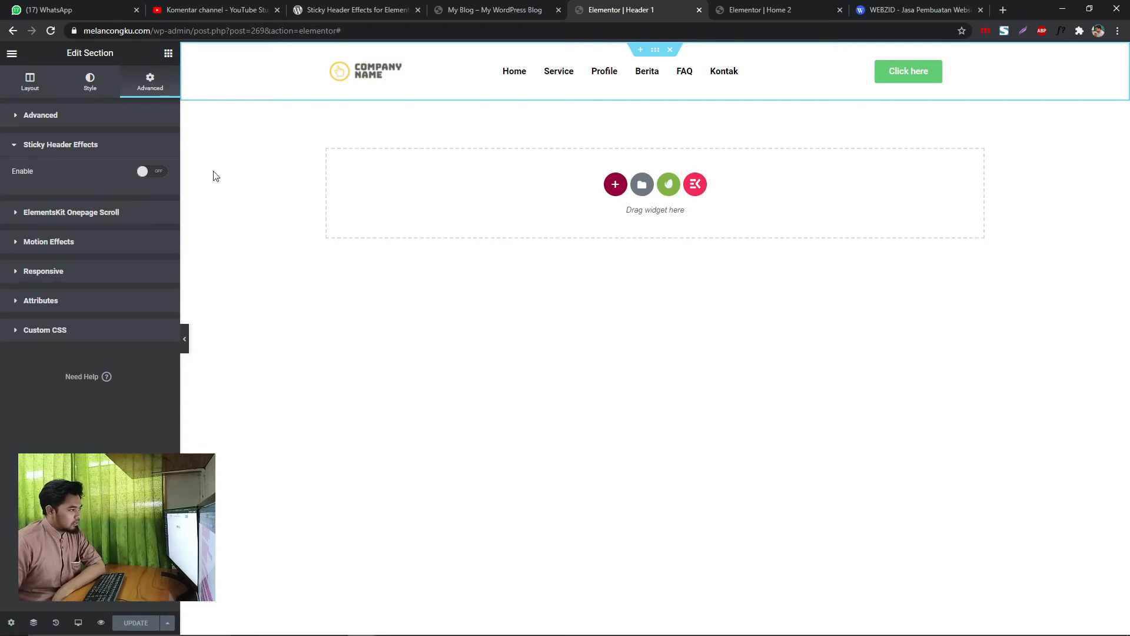
click(163, 172)
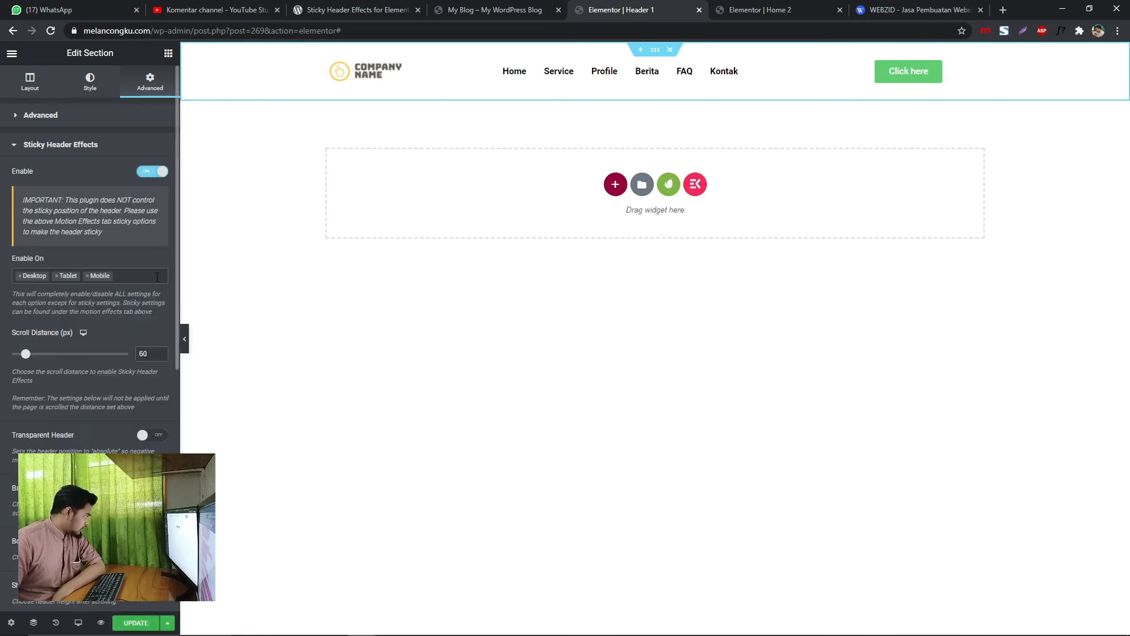
scroll(125, 355, down, 2)
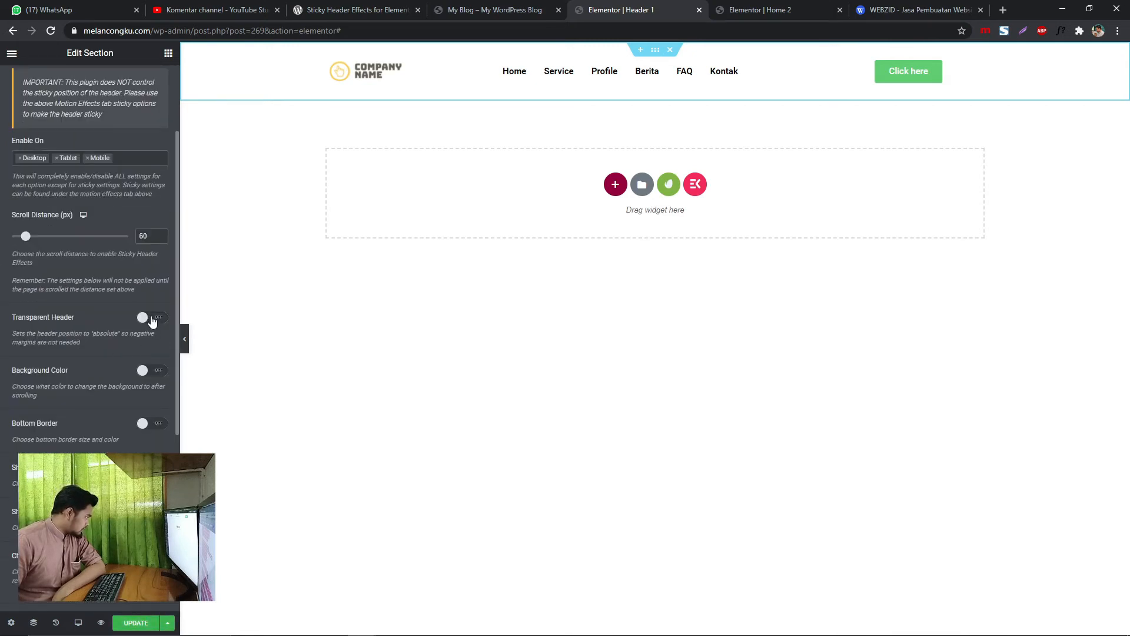
click(152, 318)
scroll(100, 405, down, 1)
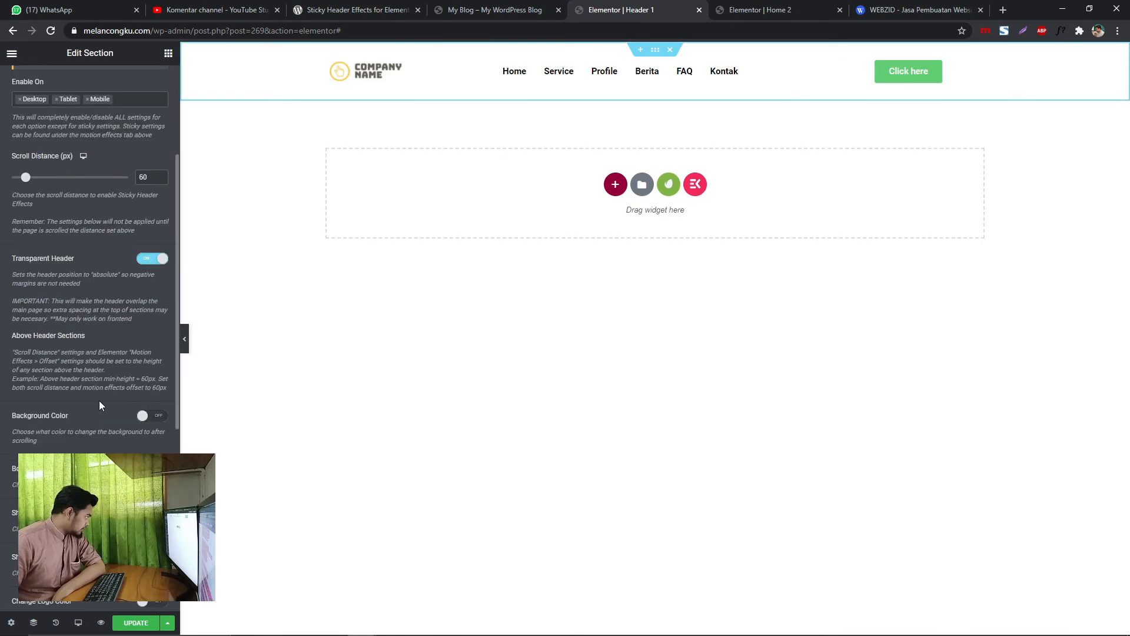
Turn on Shrink Header and Shrink Logo in the section's sticky header effects.
scroll(119, 416, down, 1)
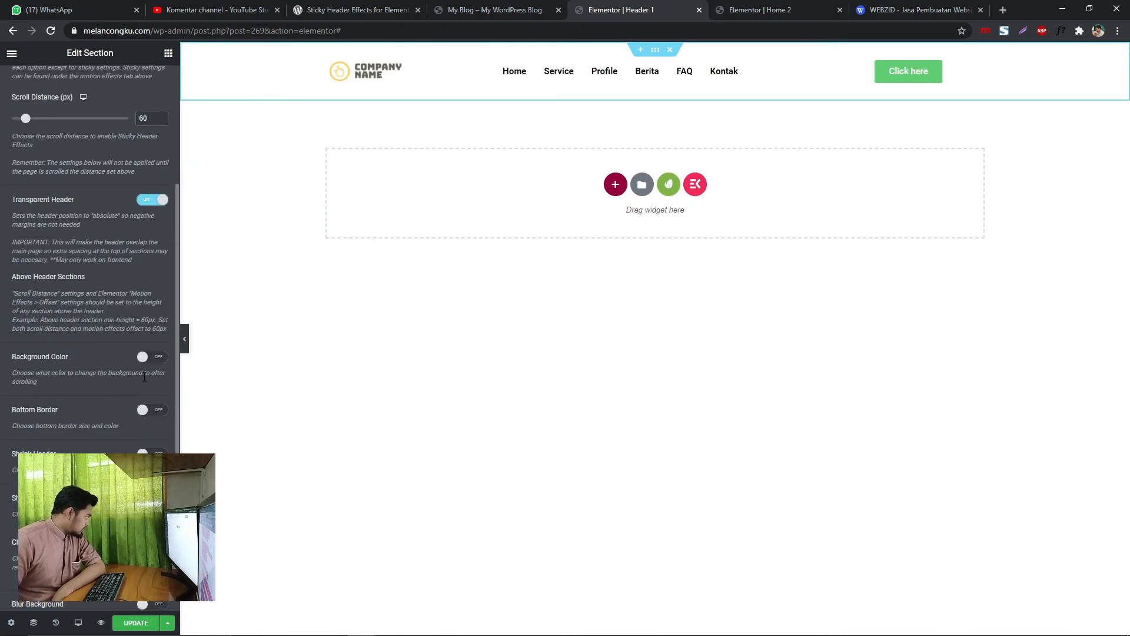
scroll(90, 330, down, 1)
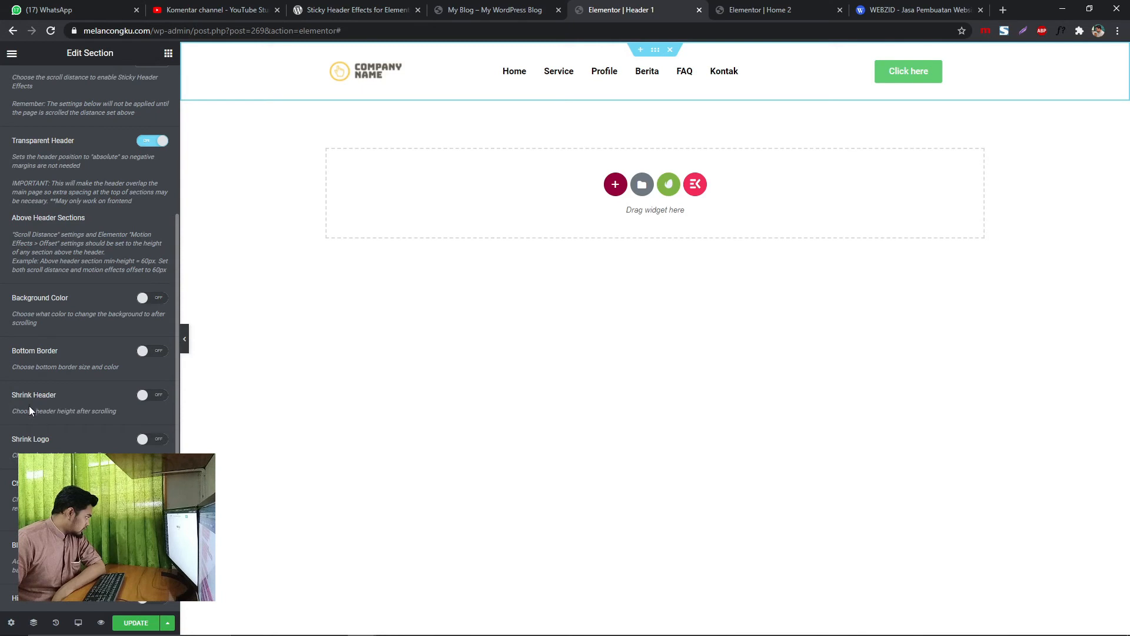
click(146, 396)
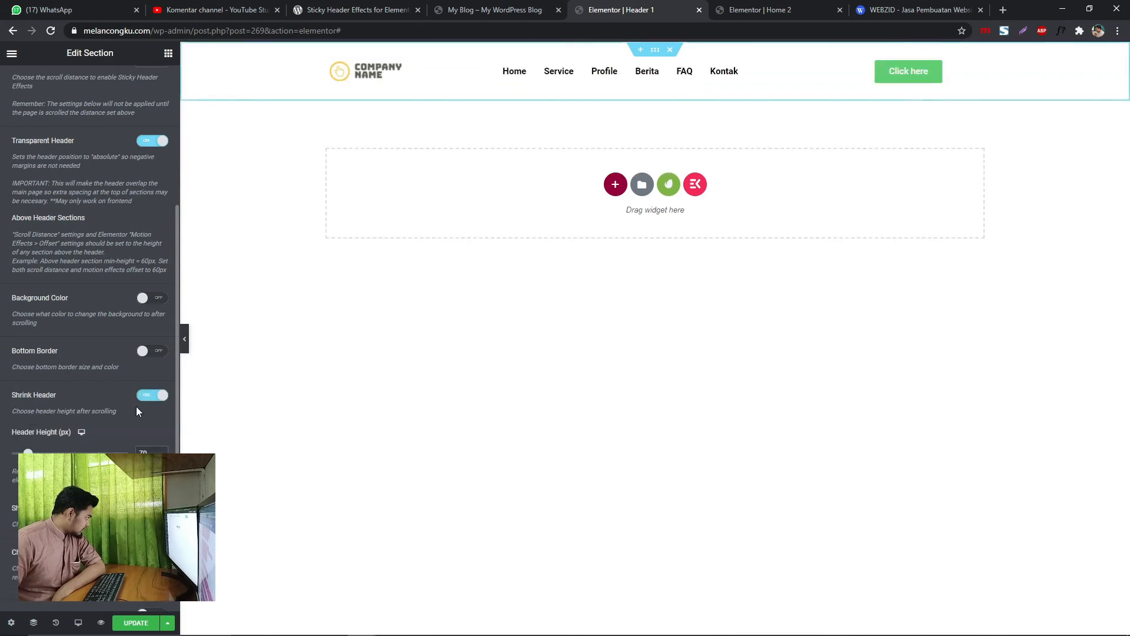
scroll(124, 412, down, 1)
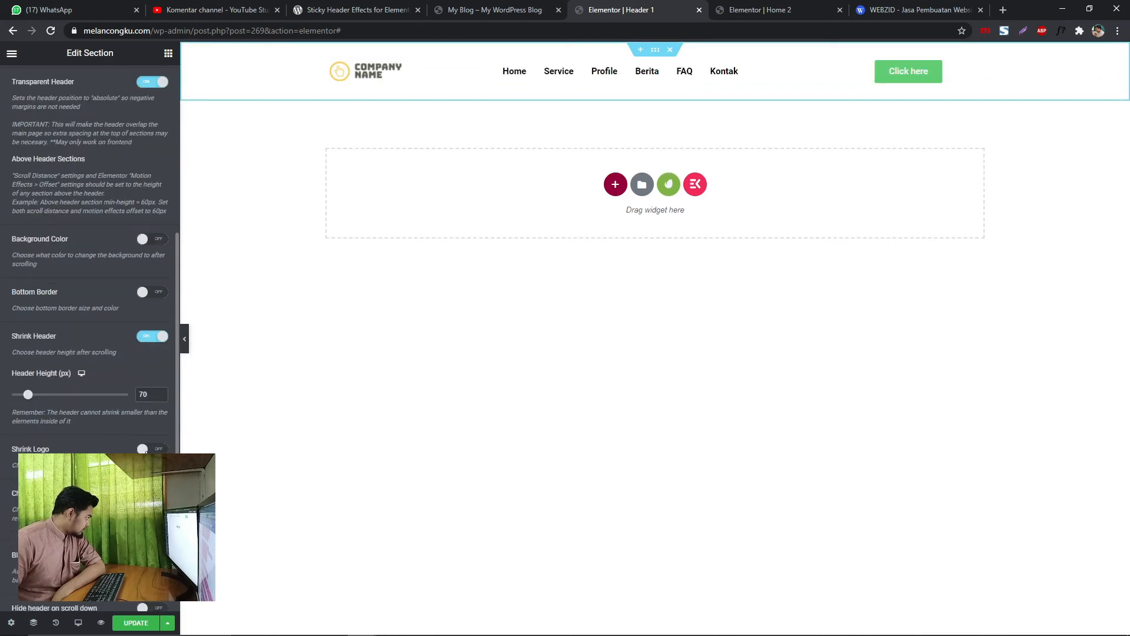
click(145, 451)
scroll(117, 412, down, 3)
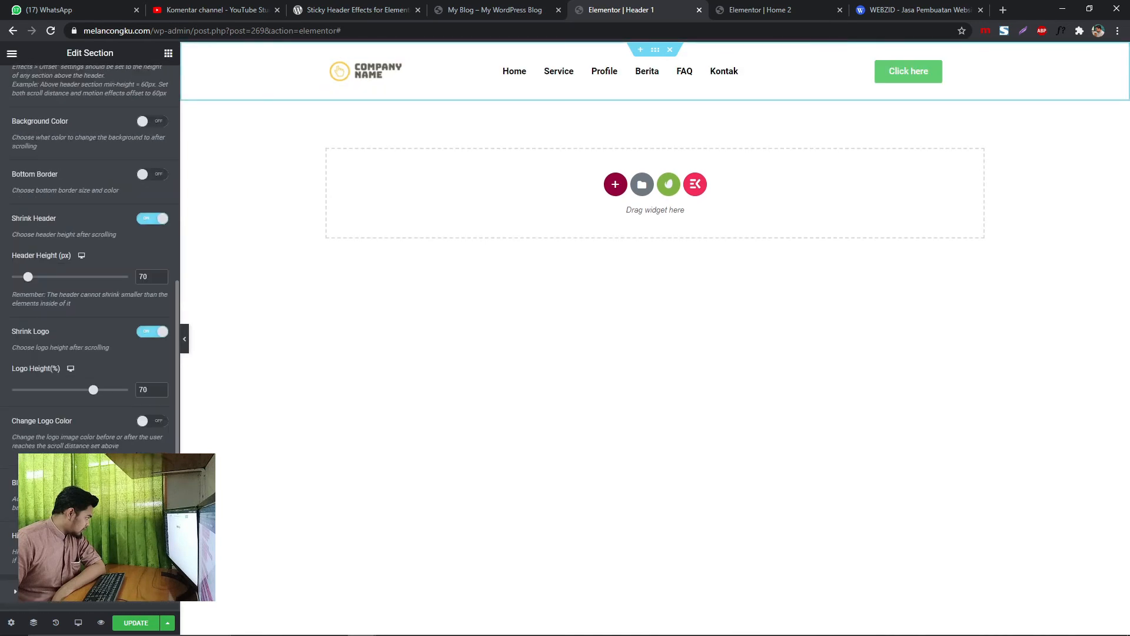
Turn on the background colour after scrolling for the header section and set it to a near-black brown.
scroll(116, 330, up, 1)
scroll(140, 196, up, 1)
click(154, 181)
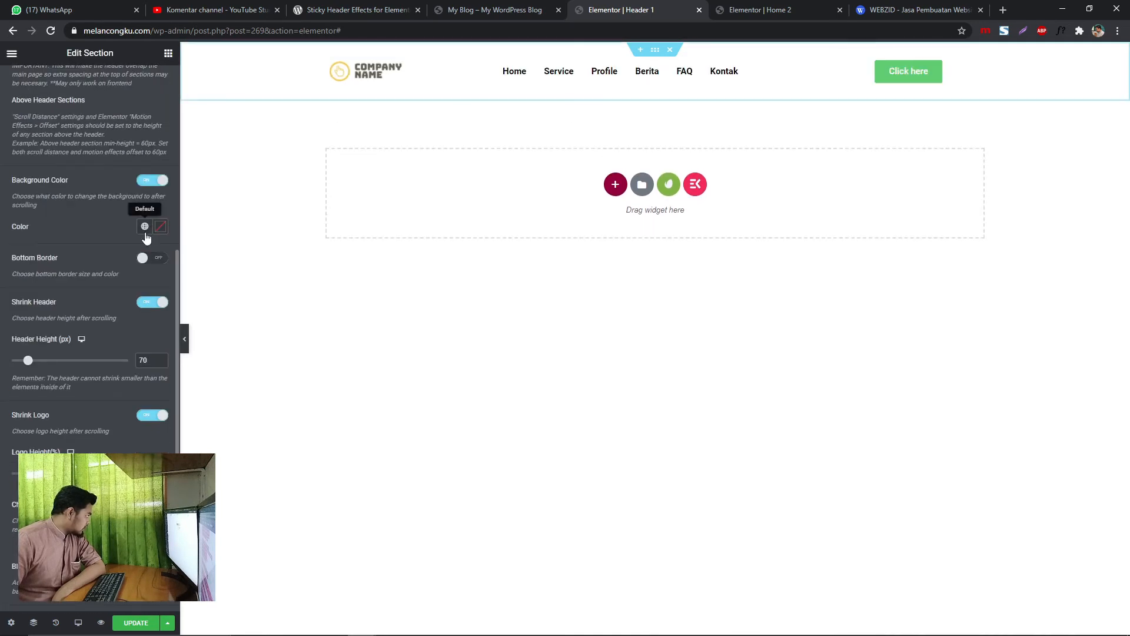
click(160, 228)
click(78, 315)
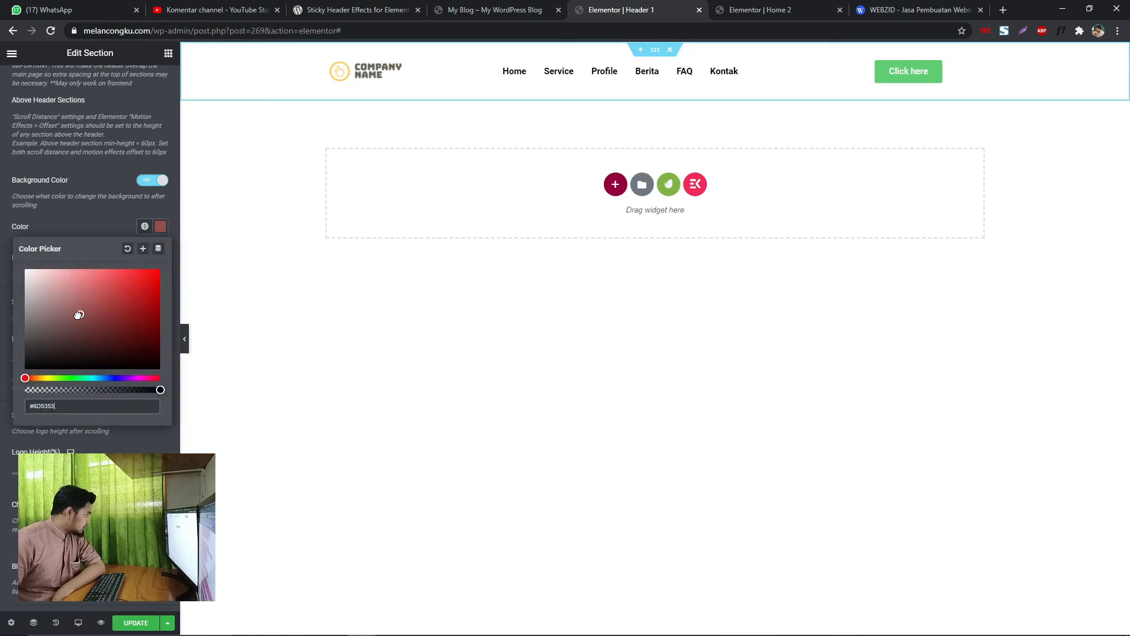
drag(71, 317, 42, 352)
click(86, 233)
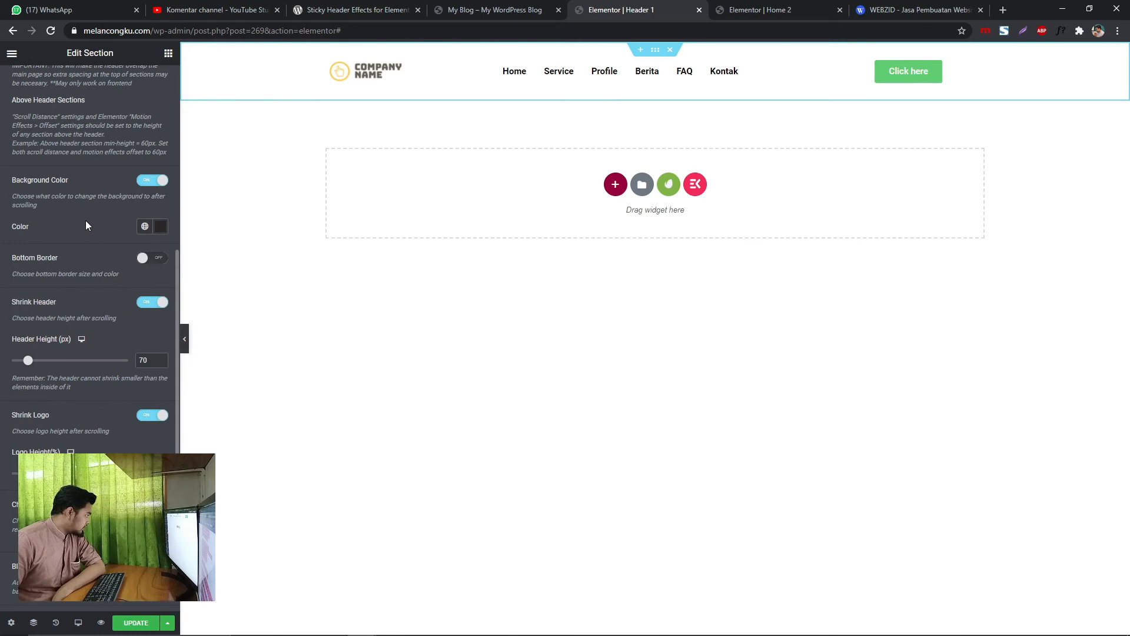
Review the remaining sticky header options, leaving them off, and save the Header 1 template.
scroll(78, 384, down, 2)
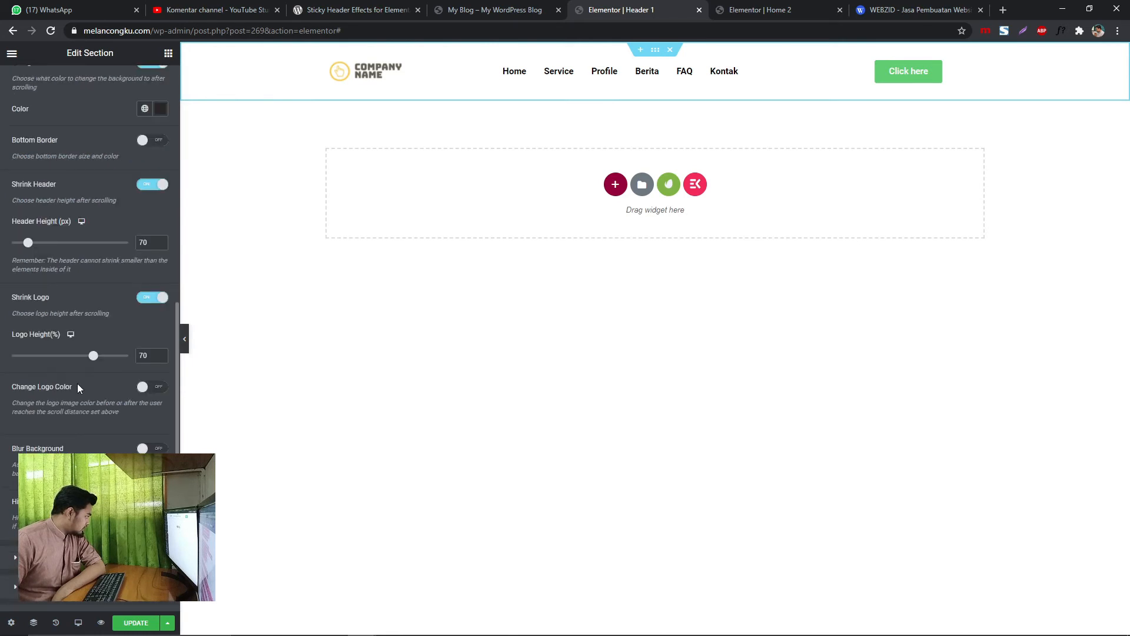
scroll(77, 387, down, 1)
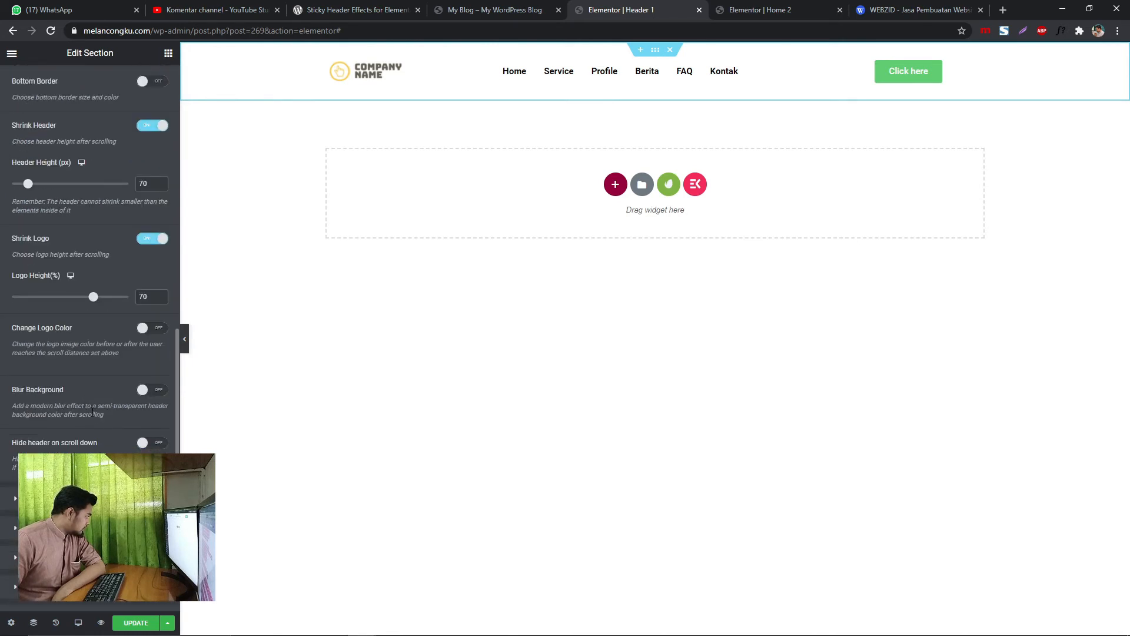
scroll(103, 415, down, 1)
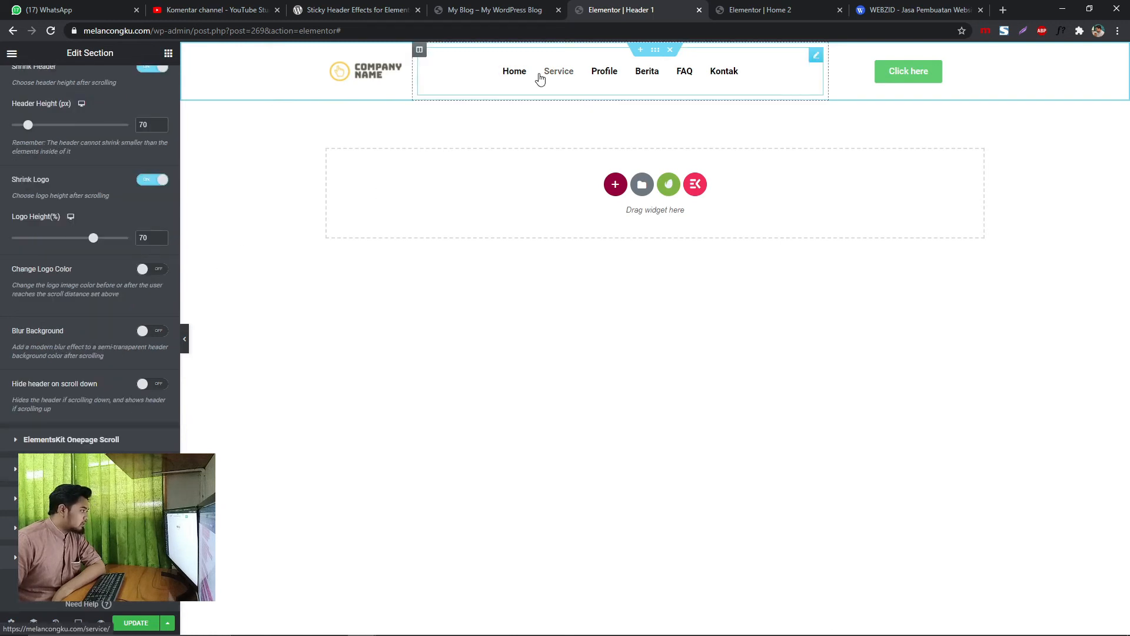
key(ctrl+s)
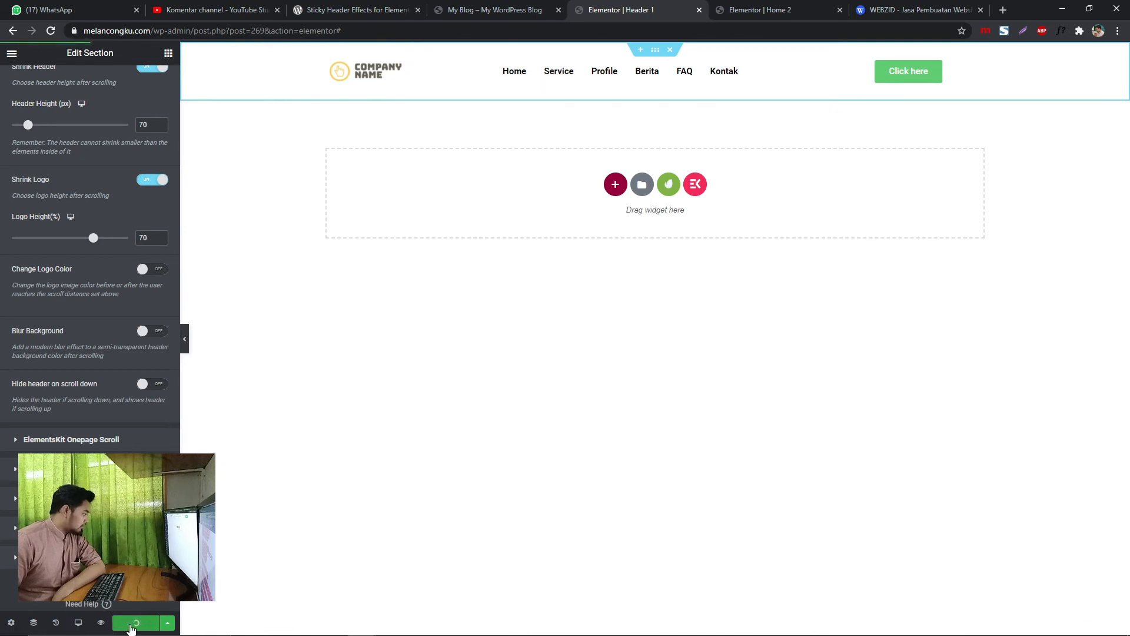
Reload the live home page and check the header's transparency, colour and shrinking while scrolling.
click(760, 10)
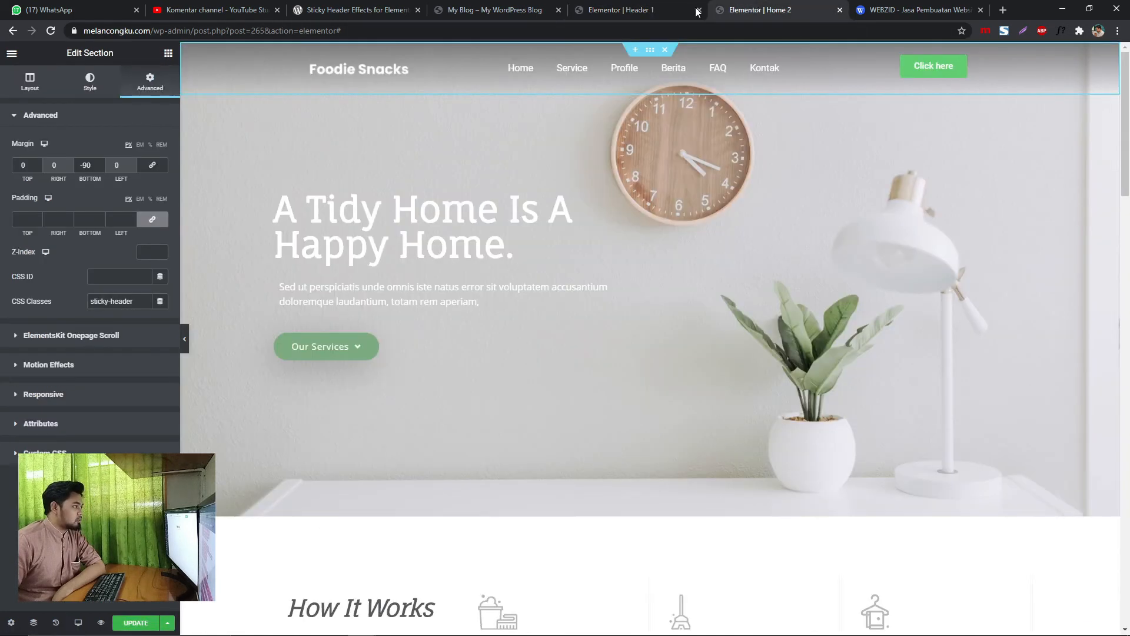
click(507, 7)
click(48, 32)
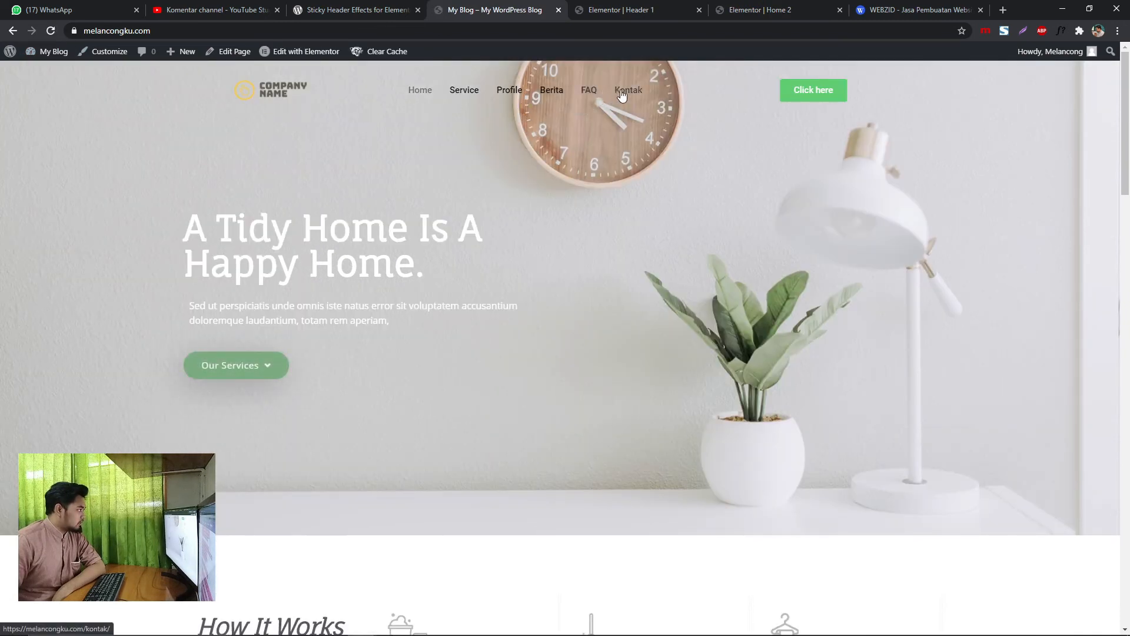
scroll(629, 95, down, 2)
scroll(629, 95, down, 1)
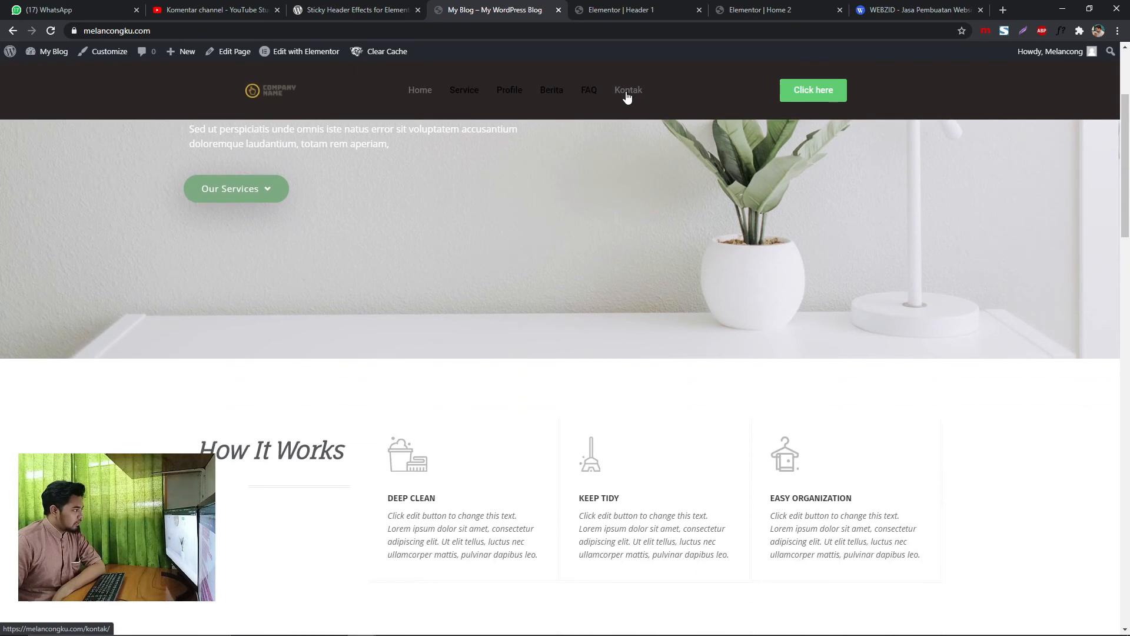
scroll(612, 139, up, 3)
scroll(611, 139, down, 2)
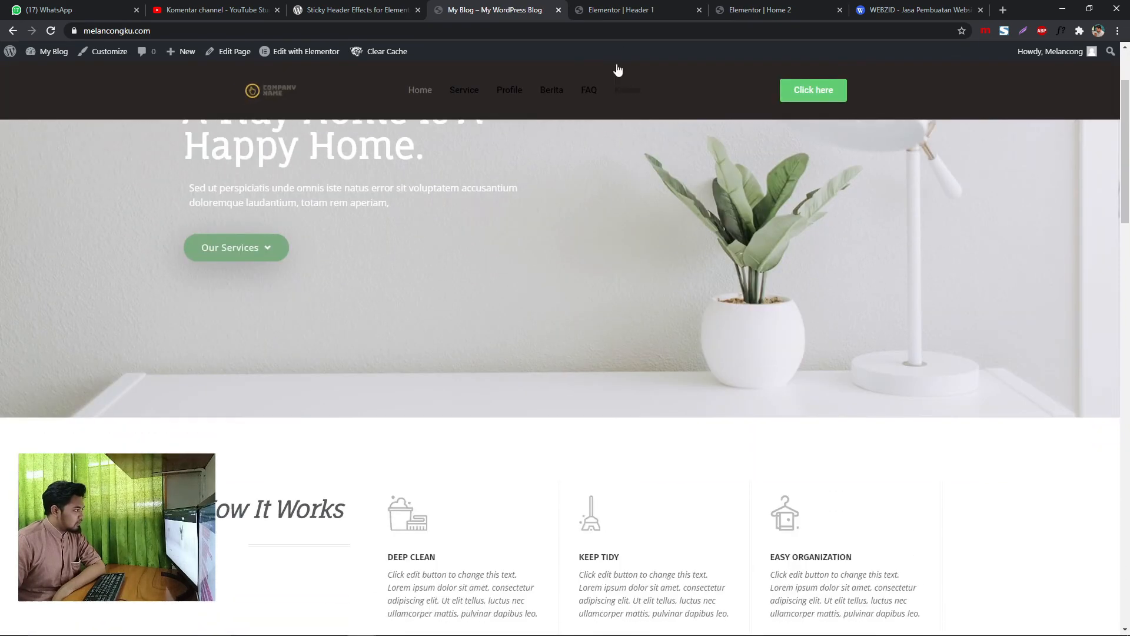
Set the normal item text colour of the nav menu in the Header 1 template to white (#FFFFFF).
click(625, 9)
click(646, 82)
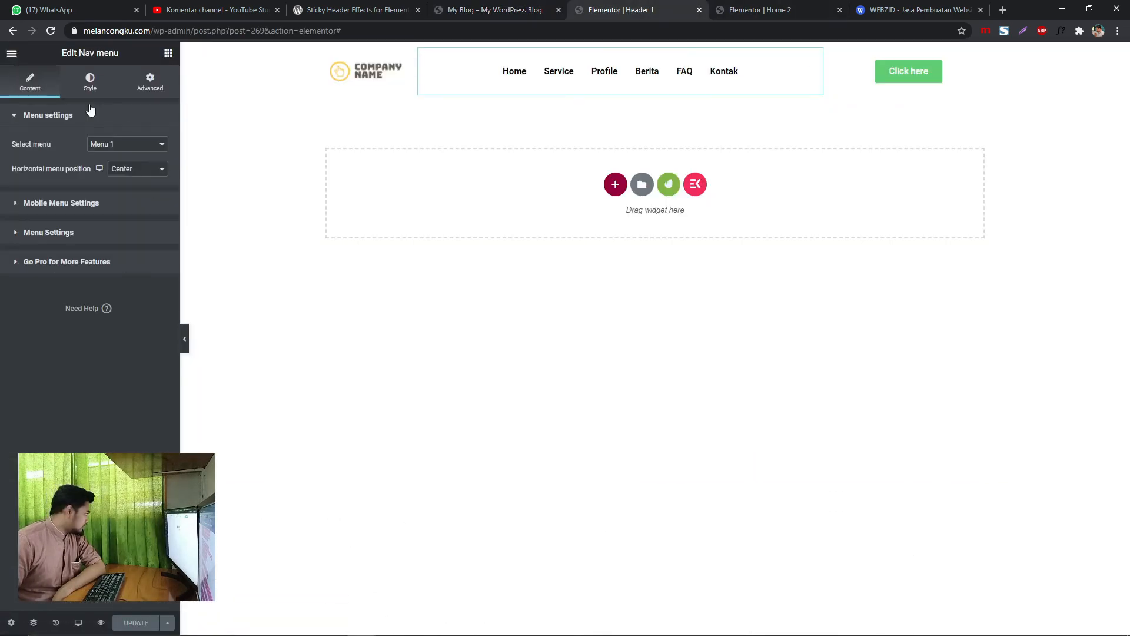
click(90, 83)
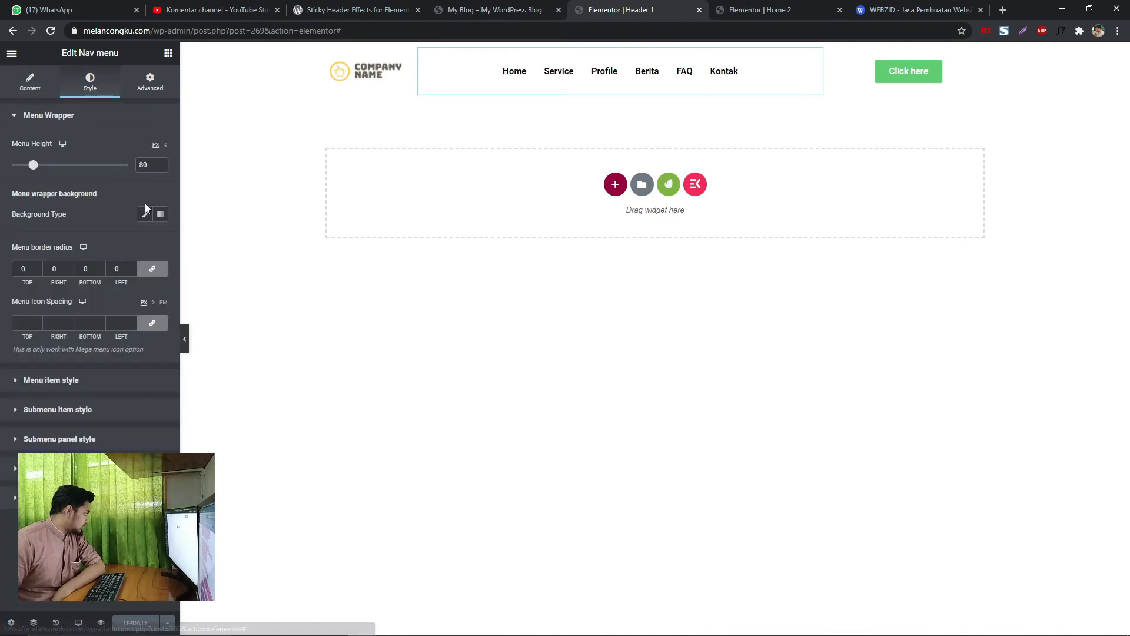
click(97, 388)
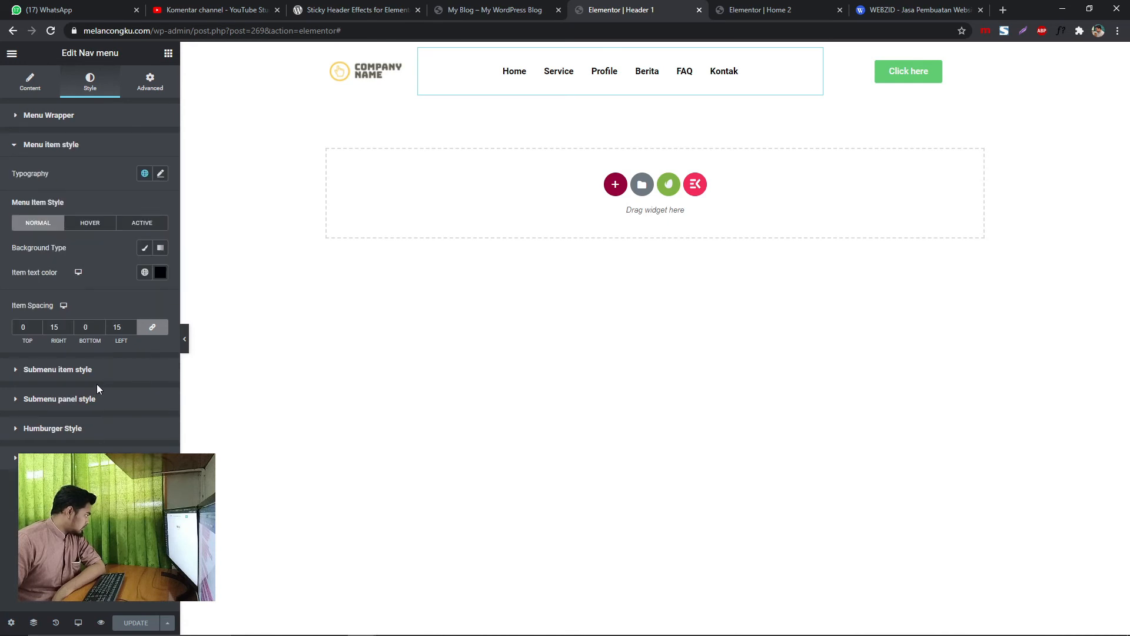
click(160, 272)
drag(124, 333, 10, 314)
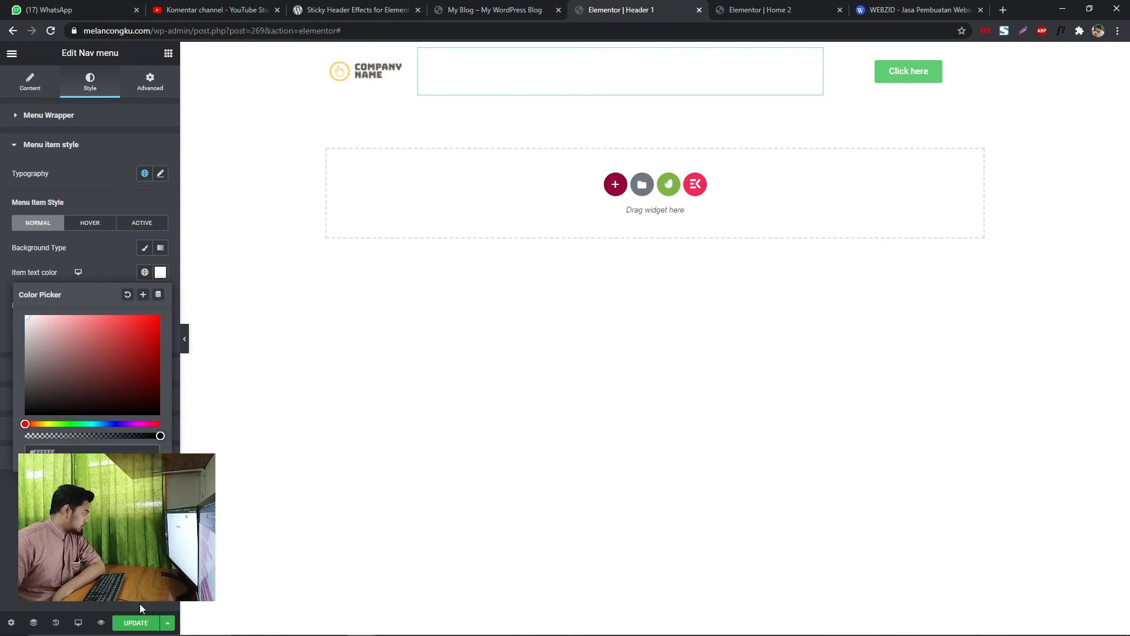
Save the Header 1 template and reload the live home page.
click(136, 623)
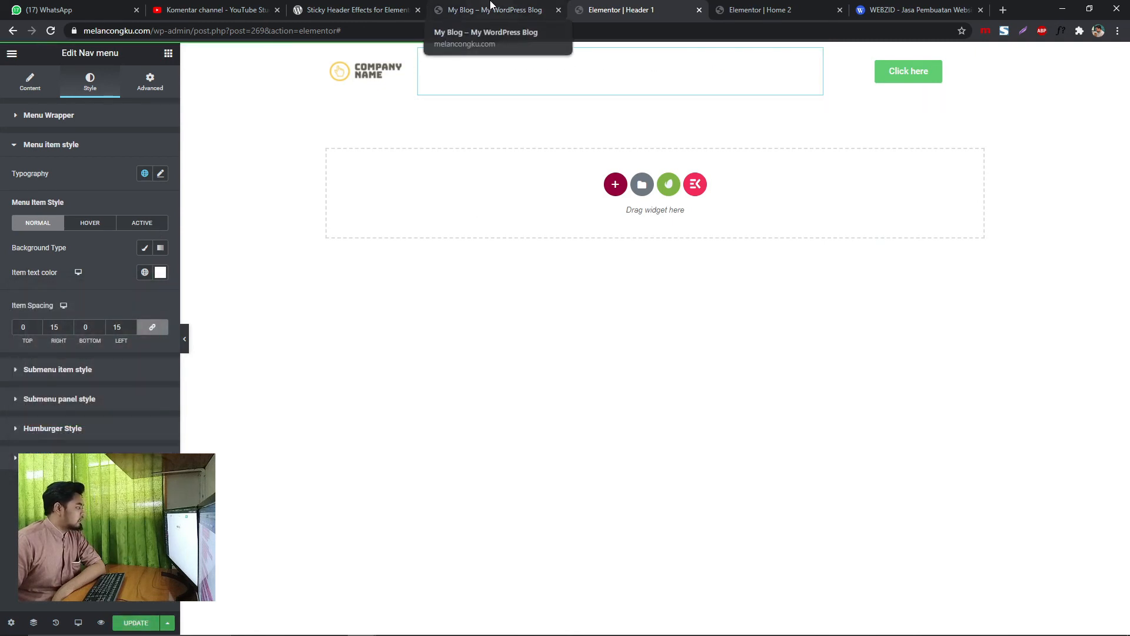
click(491, 8)
key(F5)
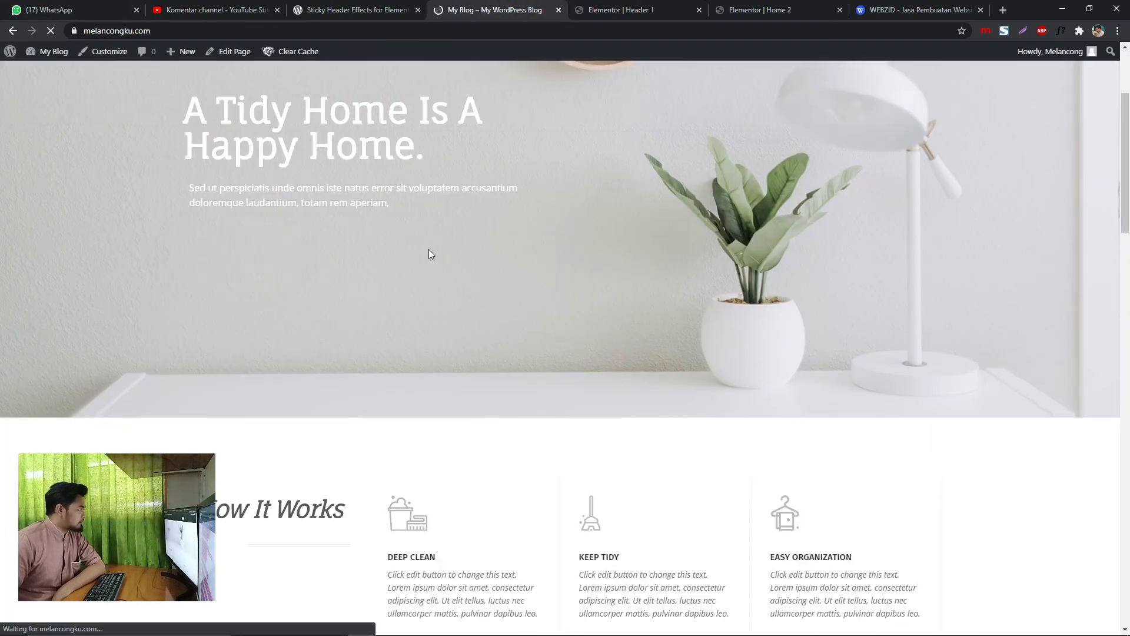
Check the live header's menu text colour, transparency, background change and logo size while scrolling the home page.
scroll(455, 224, up, 3)
scroll(455, 227, down, 1)
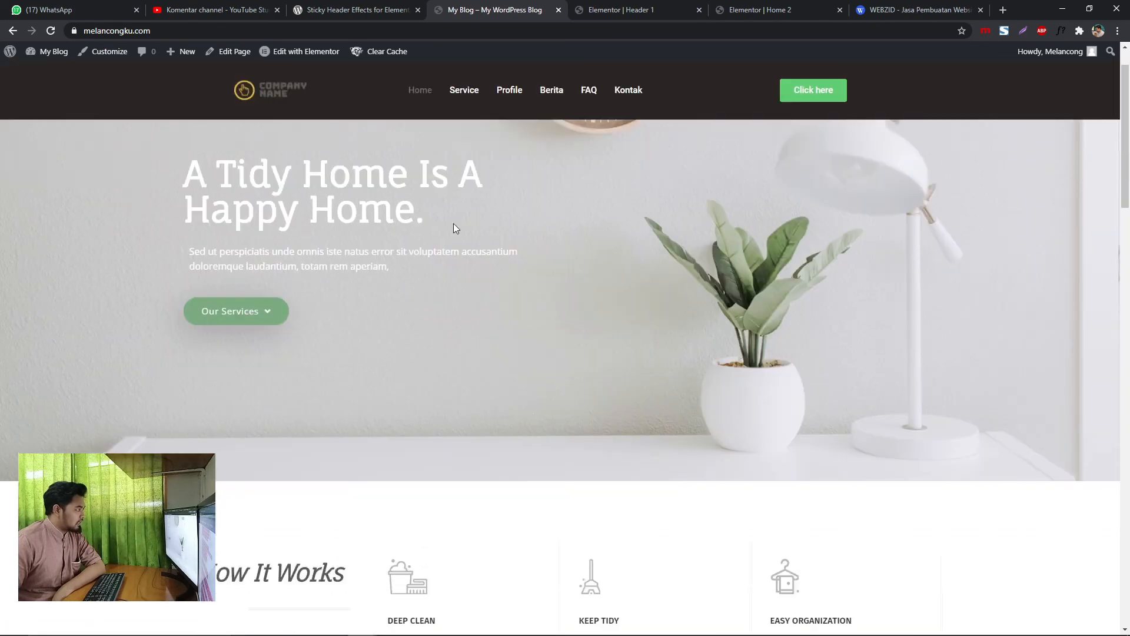
scroll(453, 224, up, 1)
scroll(453, 224, down, 1)
scroll(454, 224, up, 1)
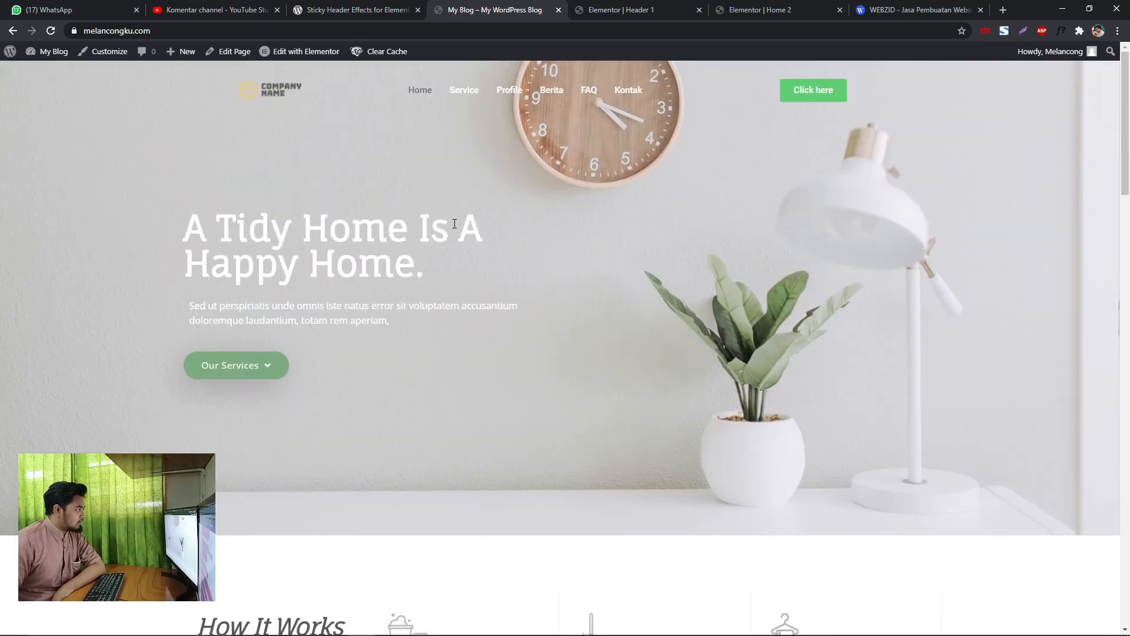
scroll(453, 224, down, 3)
scroll(453, 223, up, 3)
scroll(455, 224, down, 1)
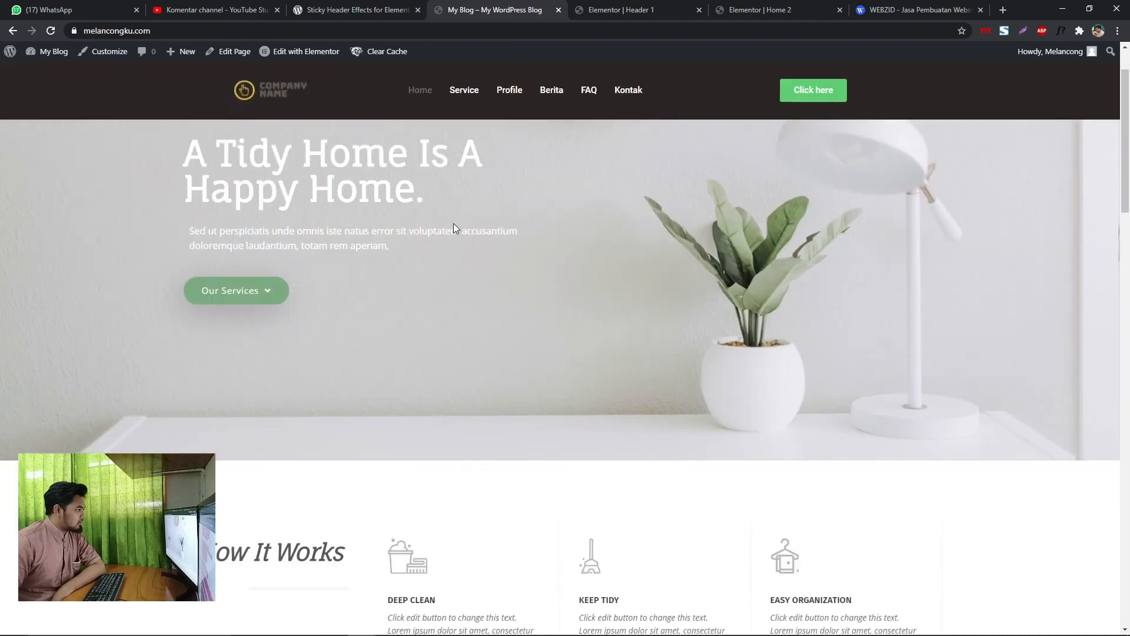
scroll(454, 224, up, 1)
scroll(454, 224, down, 1)
scroll(455, 224, up, 1)
scroll(455, 223, down, 3)
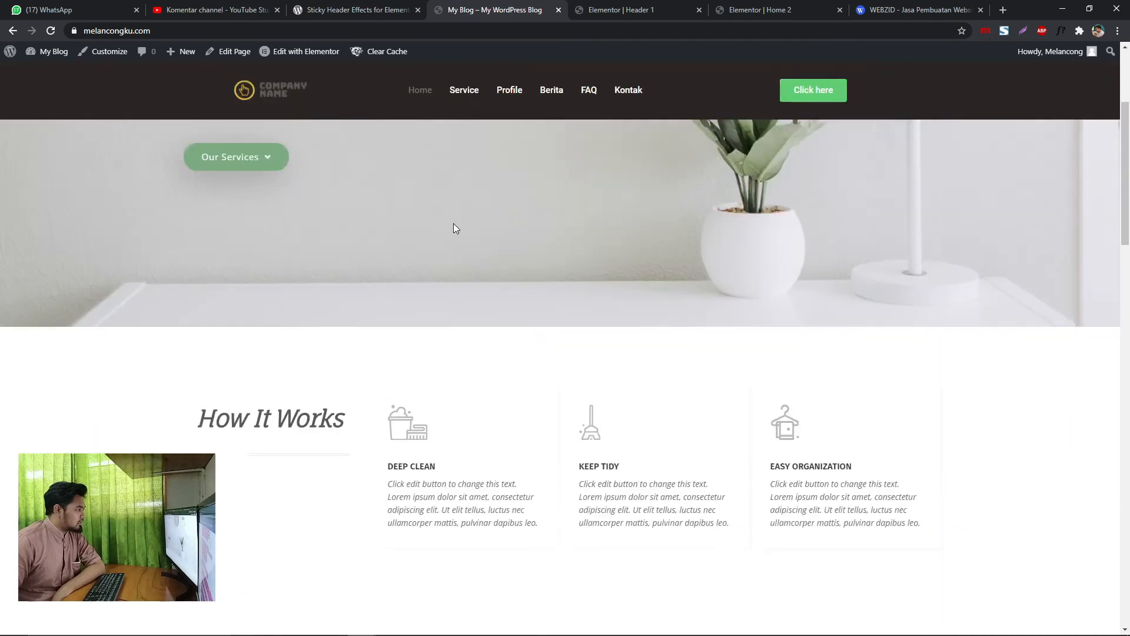
scroll(455, 224, up, 3)
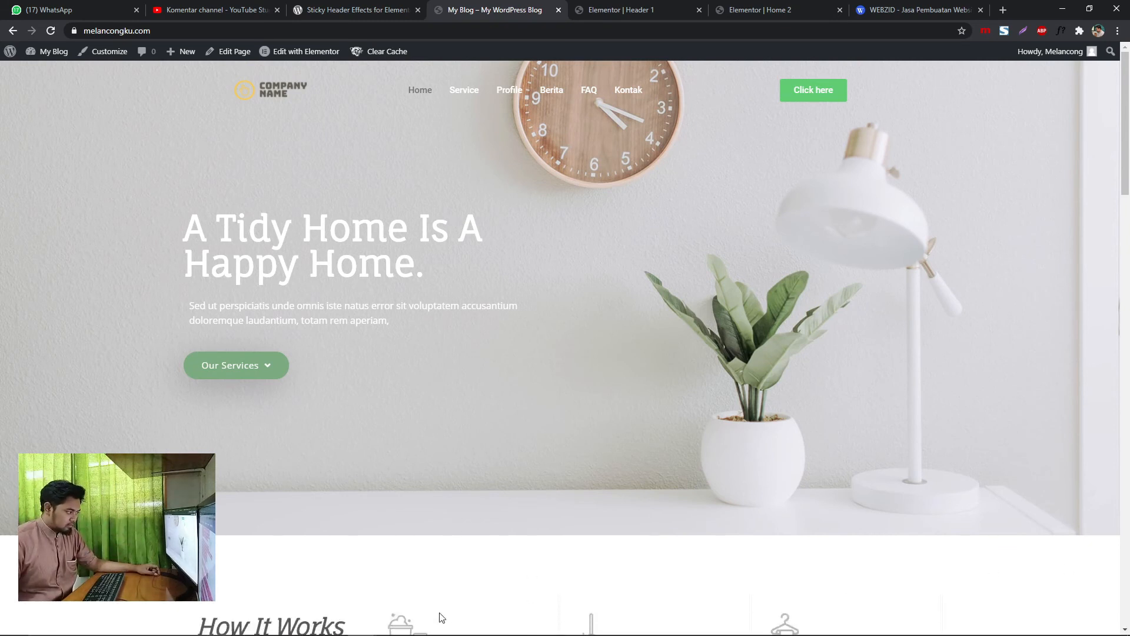
Exit the Header 1 editor to the WordPress dashboard and open the installed plugins list.
click(391, 624)
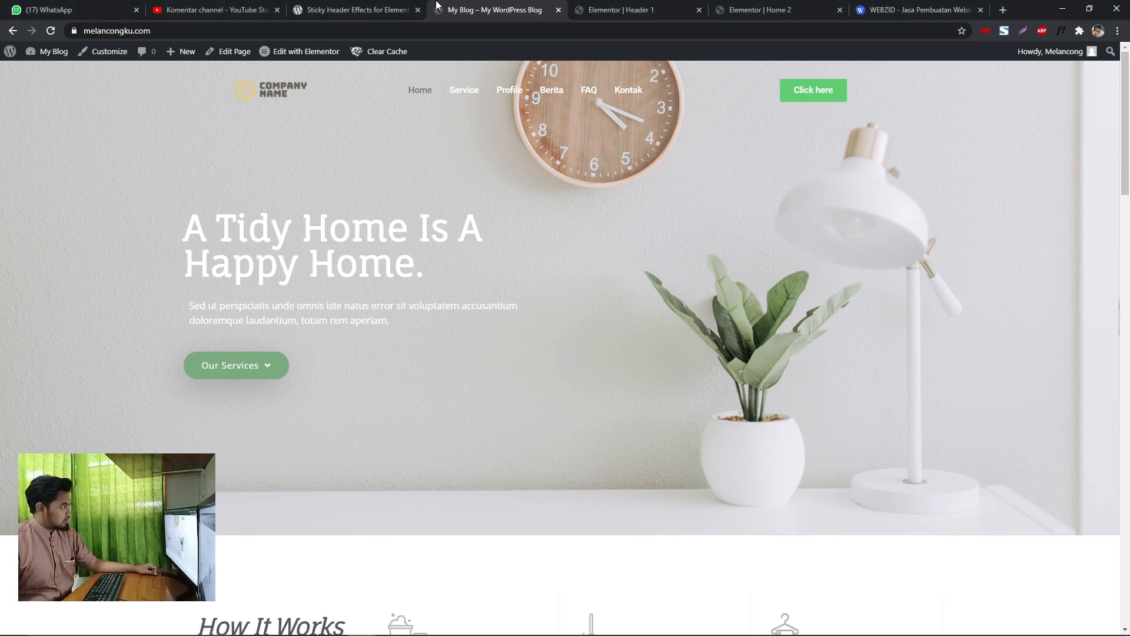
click(359, 9)
click(612, 9)
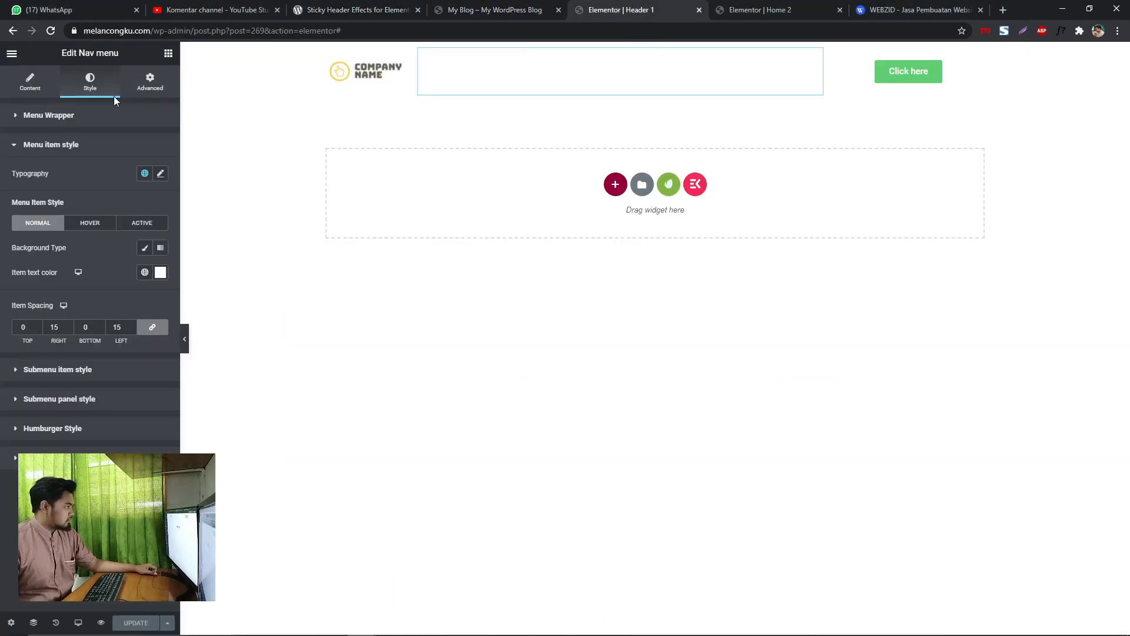
click(8, 55)
click(52, 254)
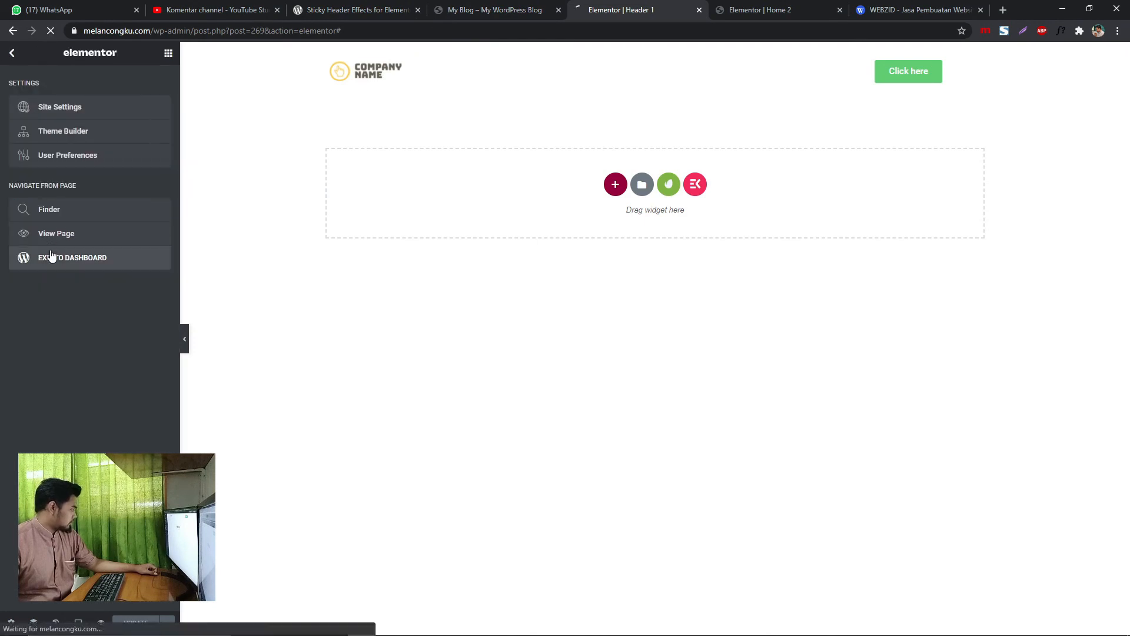
click(34, 318)
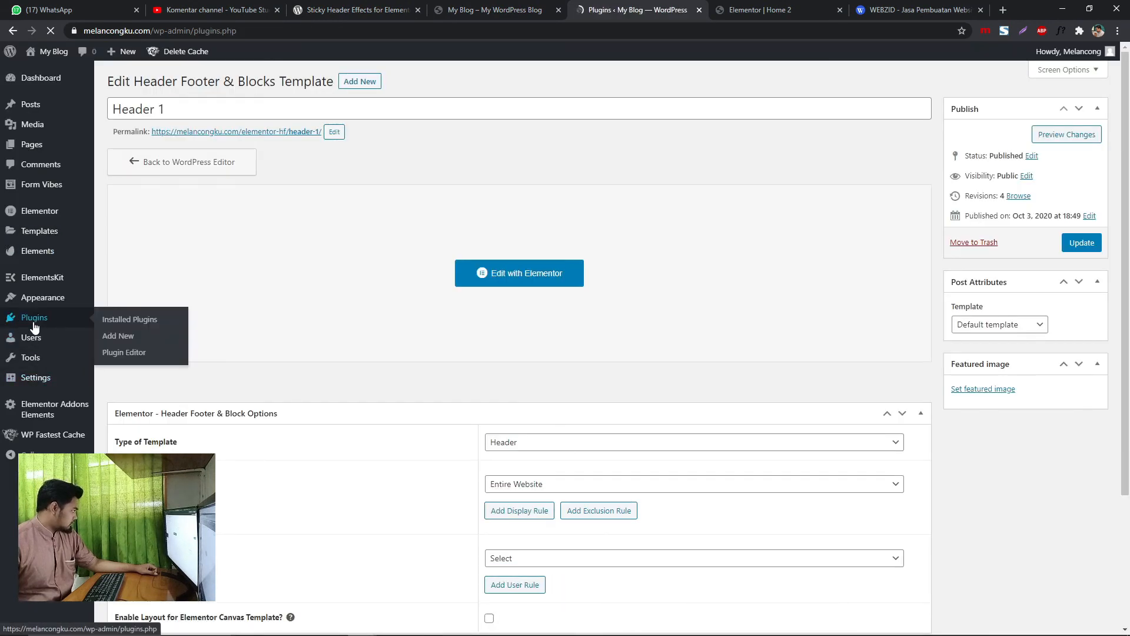
Deactivate the Elementor - Header, Footer & Blocks plugin.
scroll(165, 336, down, 1)
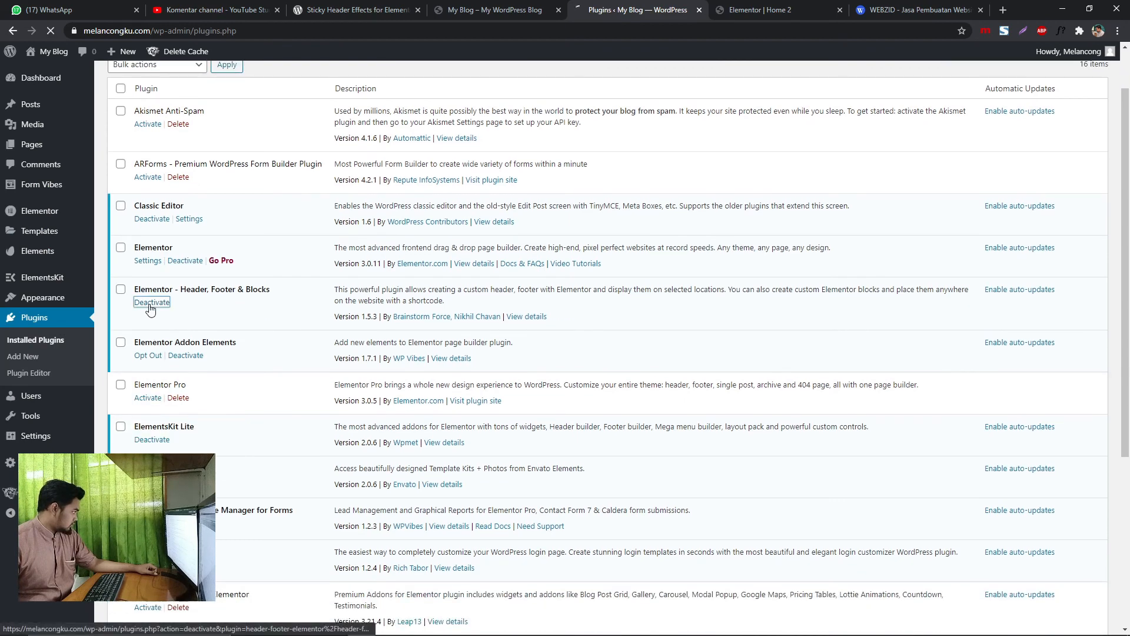
scroll(196, 377, down, 2)
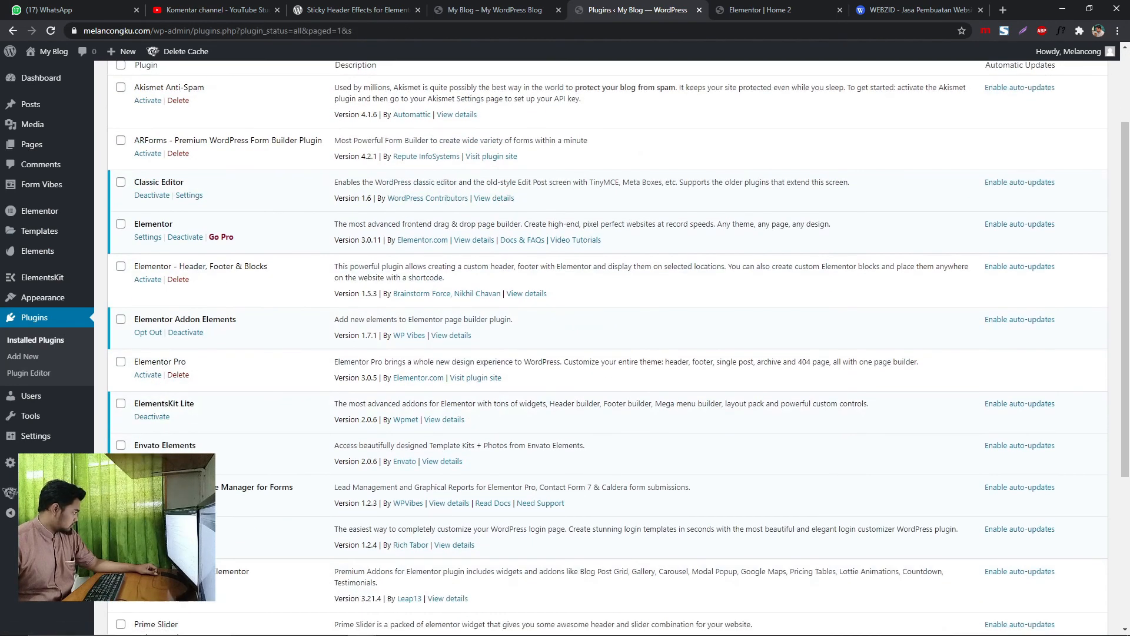
Activate the Elementor Pro plugin and reactivate Elementor - Header, Footer & Blocks.
scroll(171, 372, down, 3)
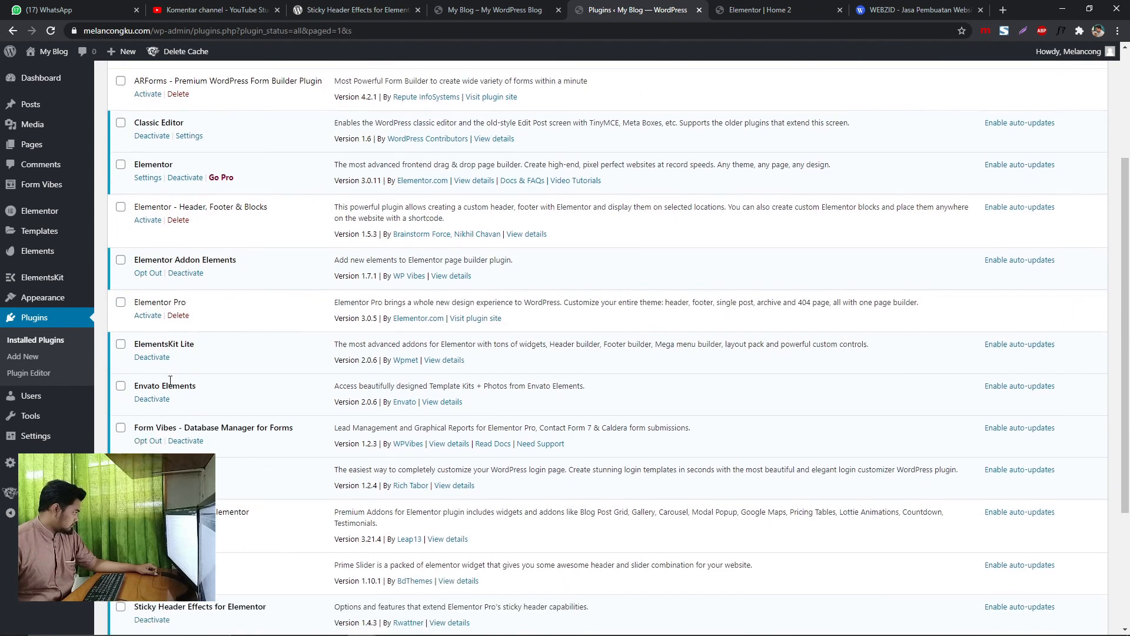
scroll(164, 386, up, 5)
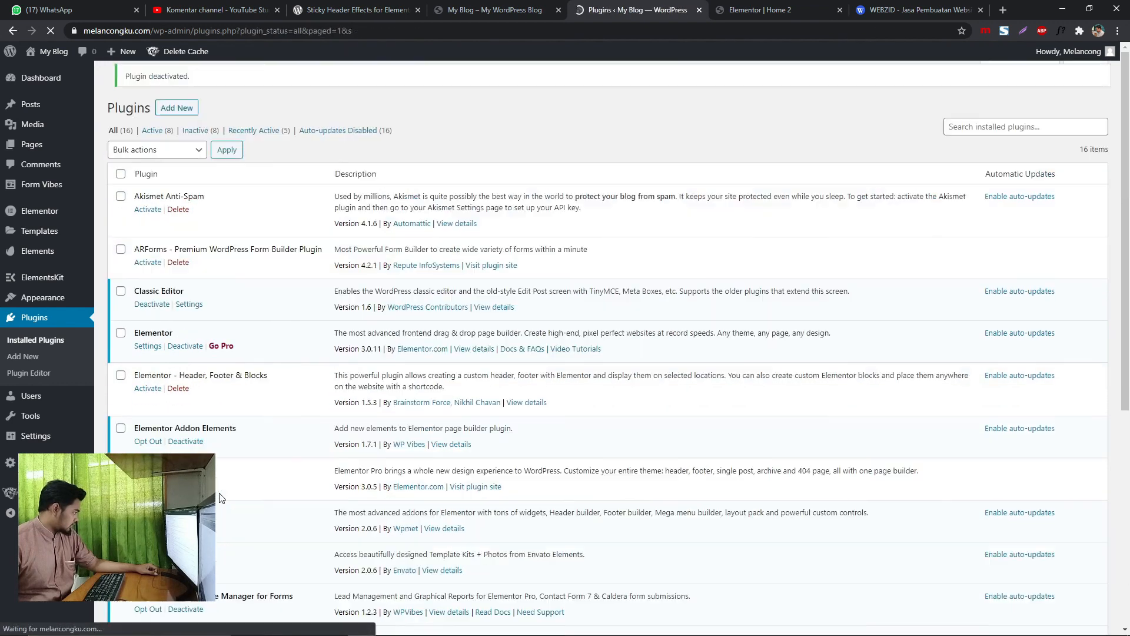
click(147, 397)
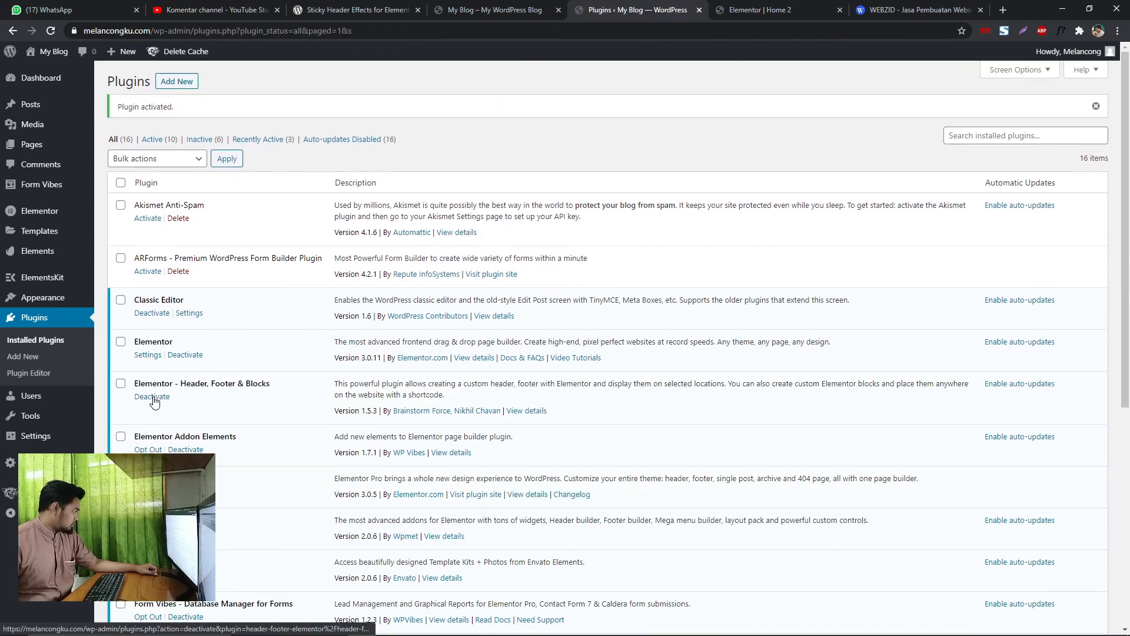
Reload the live home page and check how the Foodie Snacks header behaves while scrolling.
click(743, 8)
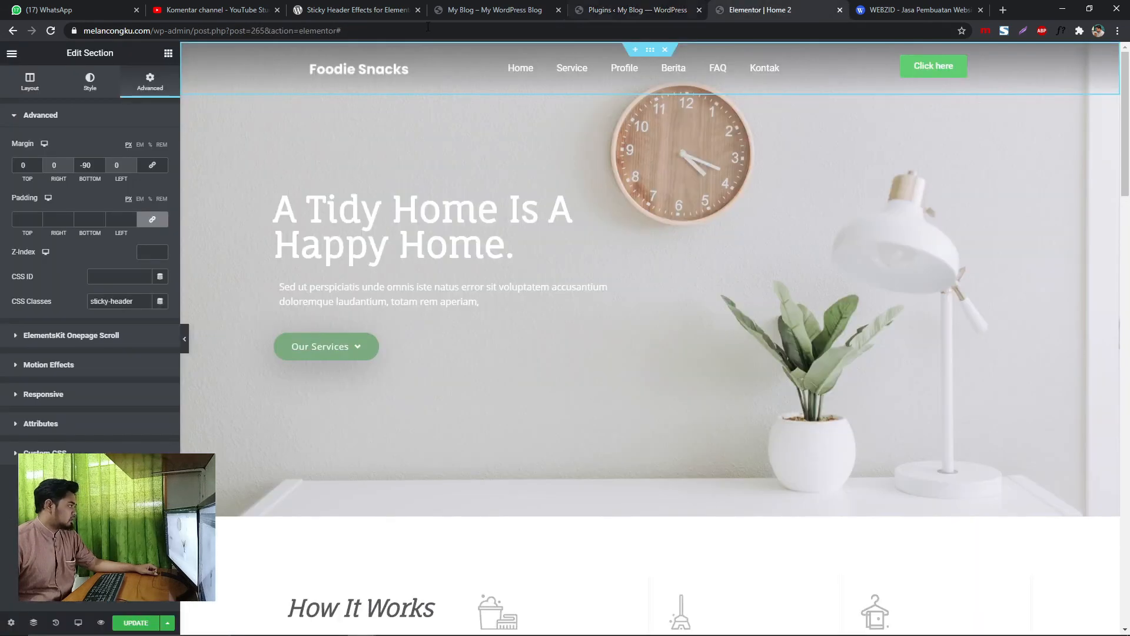
click(495, 9)
key(F5)
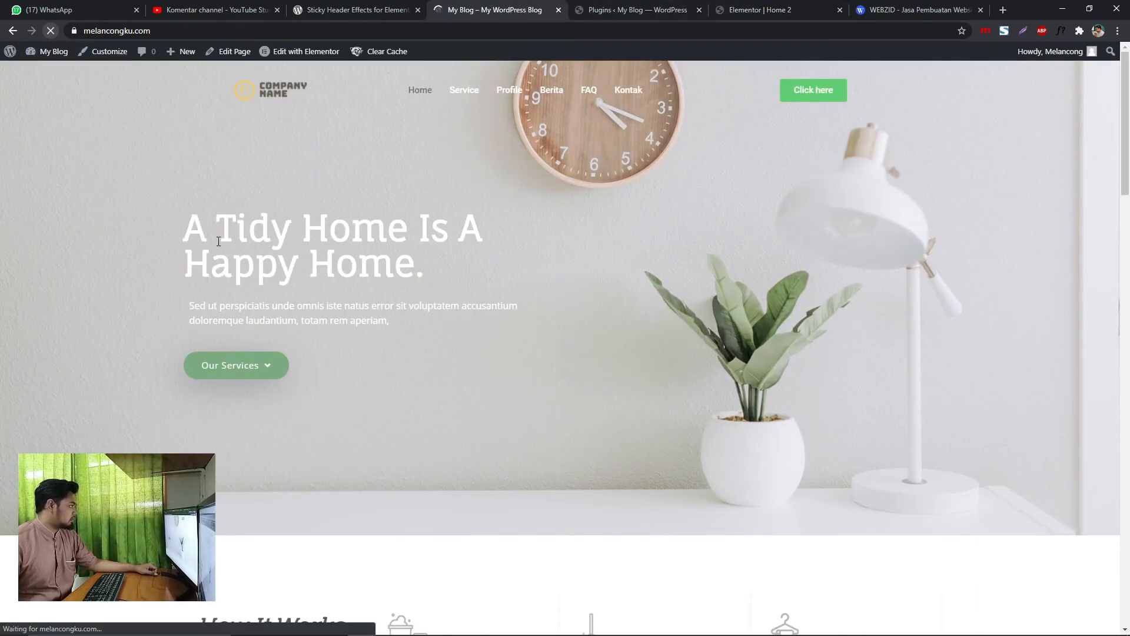
scroll(513, 223, down, 8)
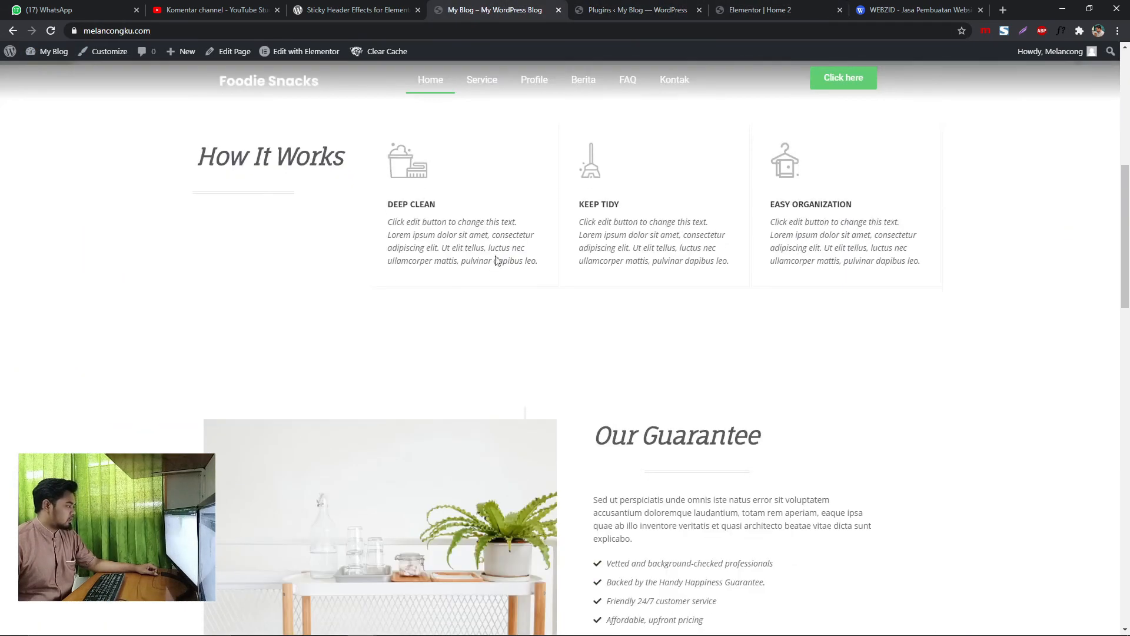
scroll(500, 265, down, 5)
scroll(533, 231, up, 13)
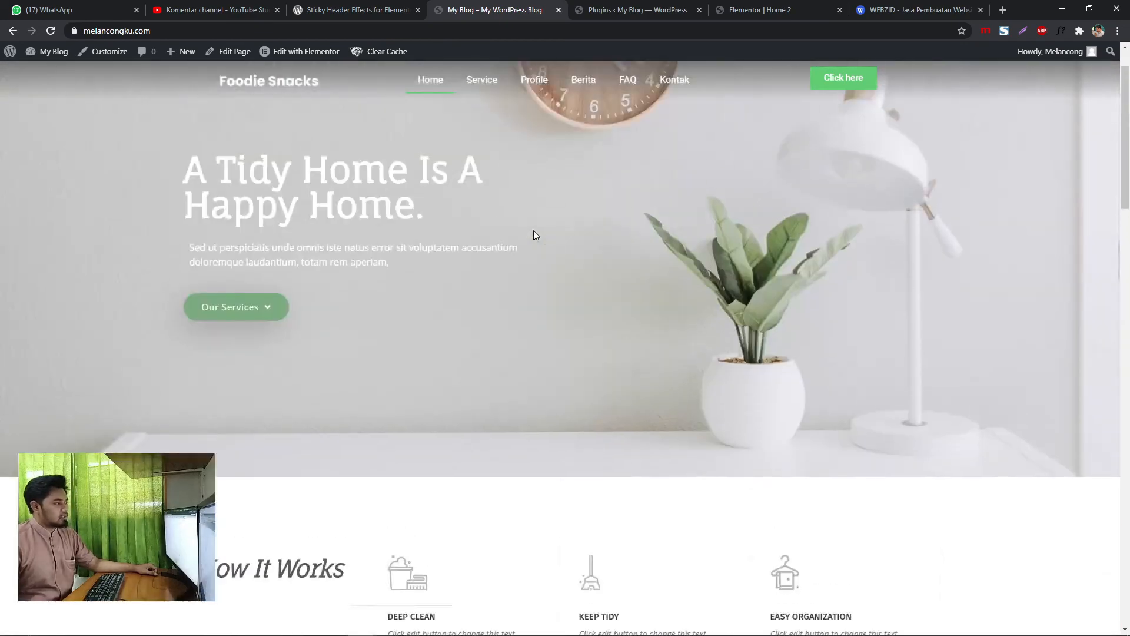
Check the sticky header's background change and shrinking in the Home 2 editor preview while scrolling.
click(759, 9)
scroll(659, 100, down, 3)
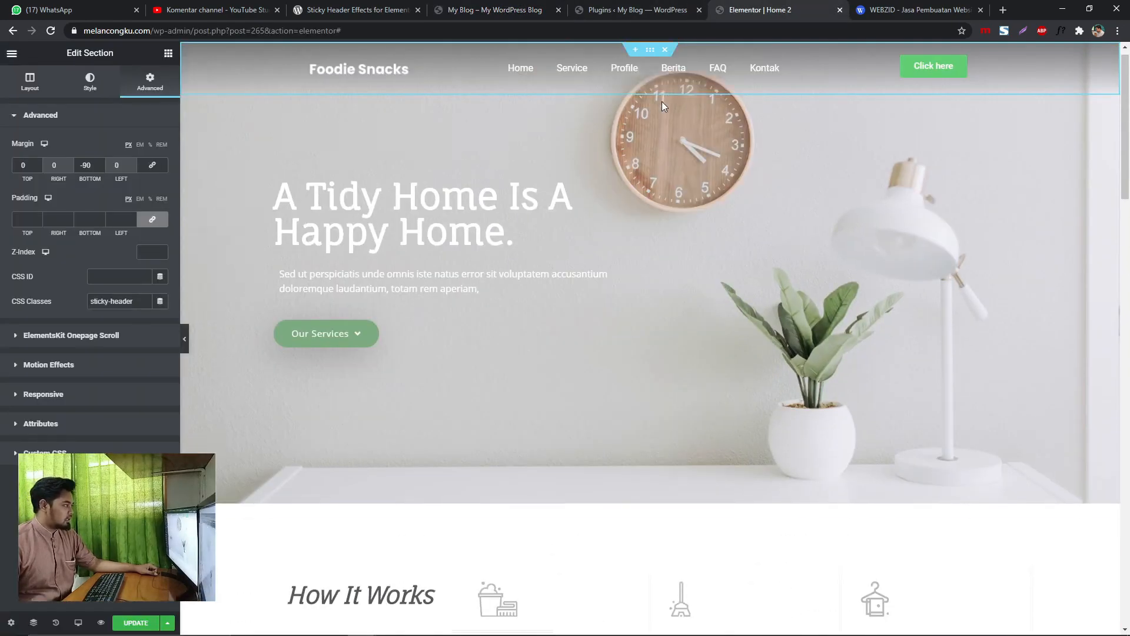
scroll(651, 99, up, 2)
scroll(573, 143, down, 4)
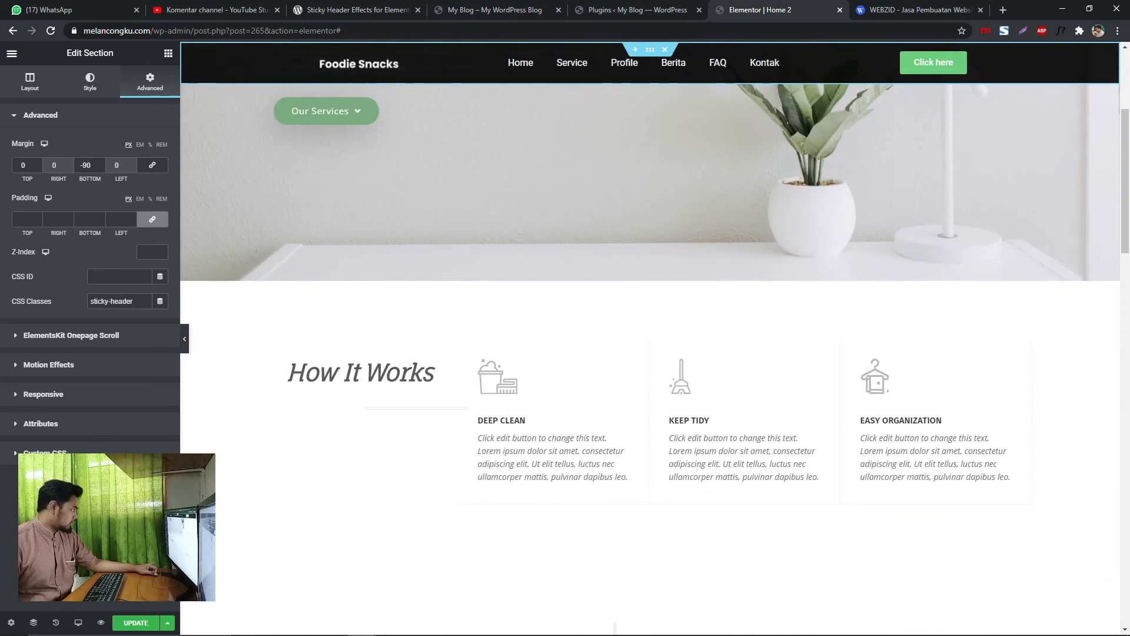
Return to the live home page, reload it again and recheck the Foodie Snacks header's colour and shrinking on scroll.
click(524, 10)
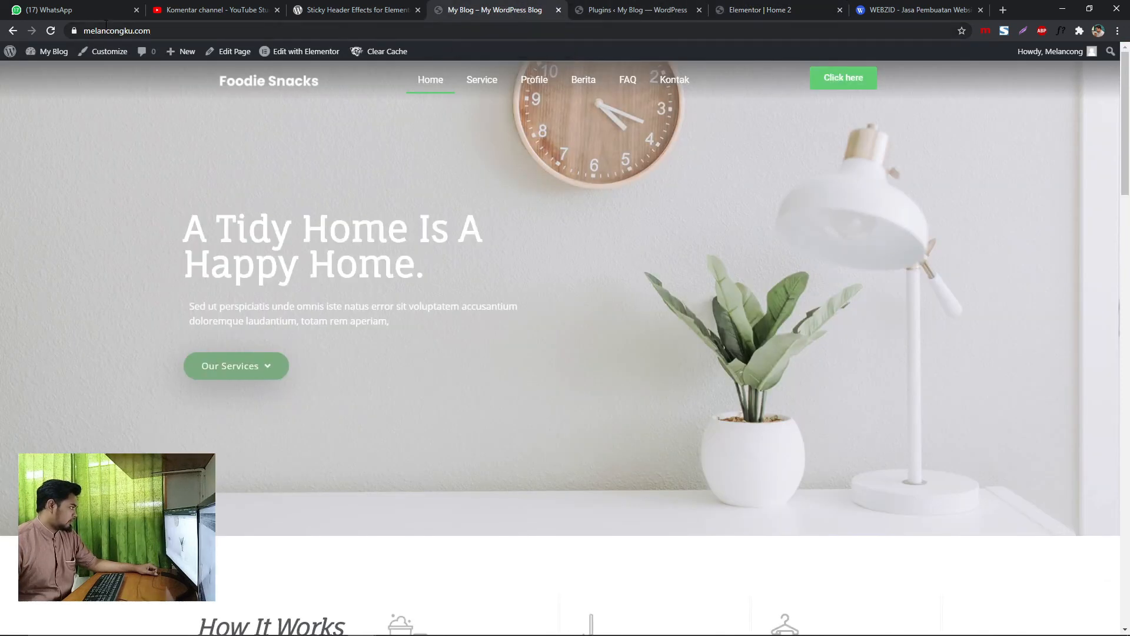
click(48, 37)
scroll(567, 181, down, 3)
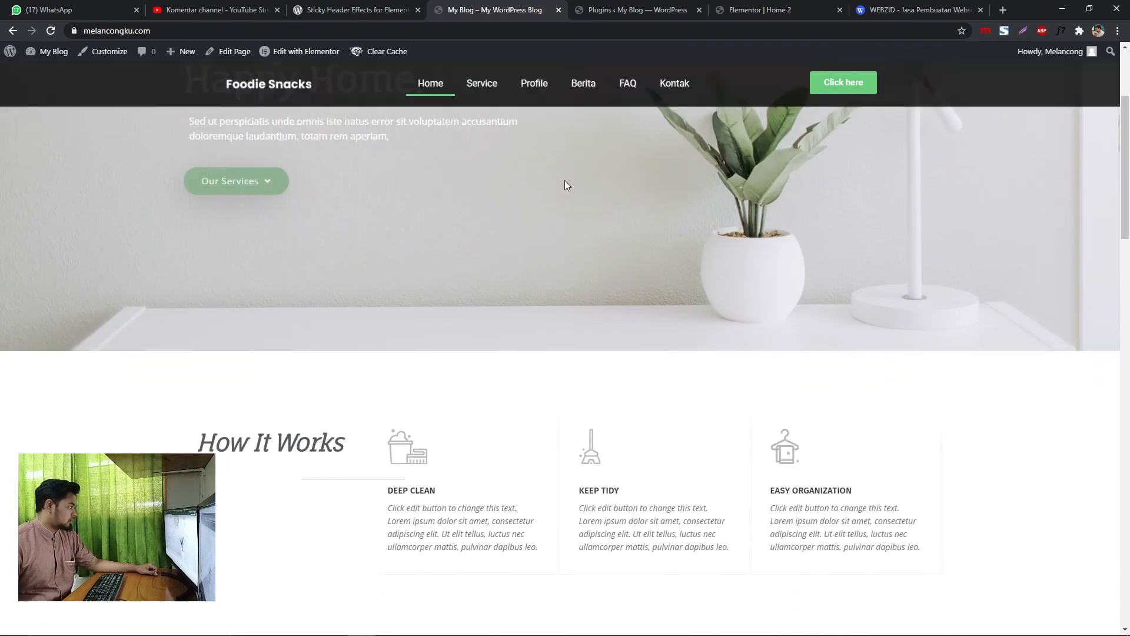
scroll(564, 183, up, 1)
scroll(565, 184, up, 2)
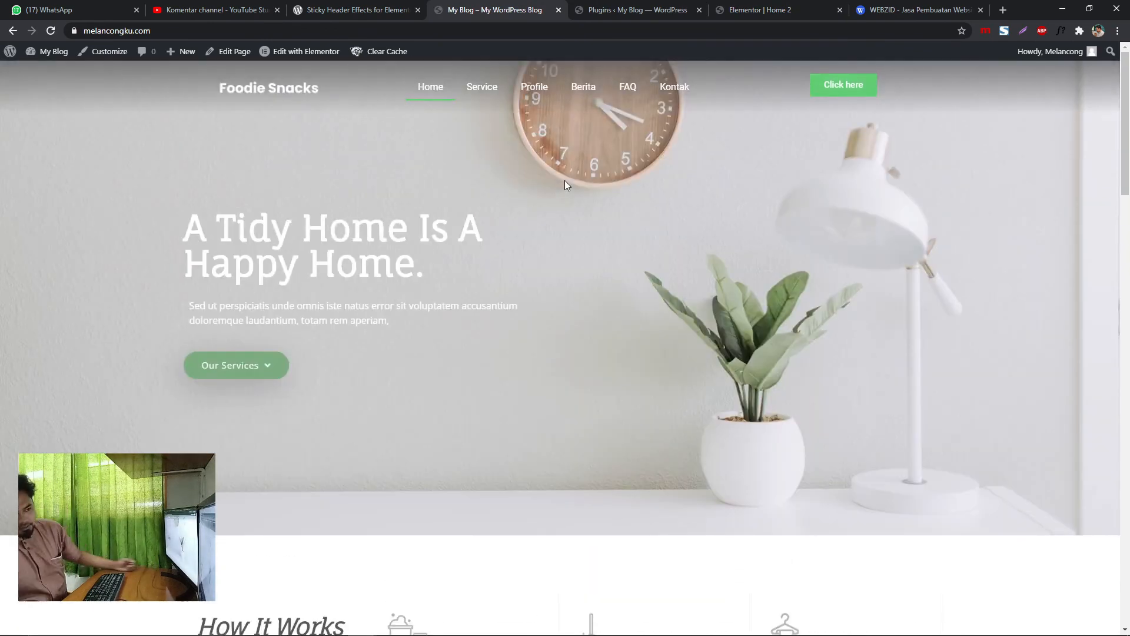